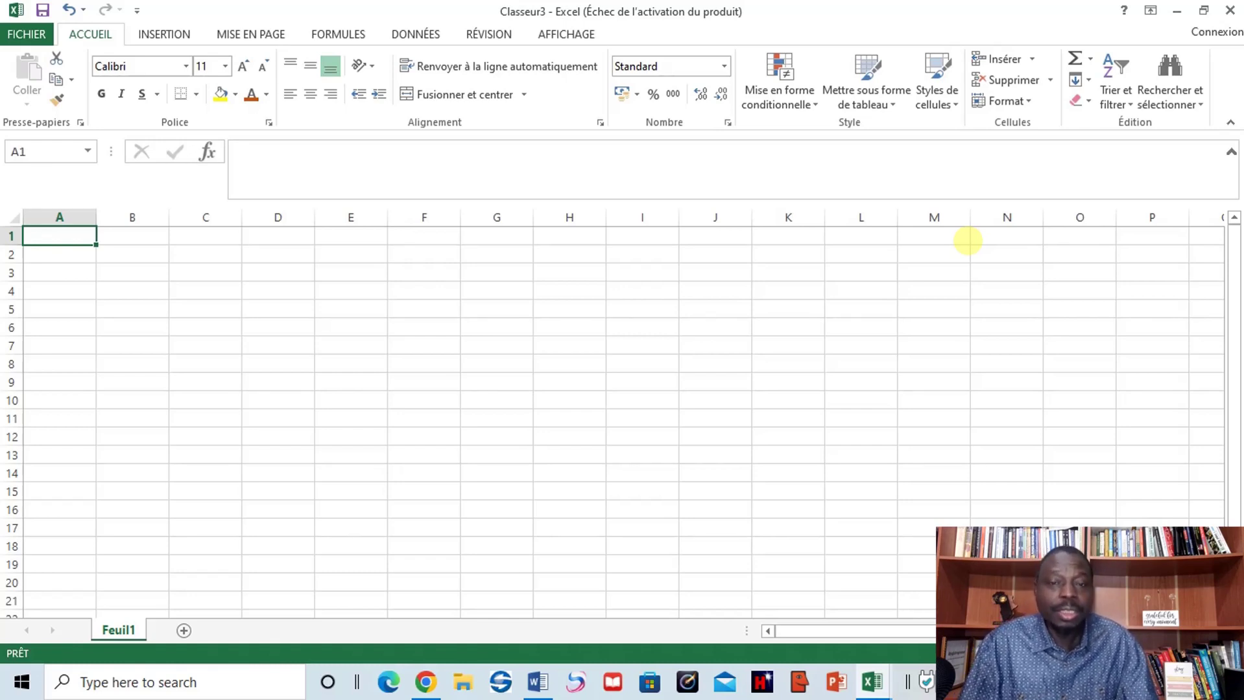
# Switch to the Classeur2 workbook and display its Feuil1 sheet with the product list
pyautogui.click(861, 681)
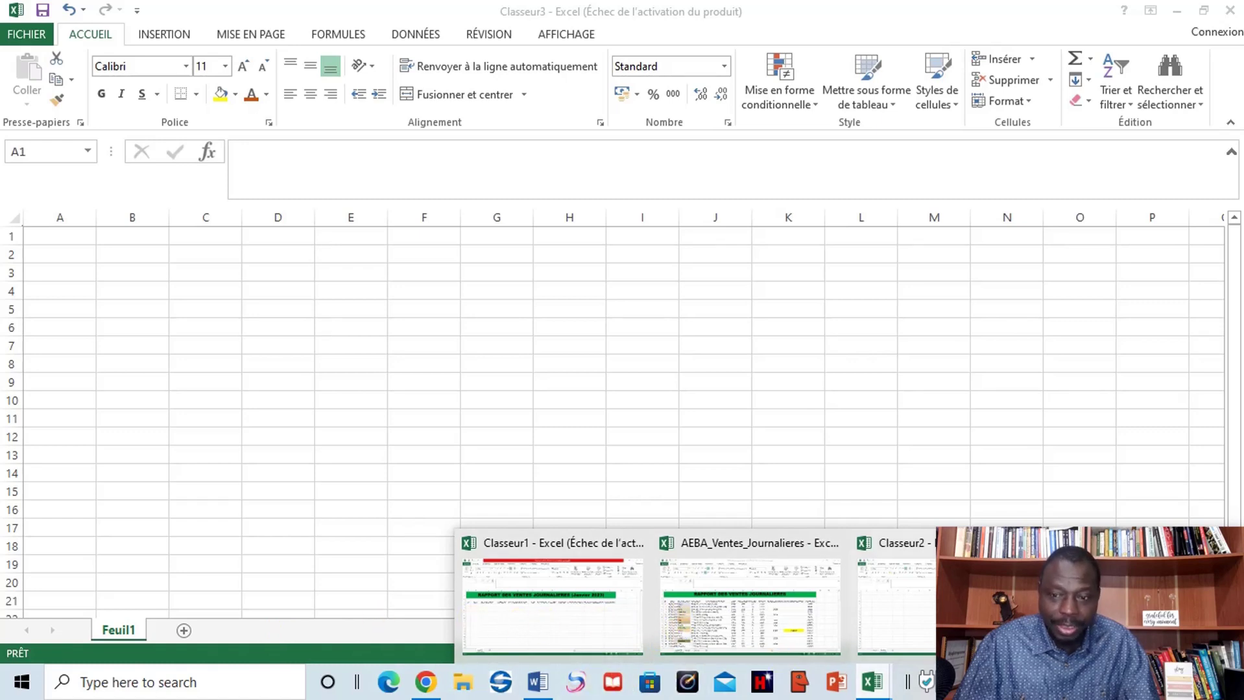
pyautogui.click(898, 607)
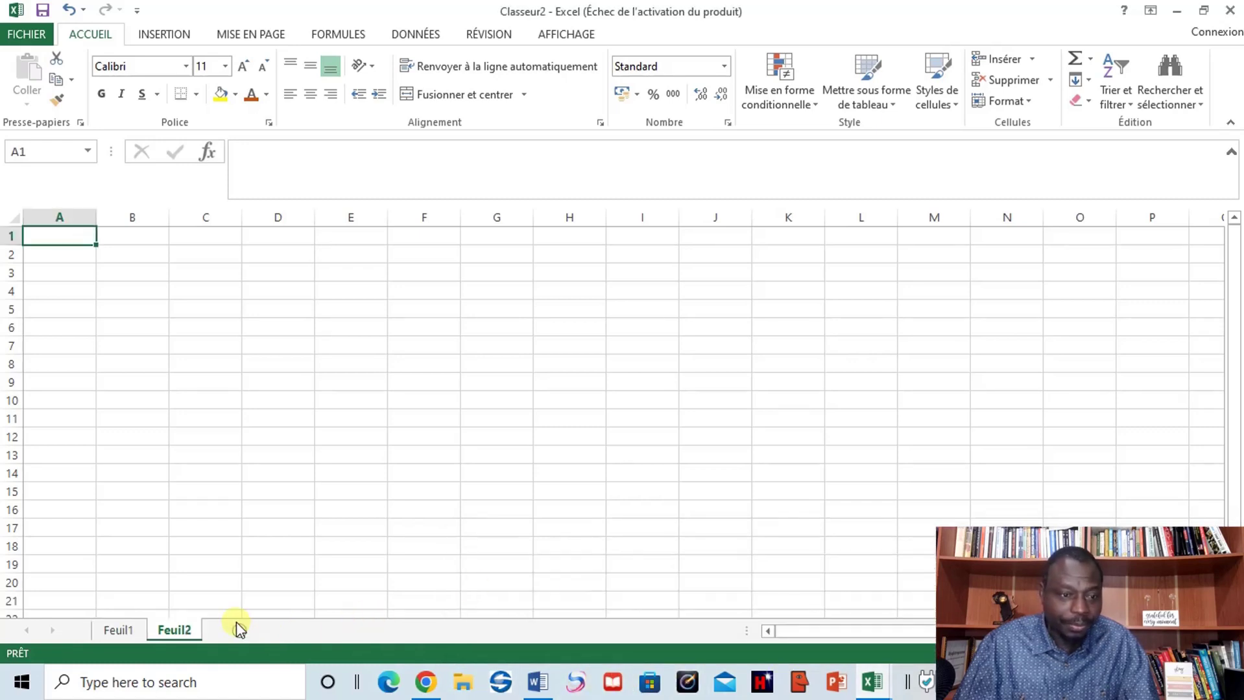
pyautogui.click(119, 626)
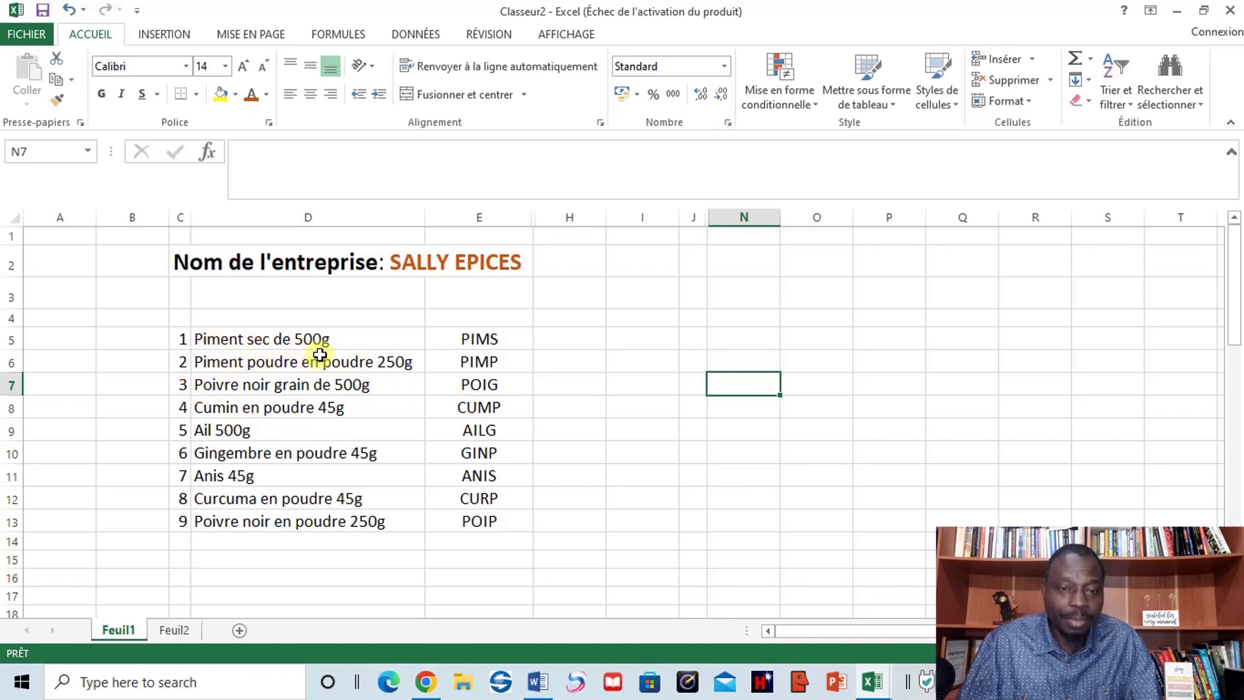
# Enter the header "N*" in cell C4, above the row numbers of the product list
pyautogui.click(288, 320)
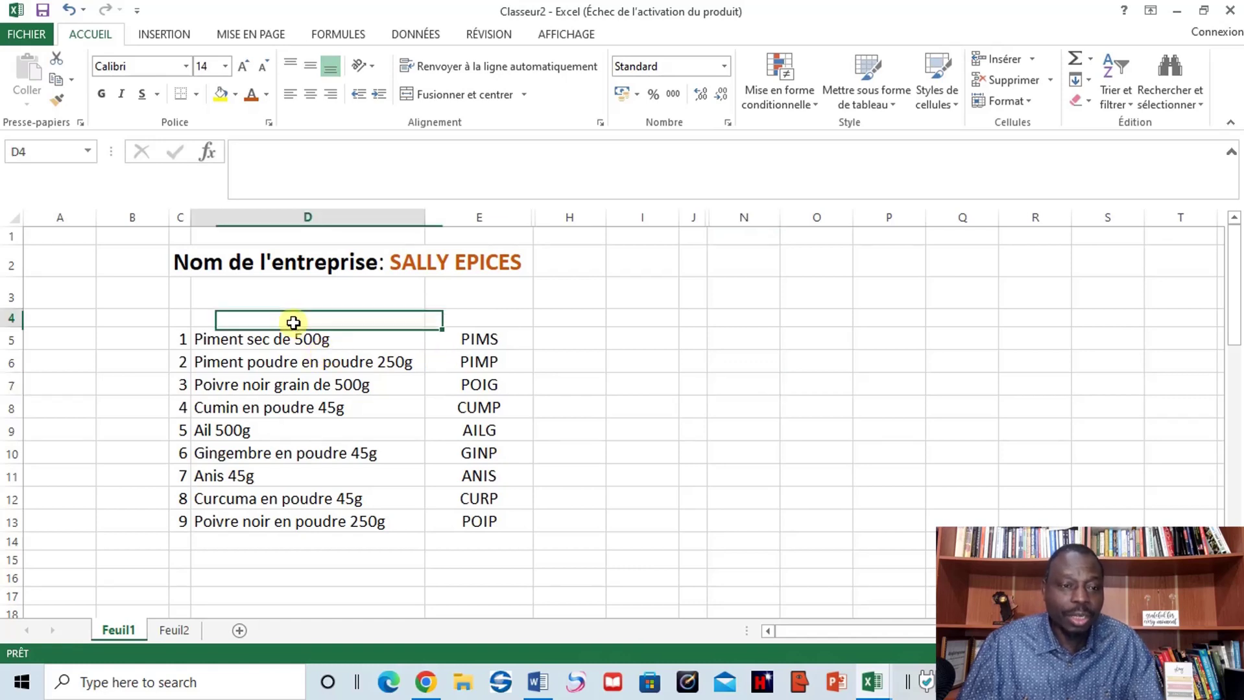
pyautogui.click(181, 317)
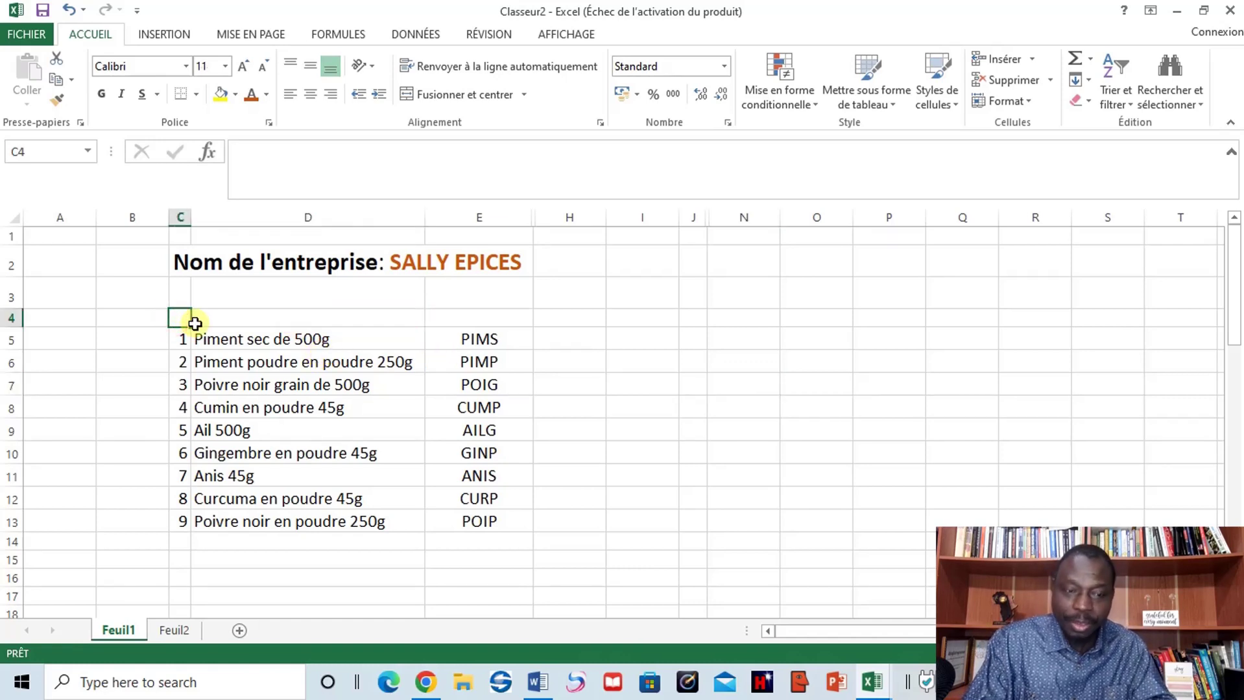
pyautogui.write('1')
pyautogui.press('BackSpace')
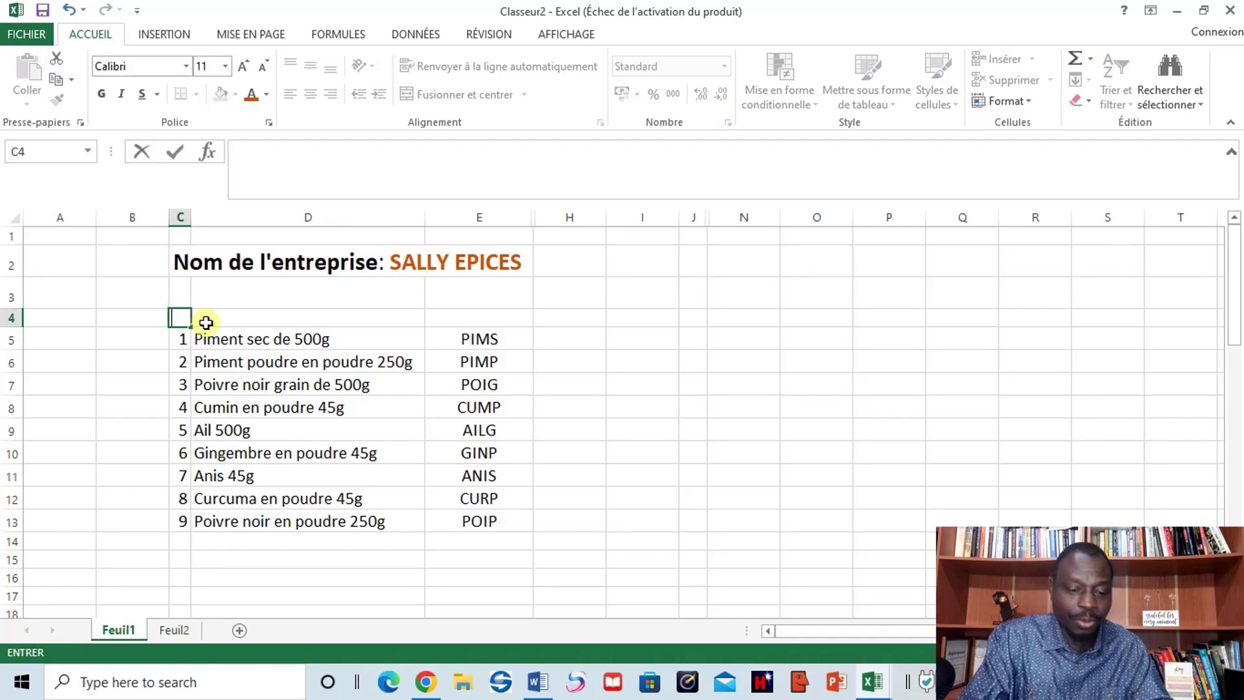
pyautogui.write('N')
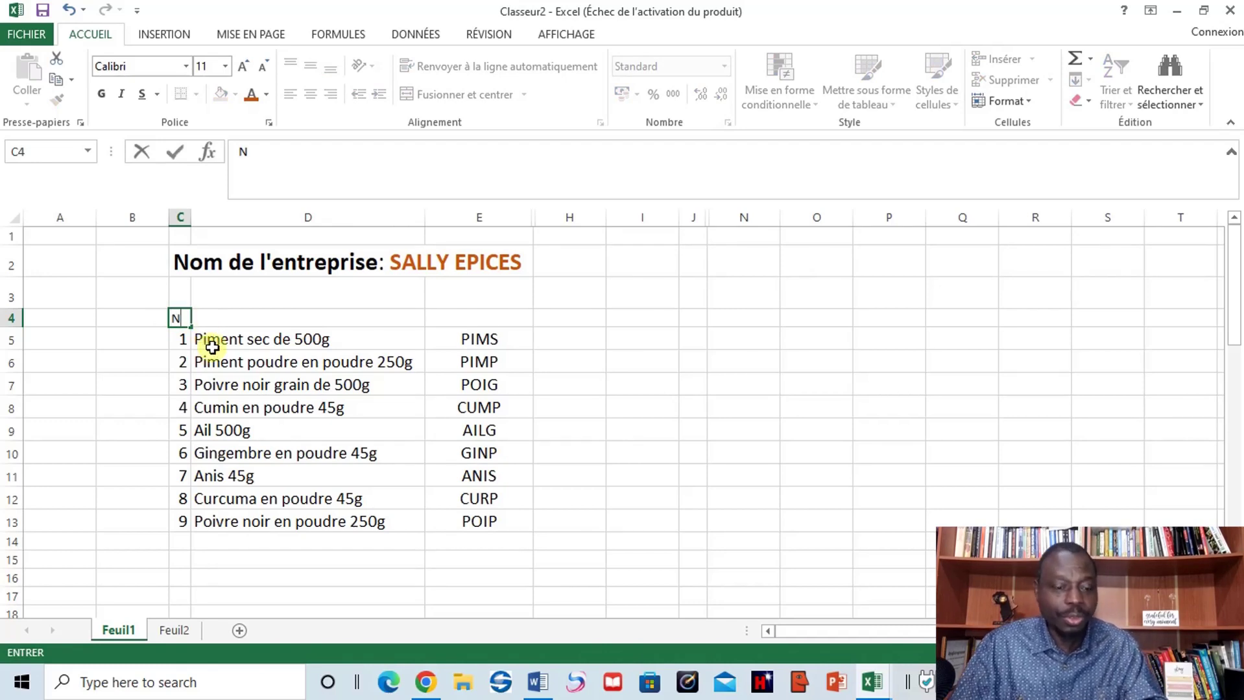
pyautogui.press('capslock')
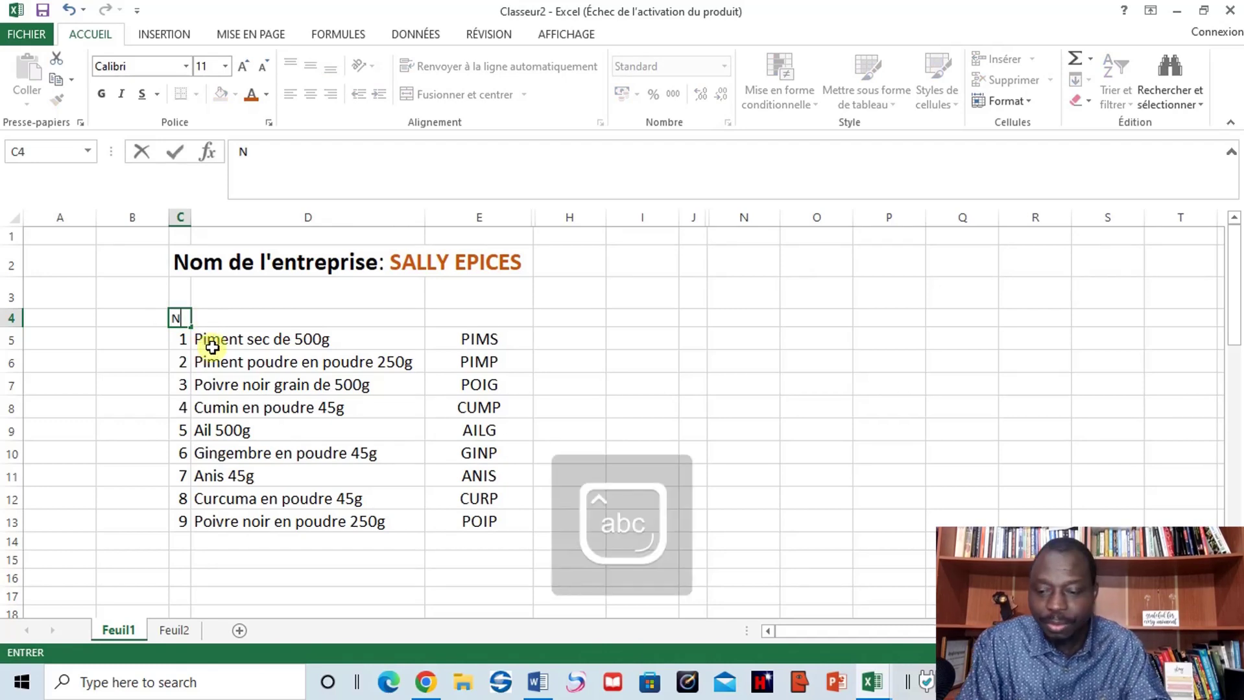
pyautogui.write('*')
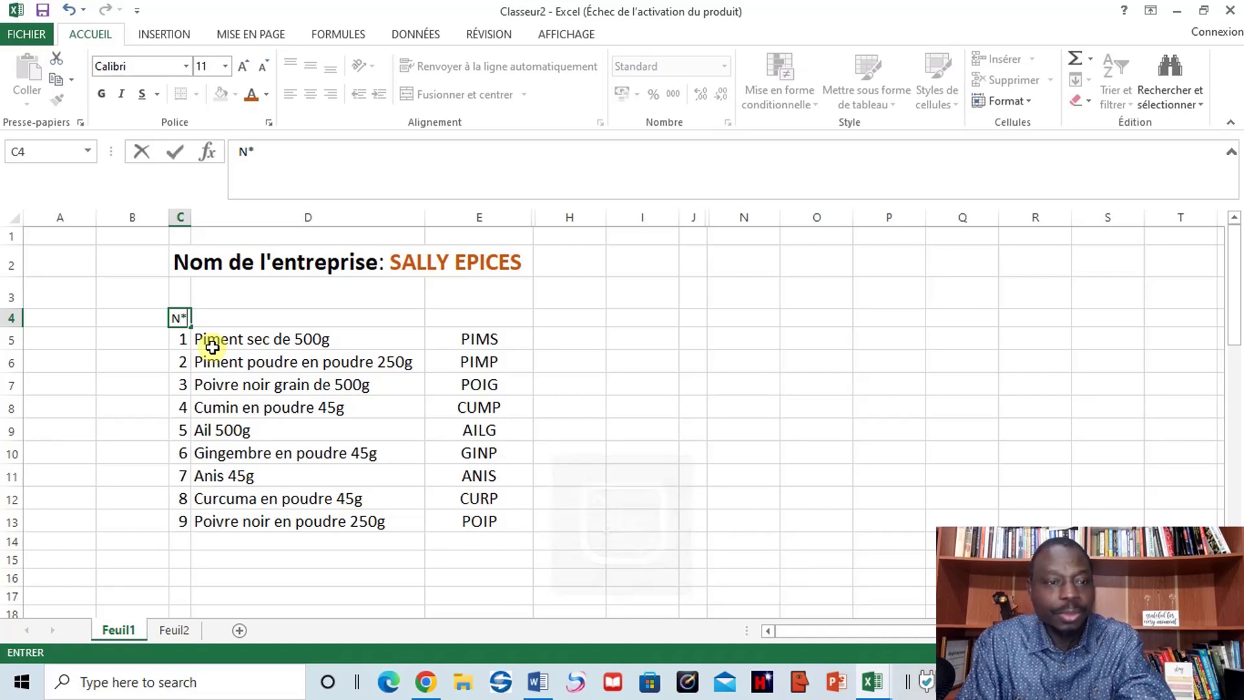
# Enter the header "Produit" in cell D4, above the product names
pyautogui.click(295, 305)
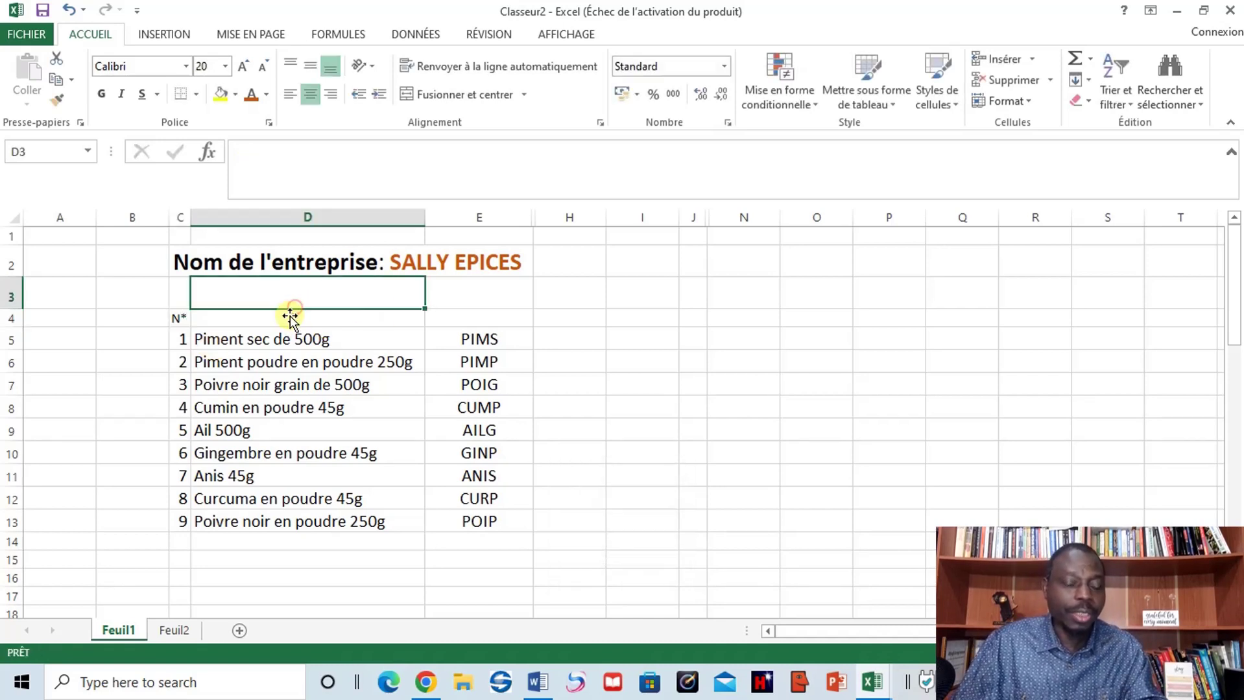
pyautogui.click(277, 321)
pyautogui.press('capslock')
pyautogui.write('P')
pyautogui.press('capslock')
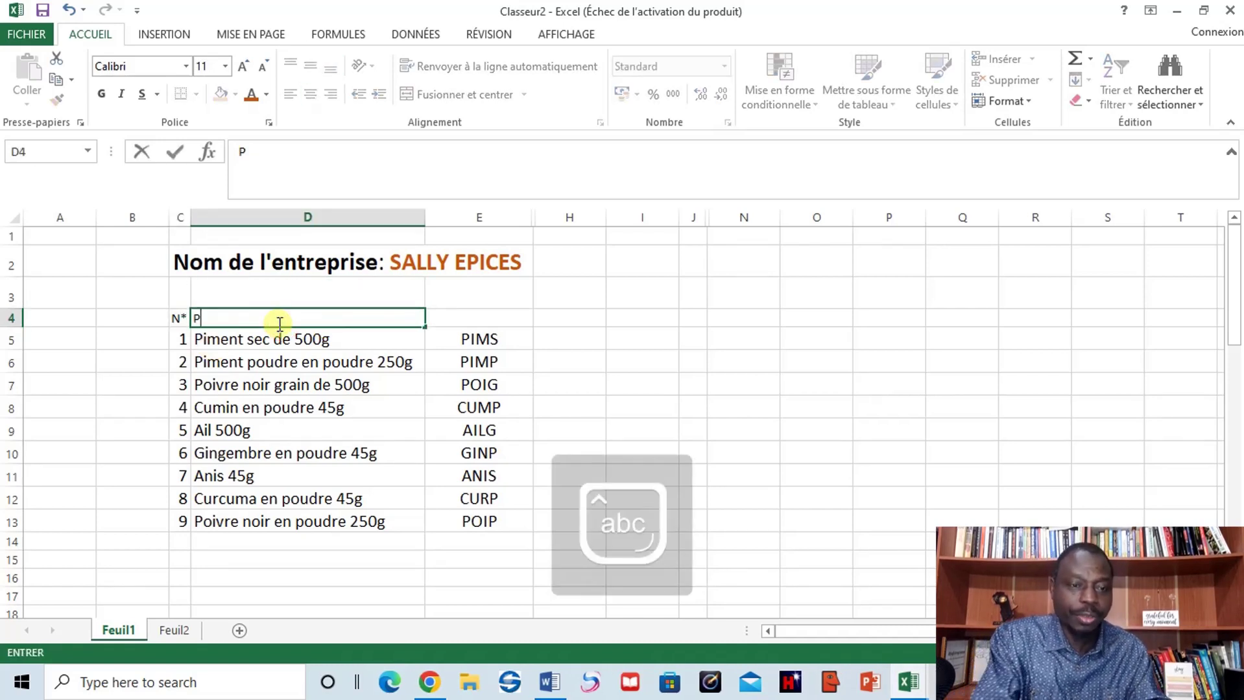
pyautogui.write('roduit')
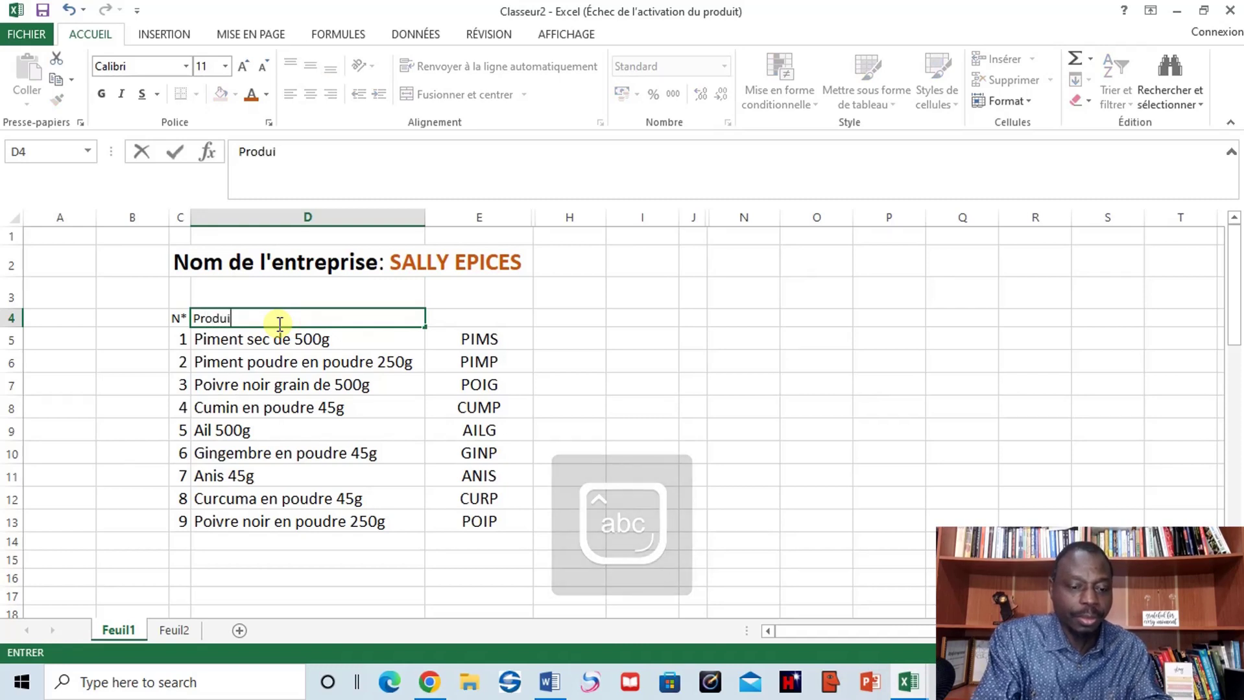
# Enter the header "Code" in cell E4 above the product codes and centre it horizontally
pyautogui.click(469, 308)
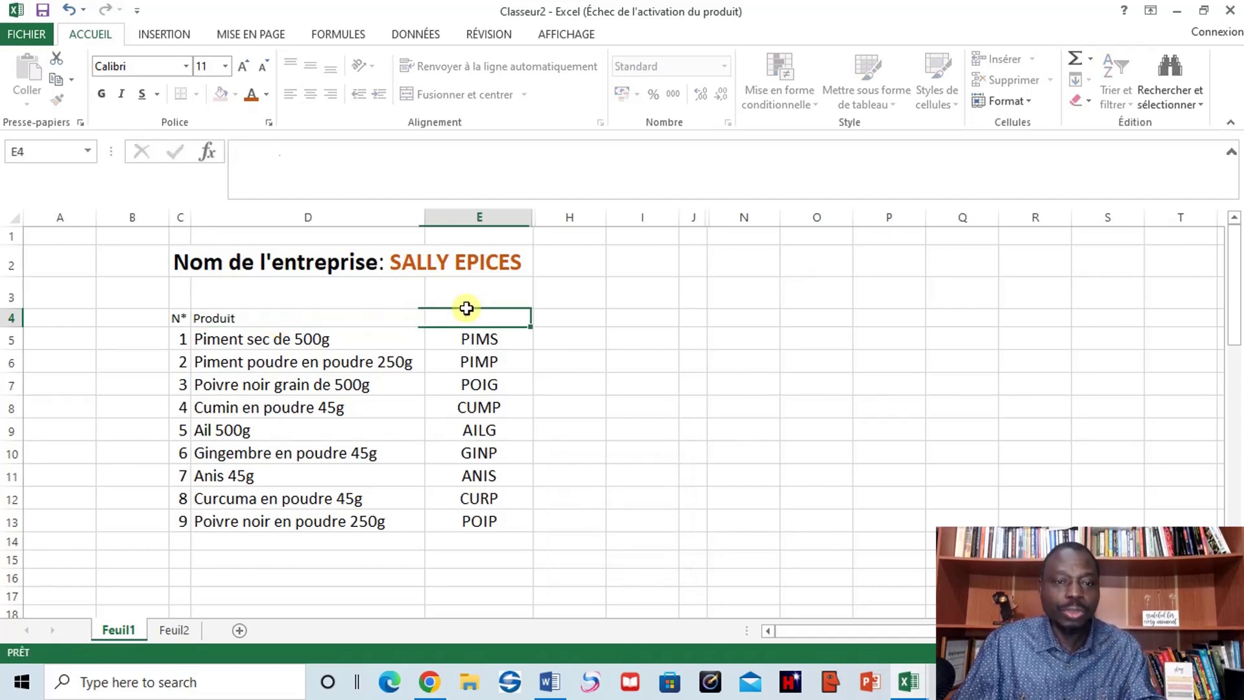
pyautogui.press('capslock')
pyautogui.write('C')
pyautogui.press('capslock')
pyautogui.write('ode')
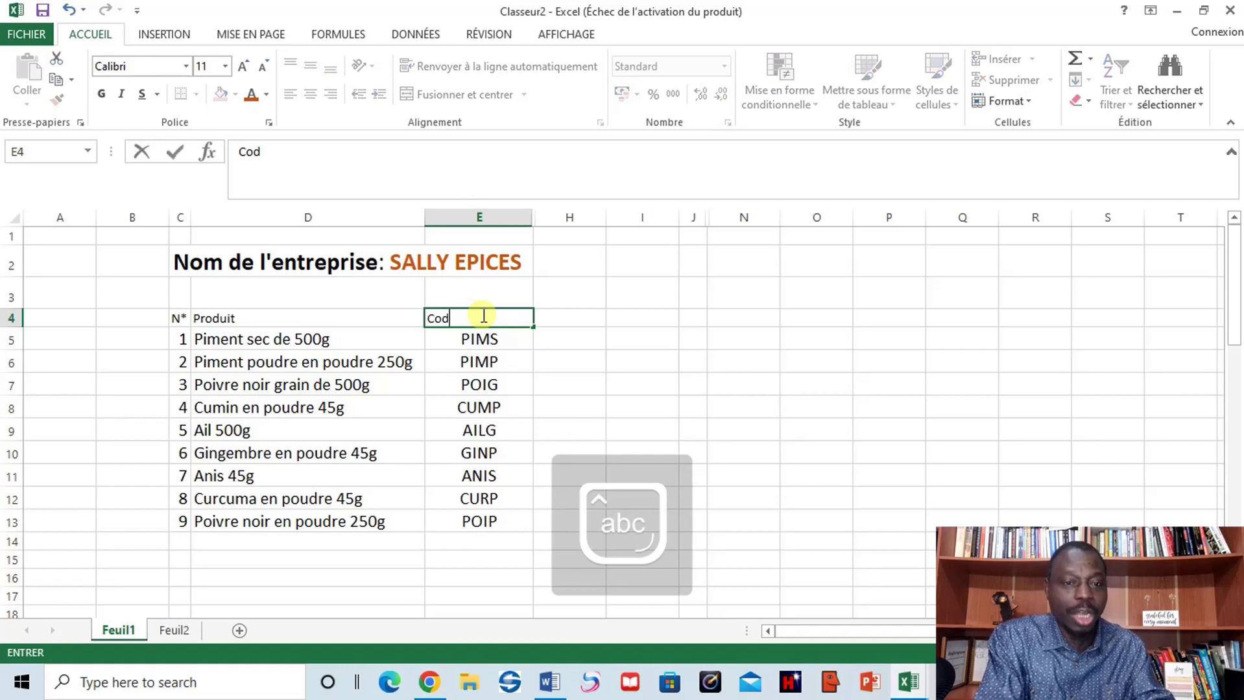
pyautogui.click(610, 356)
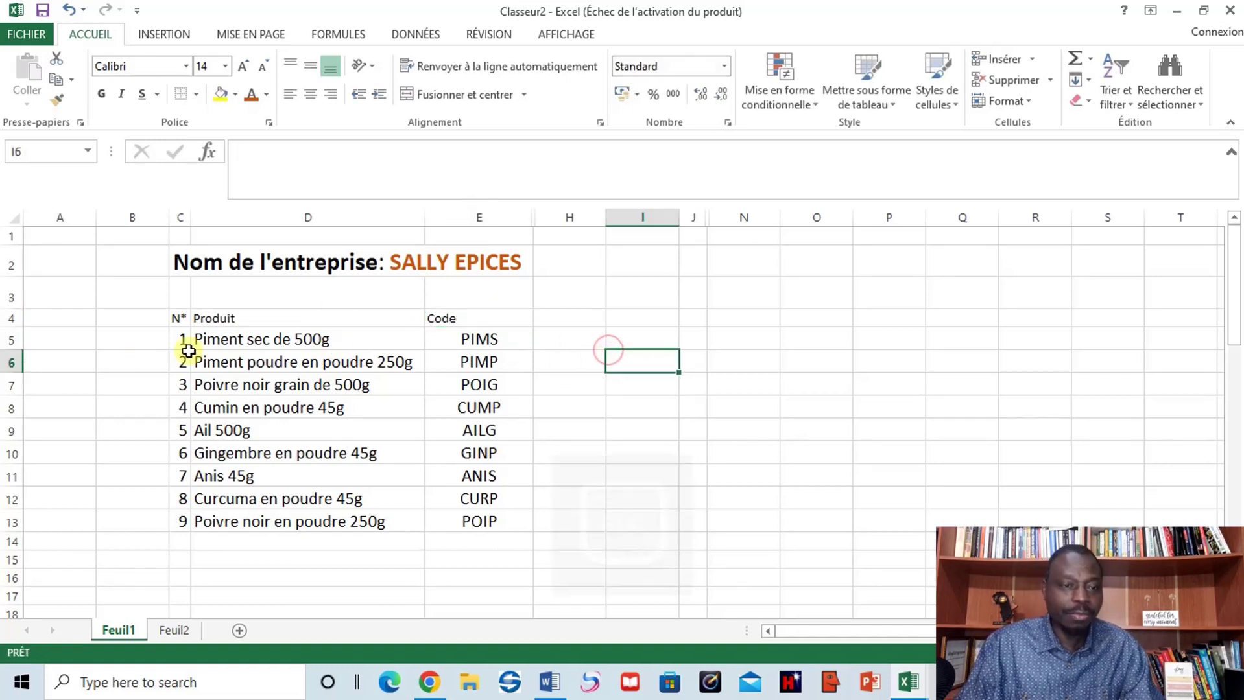
pyautogui.moveTo(443, 319)
pyautogui.mouseDown()
pyautogui.moveTo(444, 358)
pyautogui.moveTo(440, 315)
pyautogui.mouseUp()
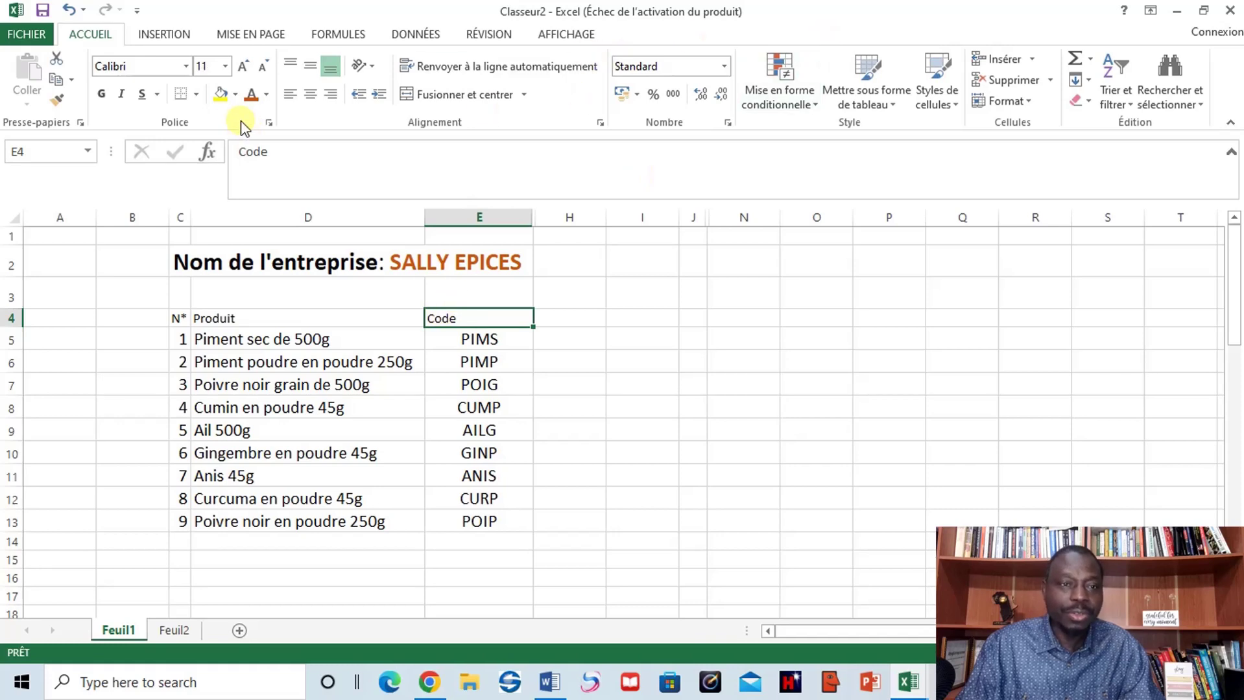
pyautogui.click(312, 97)
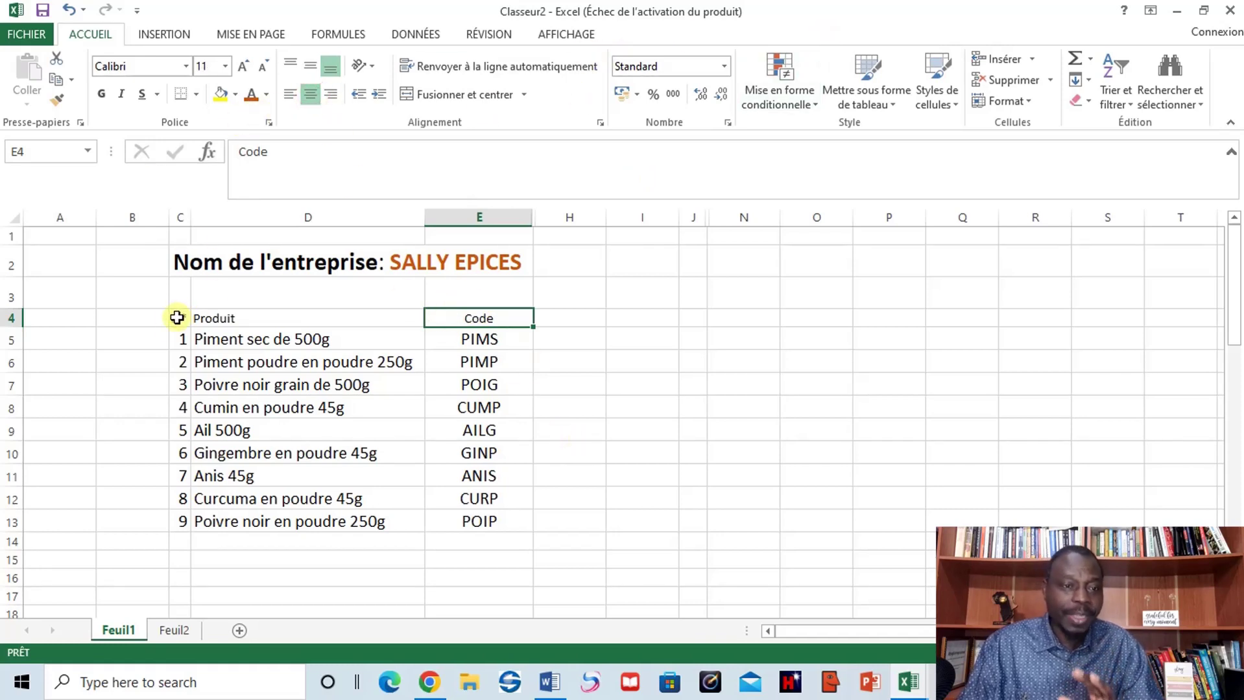
# Set the font size of the header cells C4:E4 to 14
pyautogui.moveTo(173, 317); pyautogui.dragTo(453, 315)
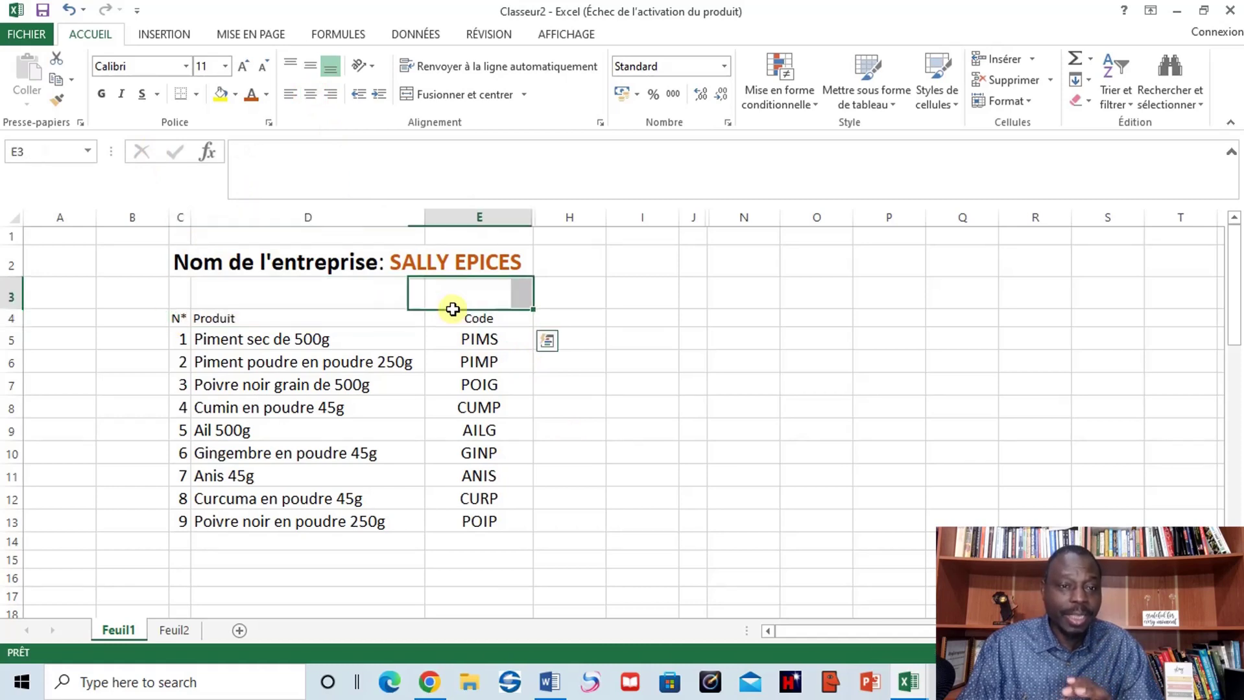
pyautogui.click(642, 338)
pyautogui.moveTo(176, 319); pyautogui.dragTo(459, 314)
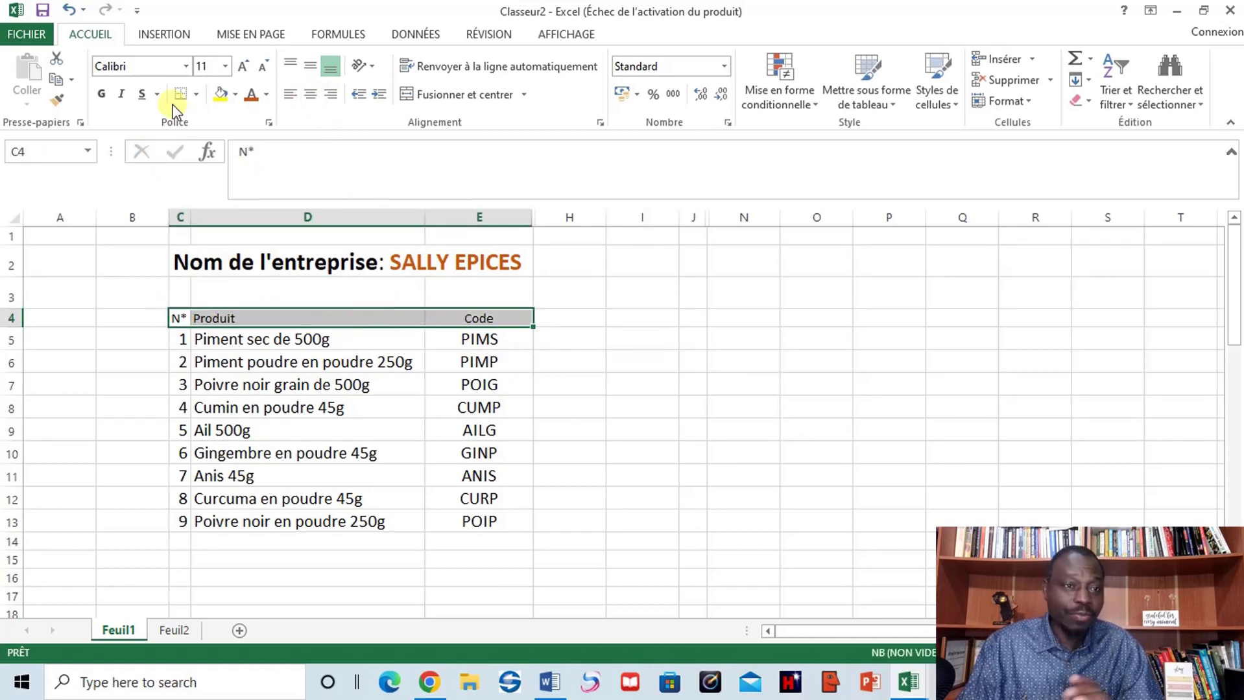
pyautogui.click(225, 67)
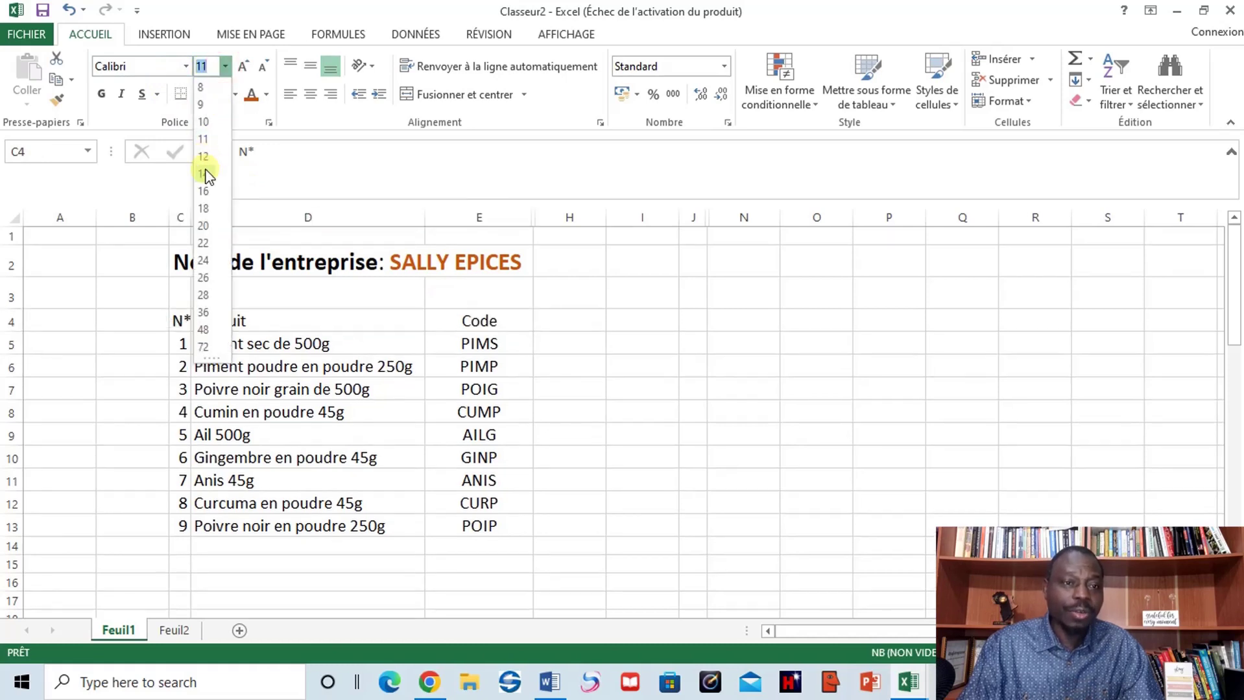
pyautogui.click(203, 174)
pyautogui.click(671, 359)
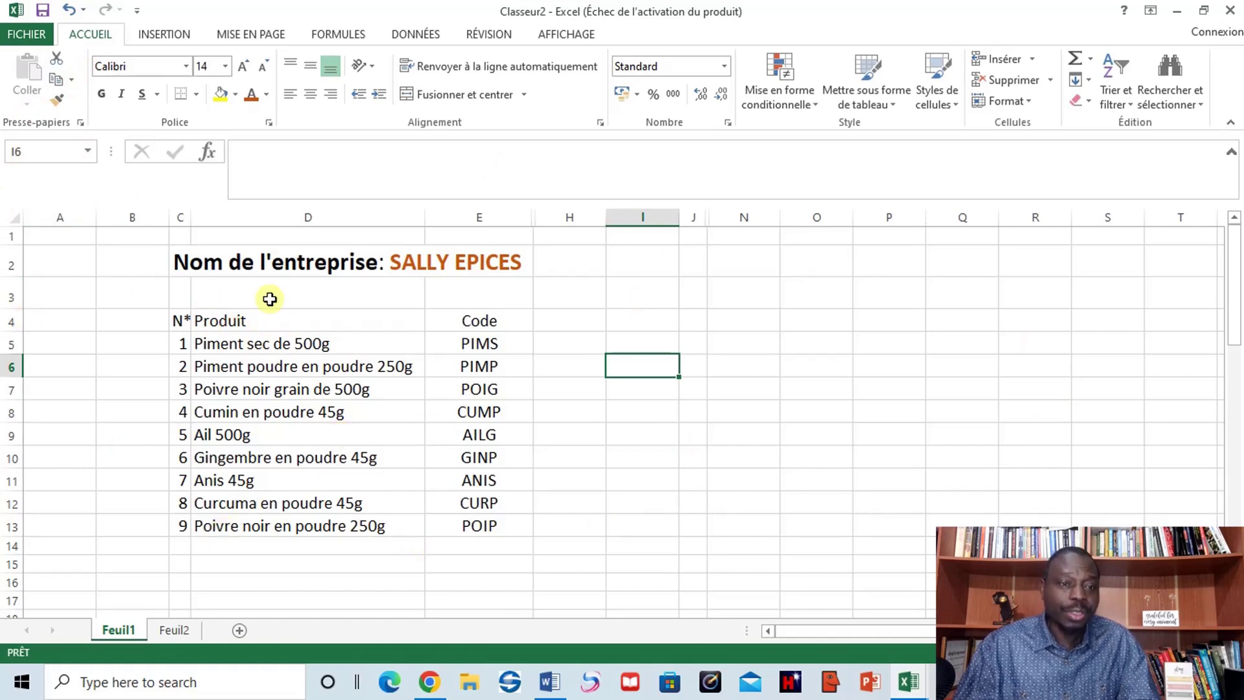
# Examine the company title, the column headers, and how the product names relate to their codes on Feuil1
pyautogui.click(209, 266)
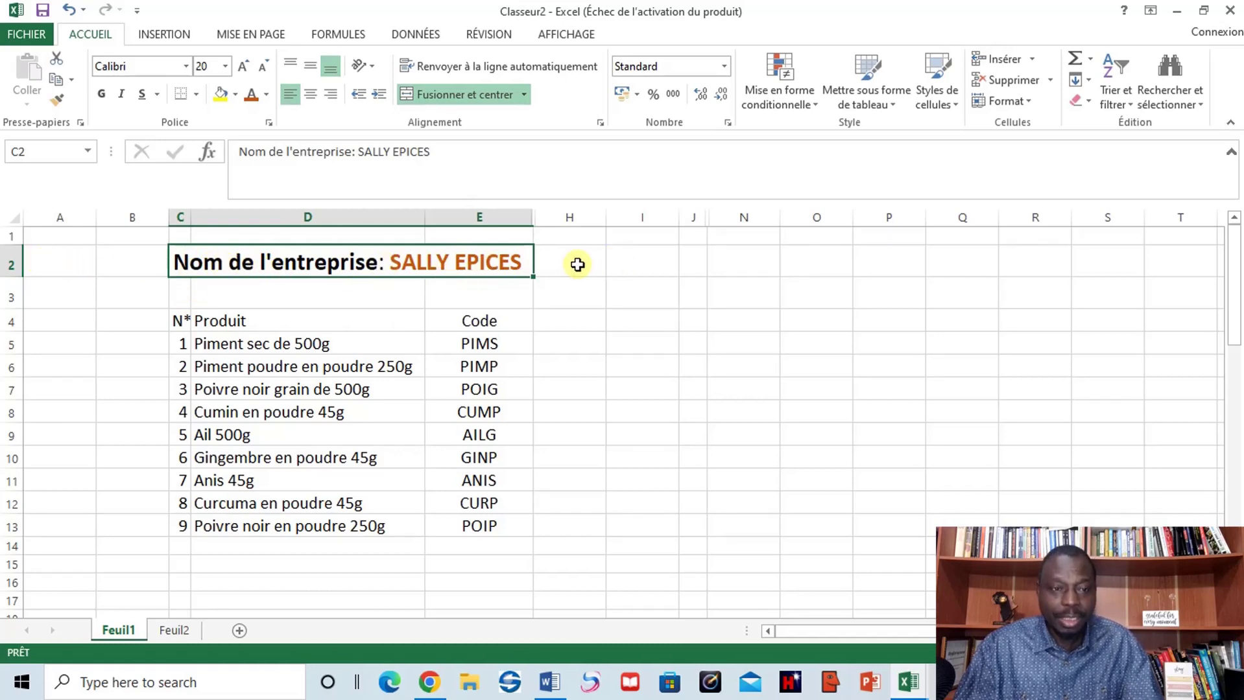
pyautogui.click(174, 321)
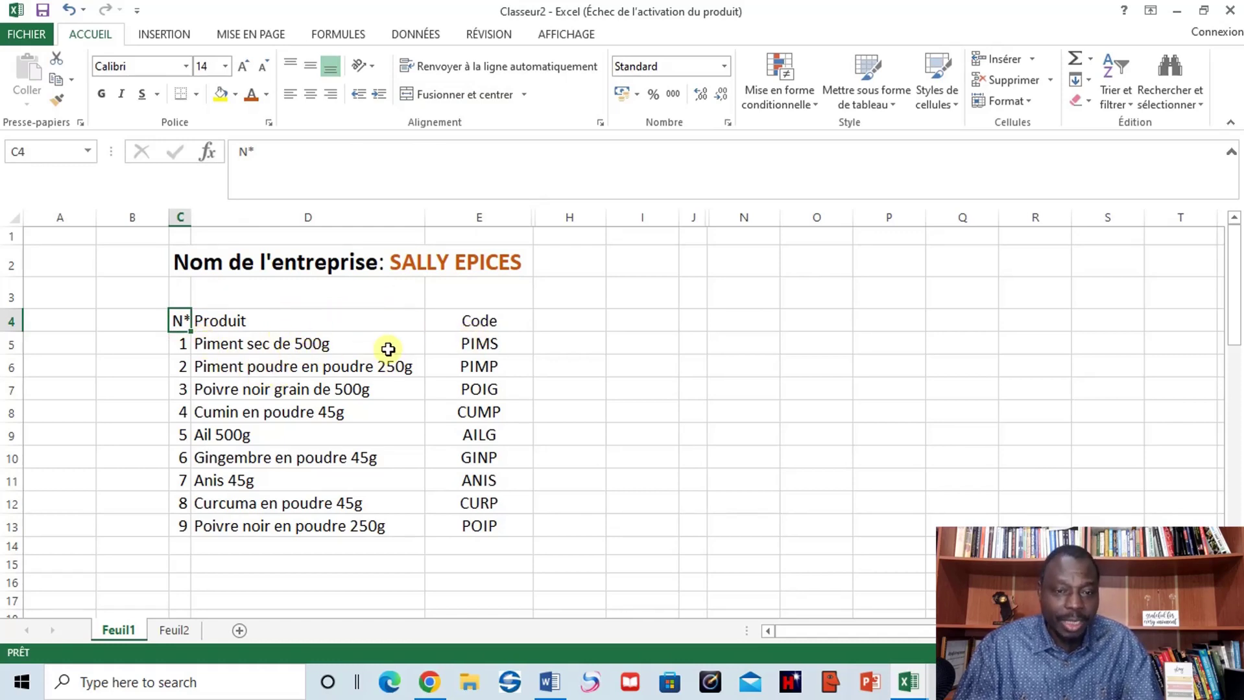
pyautogui.click(483, 345)
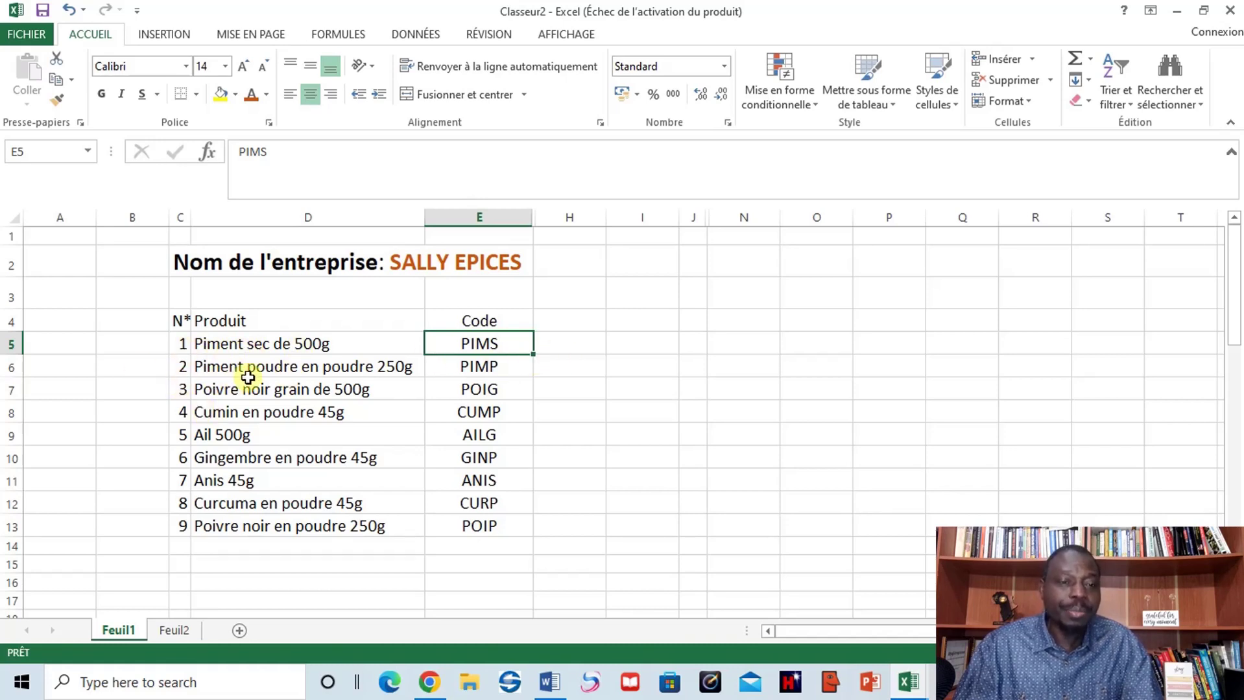
pyautogui.click(333, 381)
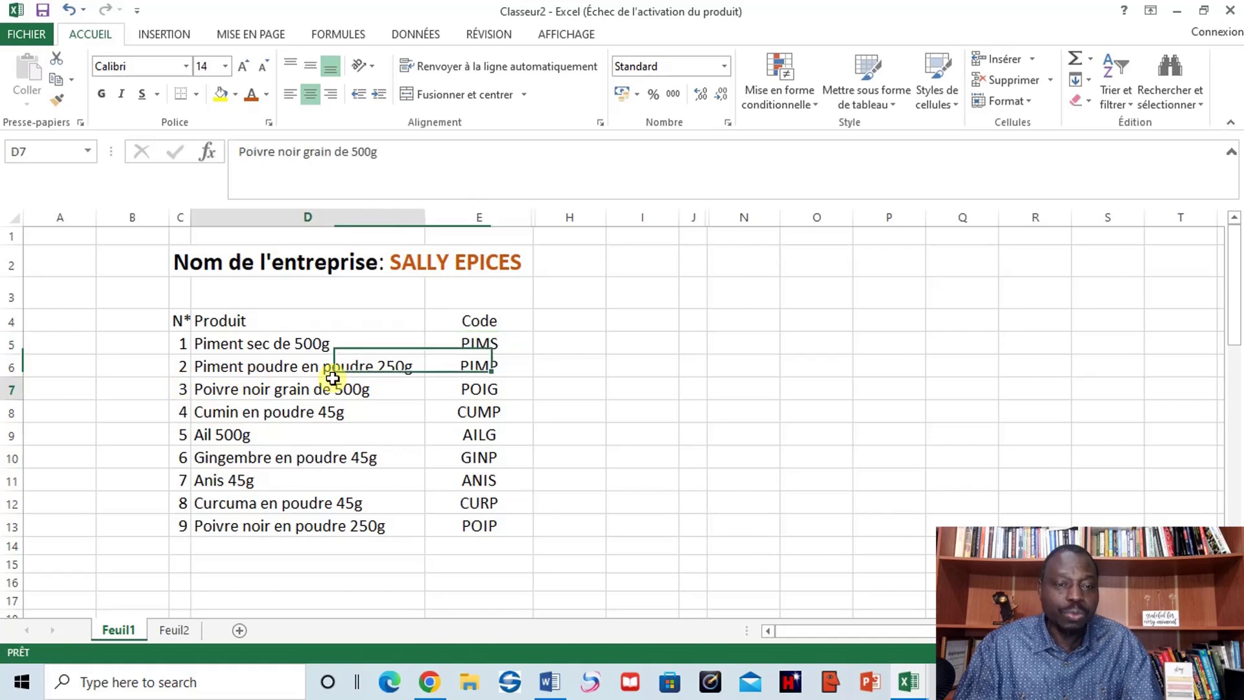
pyautogui.click(304, 358)
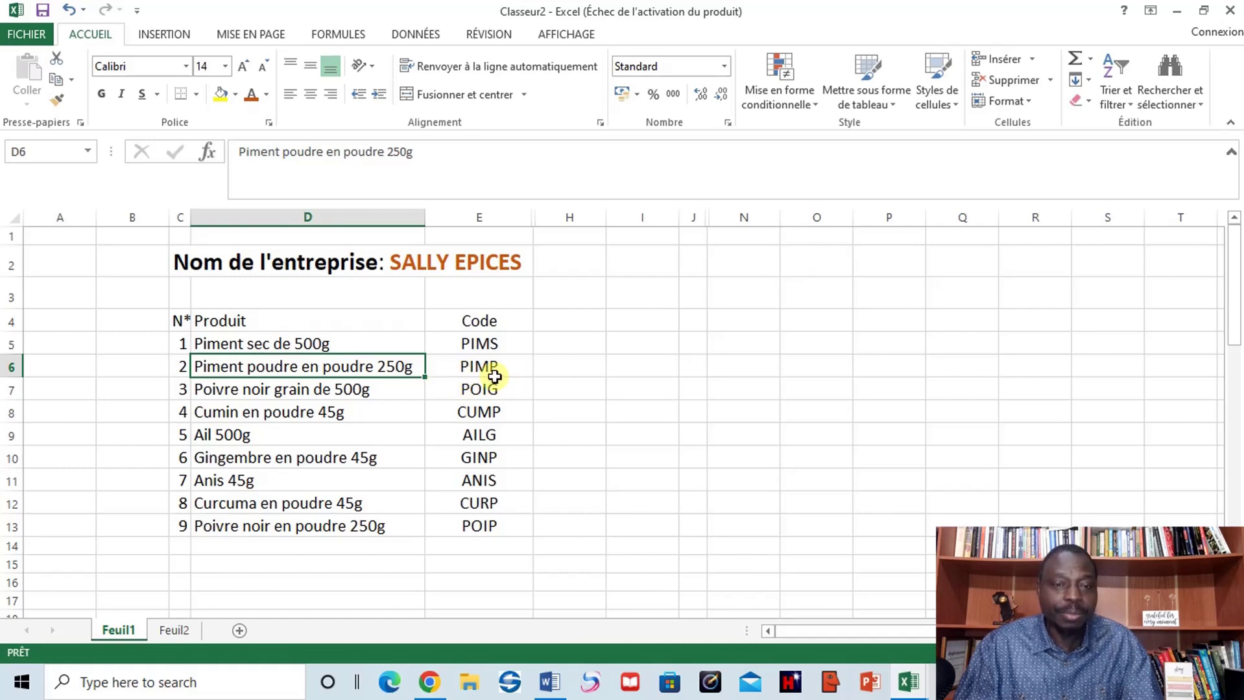
pyautogui.keyDown('shift'); pyautogui.click(217, 396); pyautogui.keyUp('shift')
pyautogui.hotkey('ctrl', '5')
pyautogui.hotkey('ctrl', 'z')
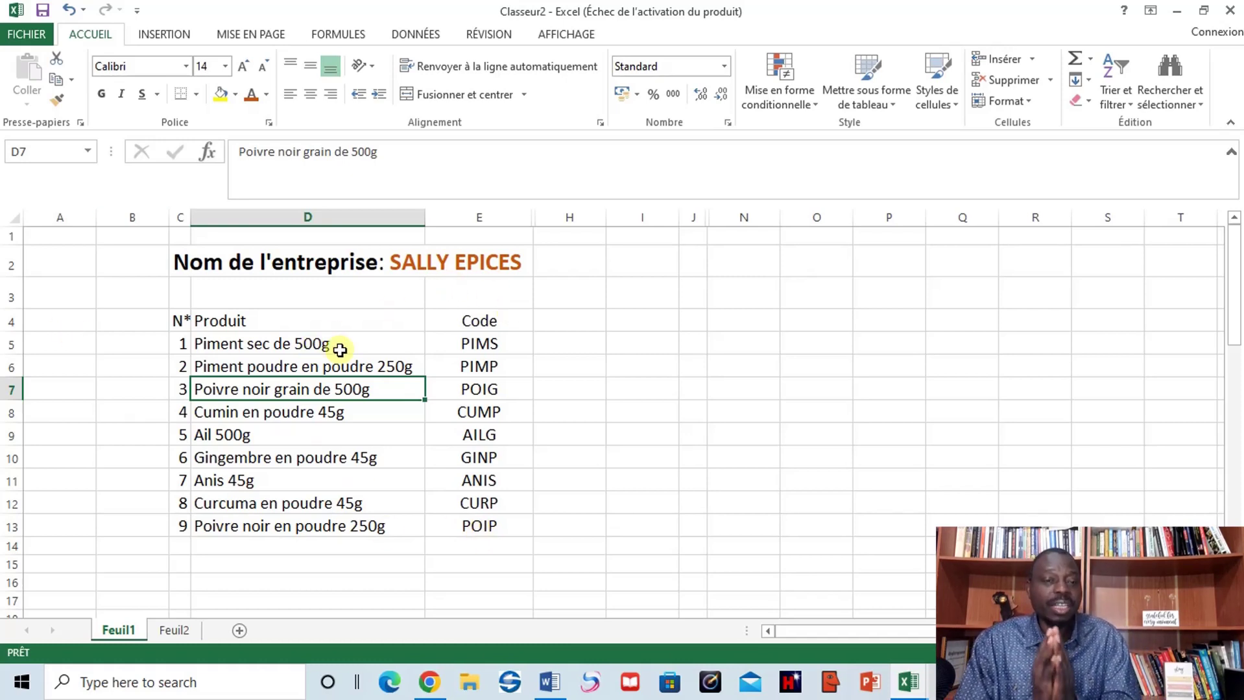
pyautogui.click(647, 477)
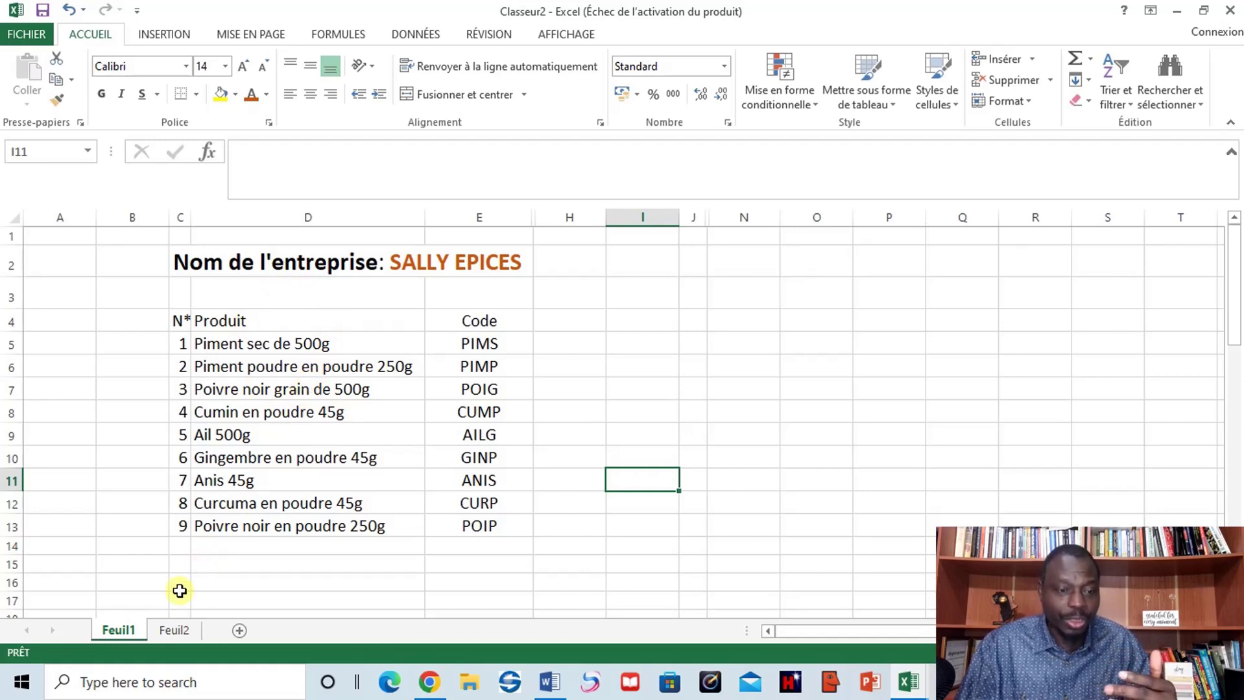
# Enter the title "RAPPORT DES VENTES JOURNALIERES (JANVIER 2023)" in cell A1 of Feuil2
pyautogui.click(173, 632)
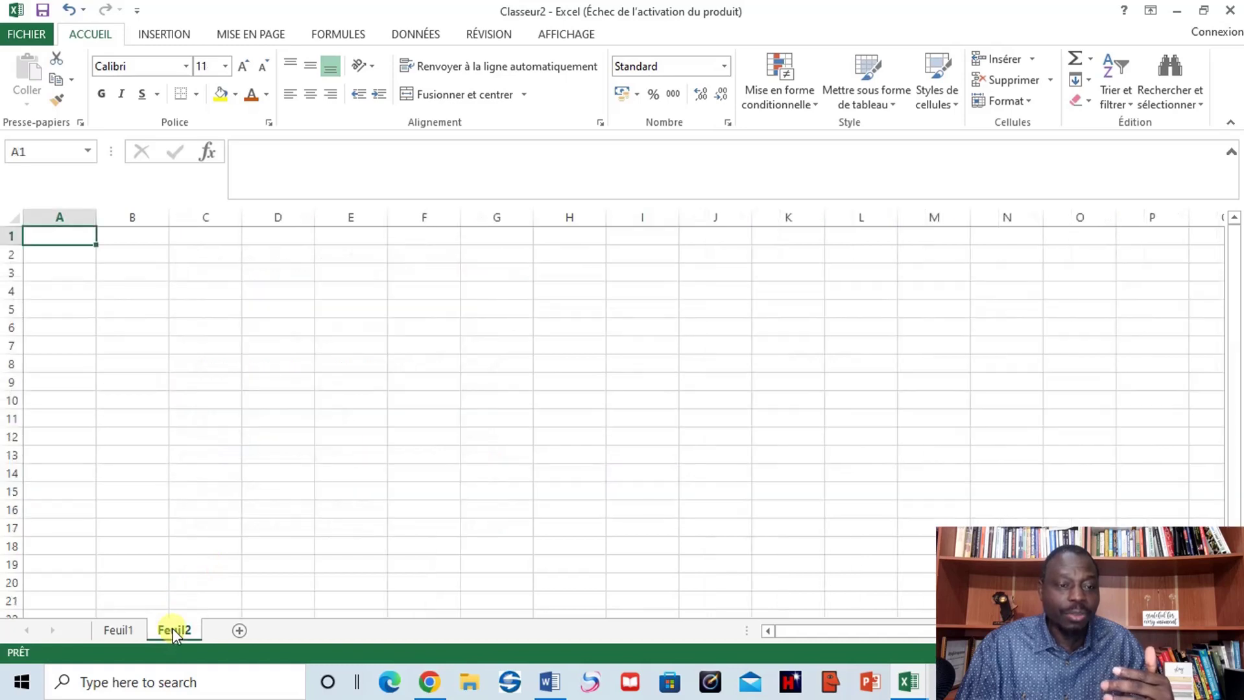
pyautogui.click(119, 630)
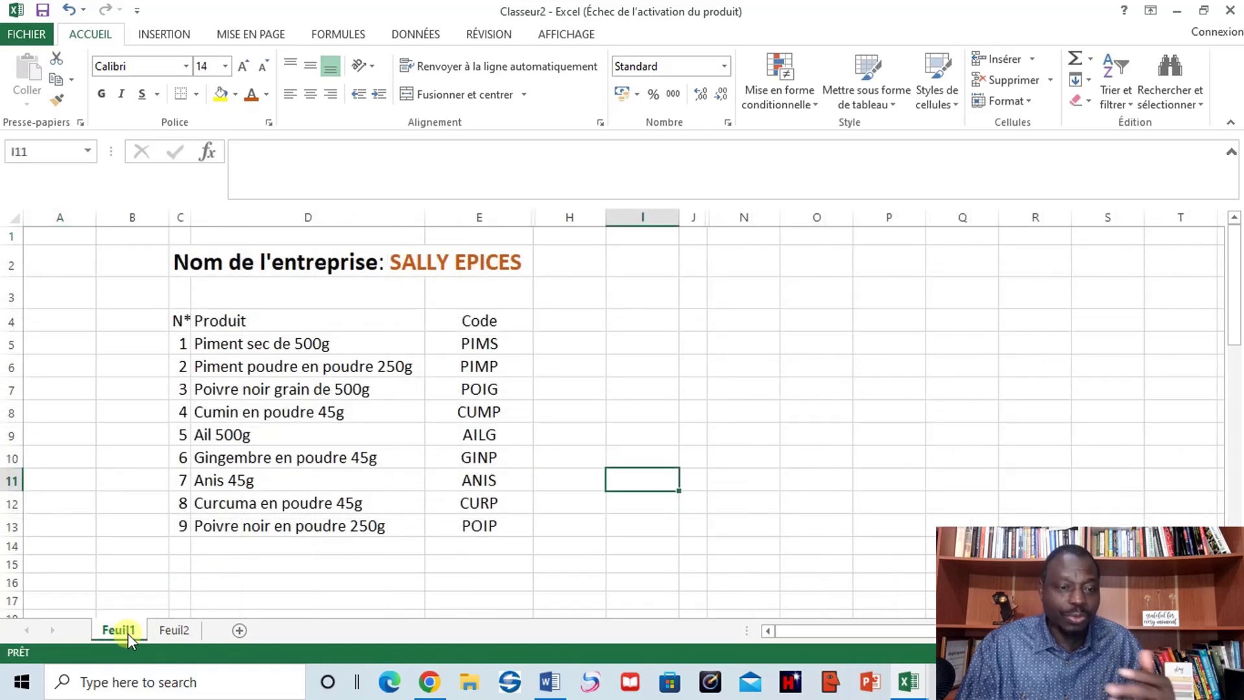
pyautogui.click(169, 631)
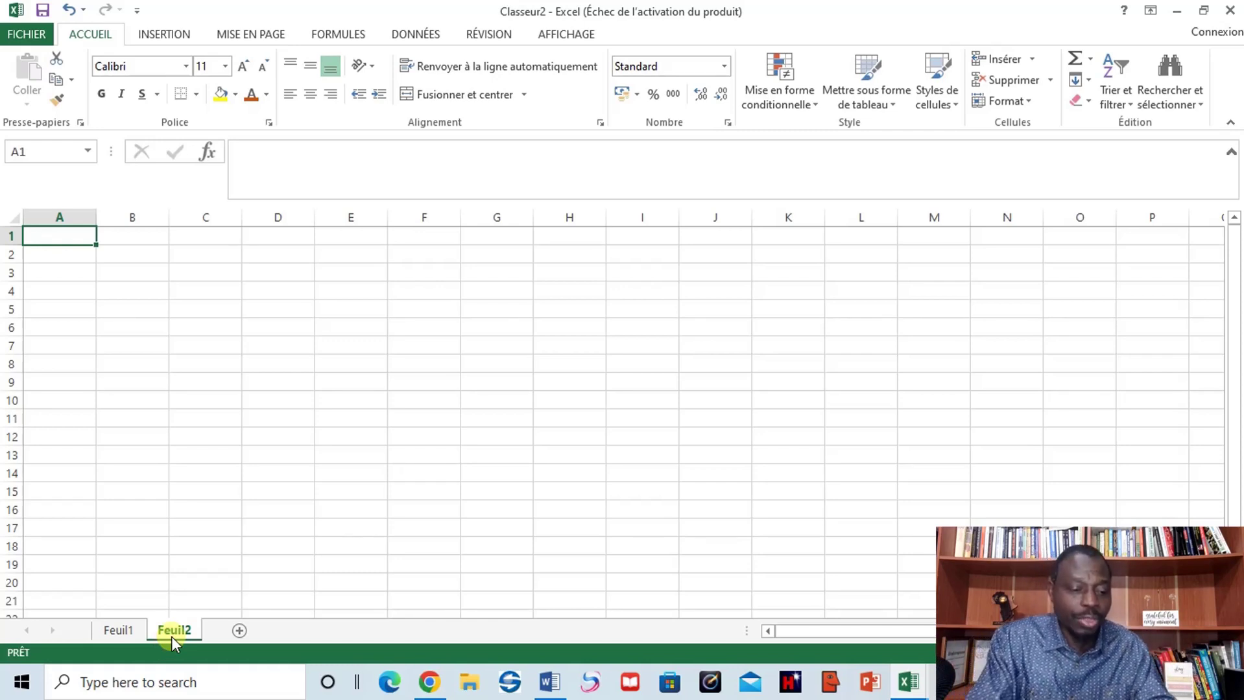
pyautogui.press('capslock')
pyautogui.write('R')
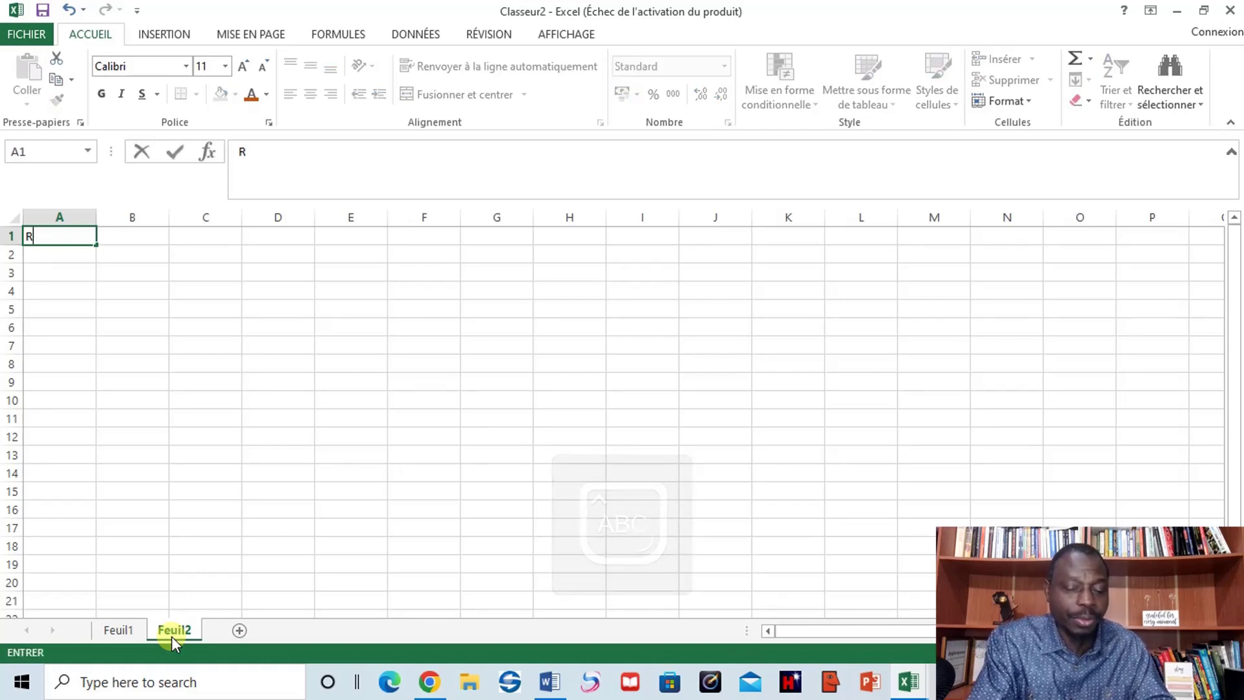
pyautogui.write('AP')
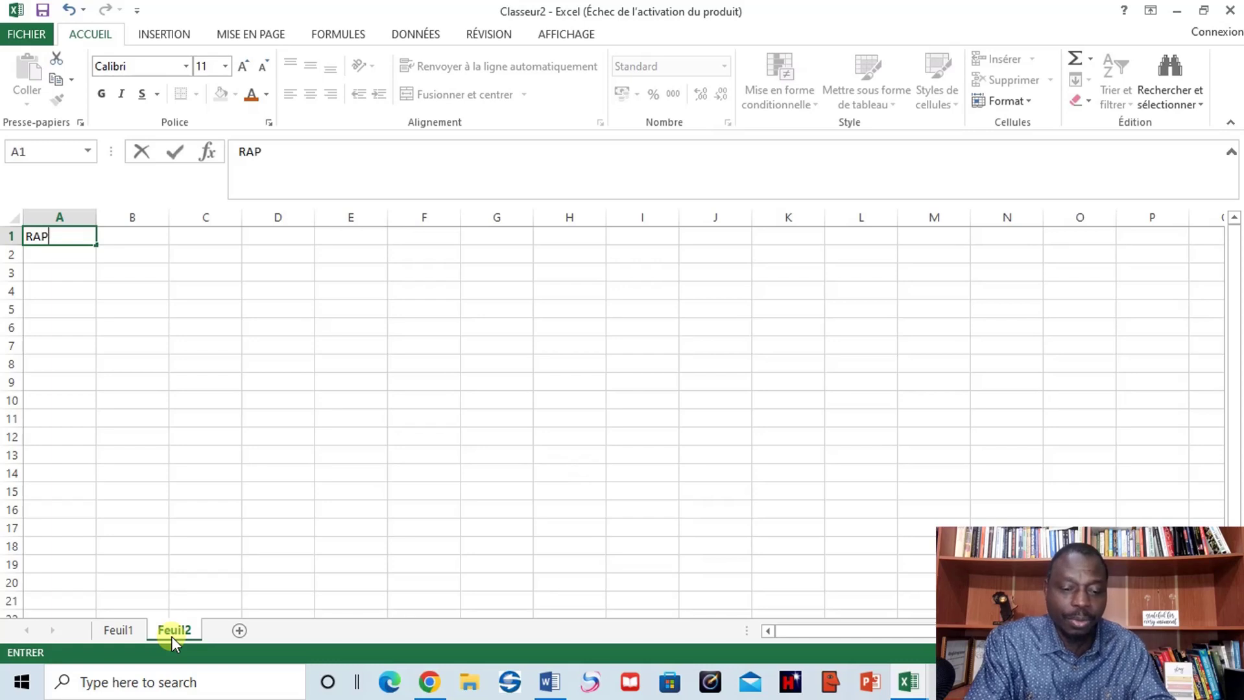
pyautogui.write('PORT')
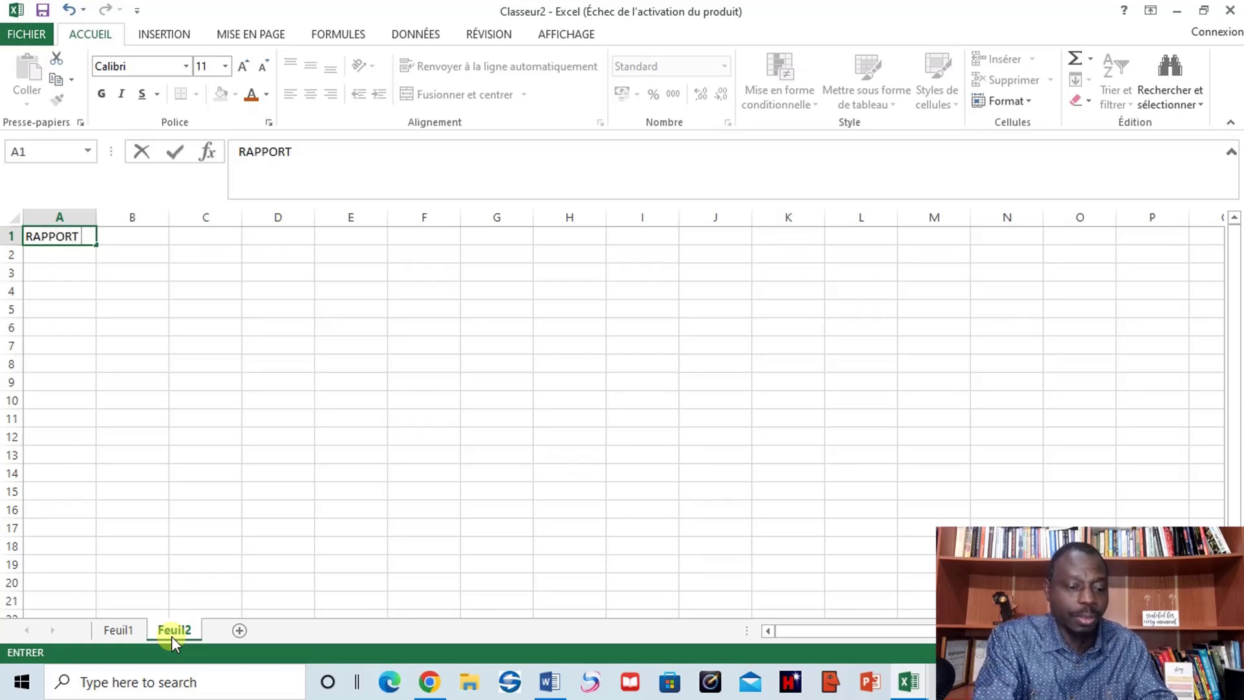
pyautogui.write(' DES VEN')
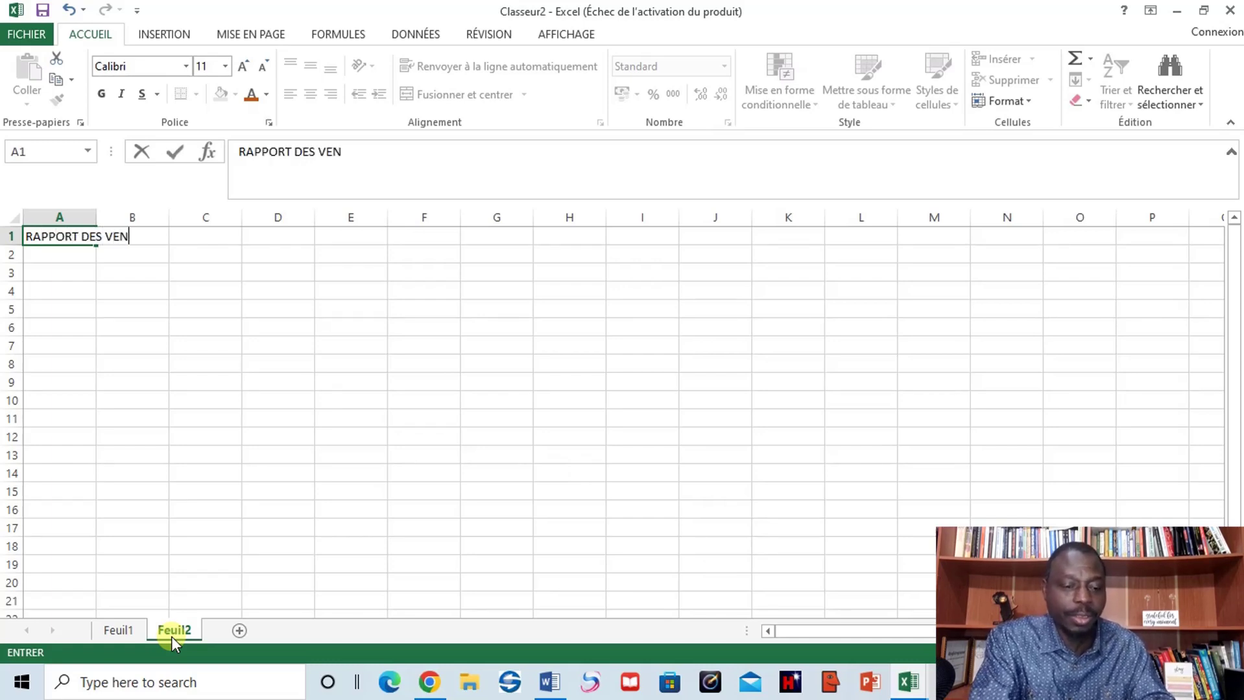
pyautogui.write('TES')
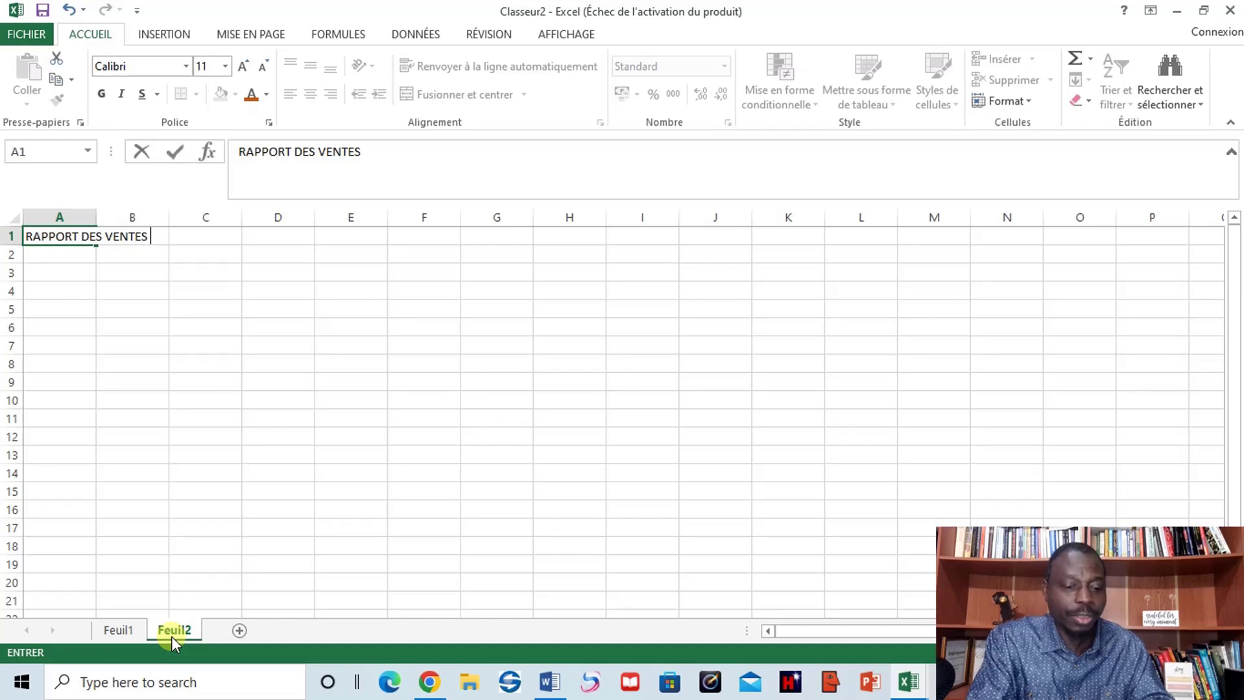
pyautogui.write(' JOUR')
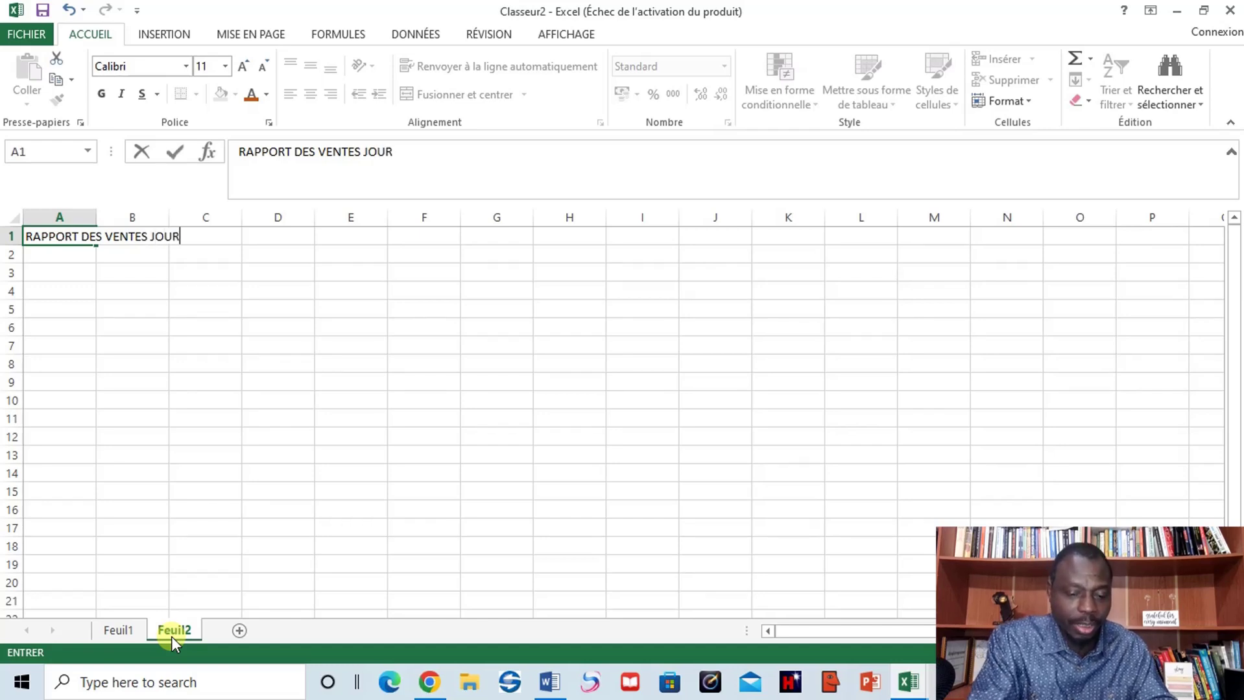
pyautogui.write('NALIERES (J')
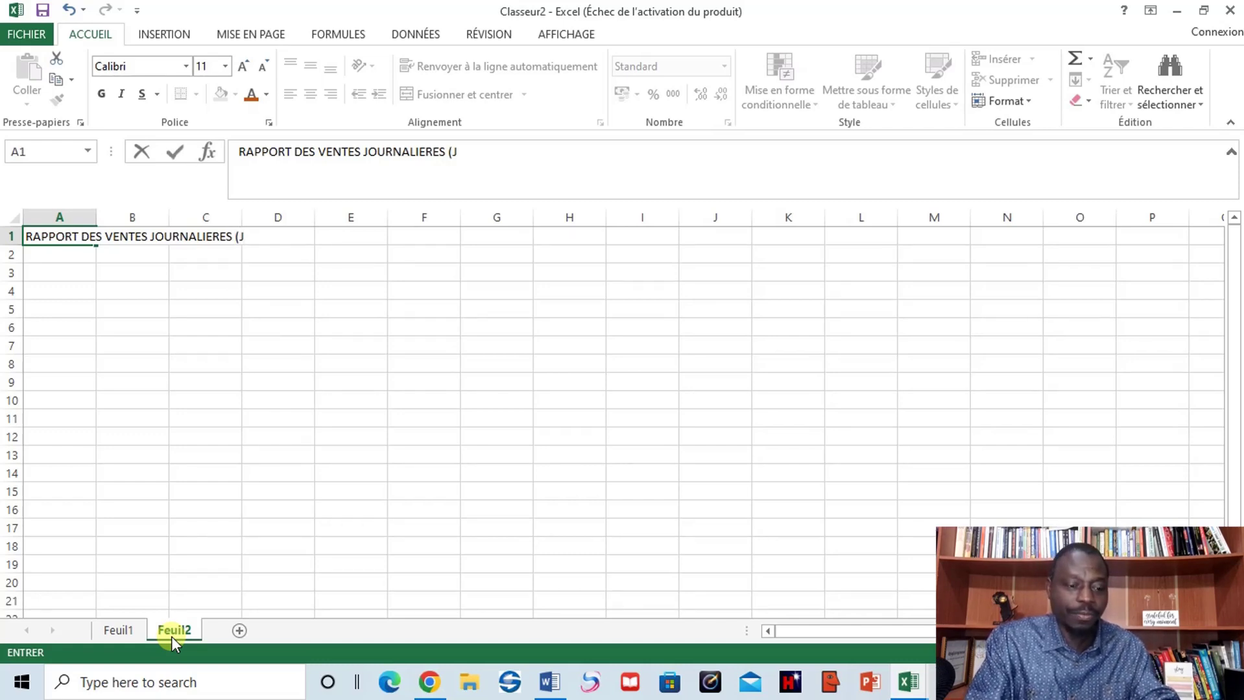
pyautogui.write('ANVIE')
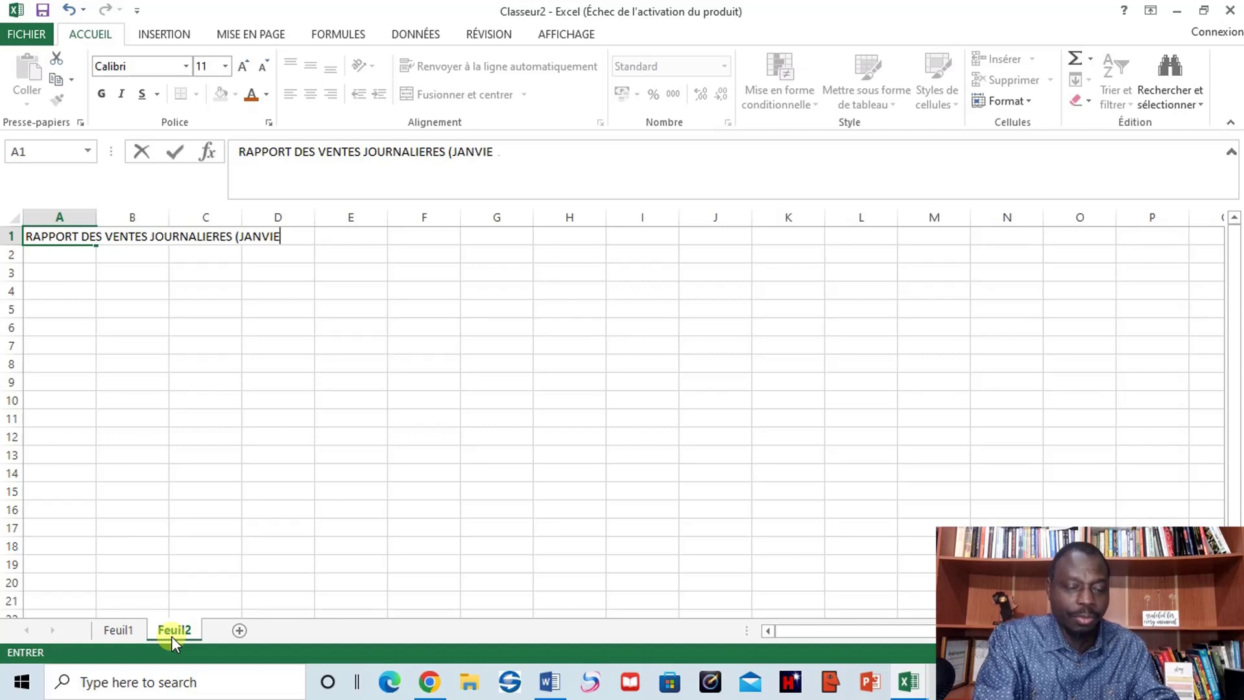
pyautogui.write('R 2023')
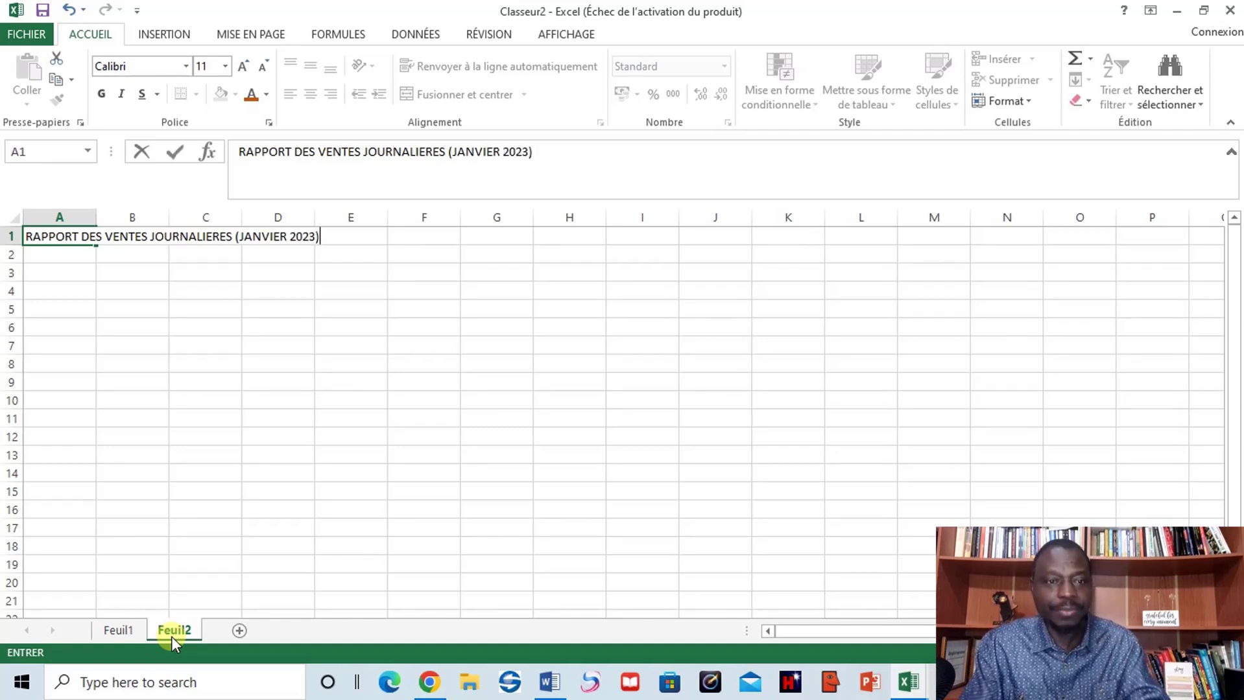
pyautogui.write(')')
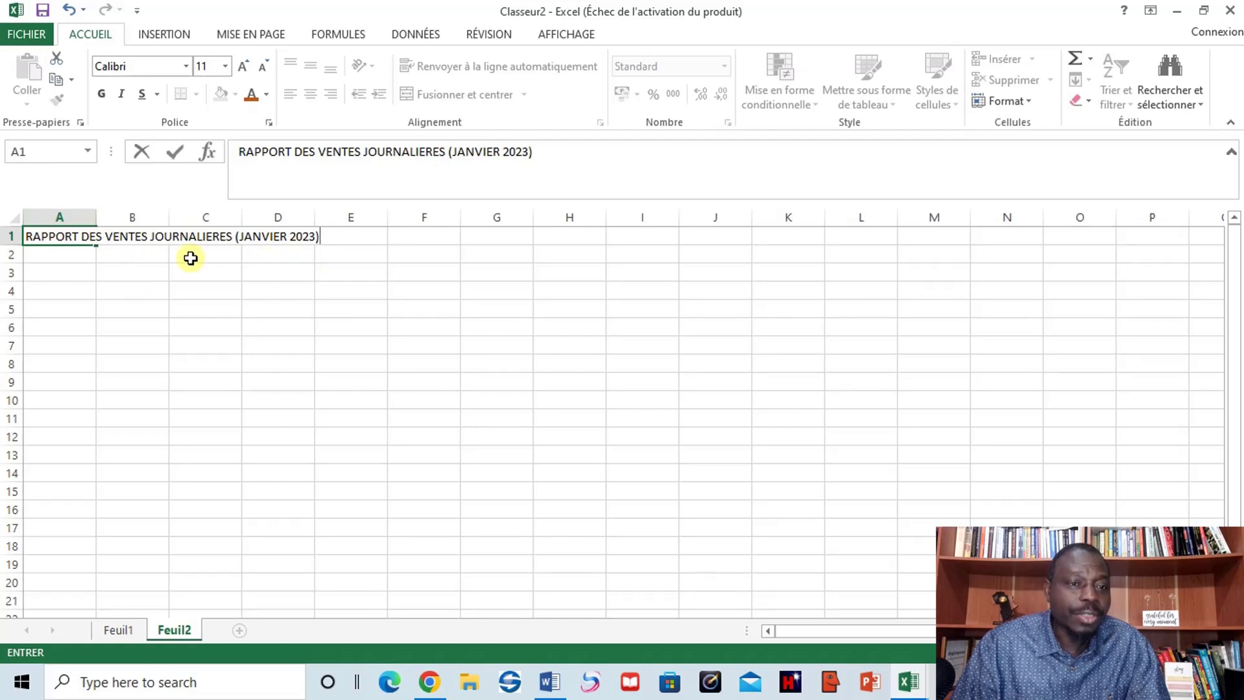
pyautogui.click(272, 292)
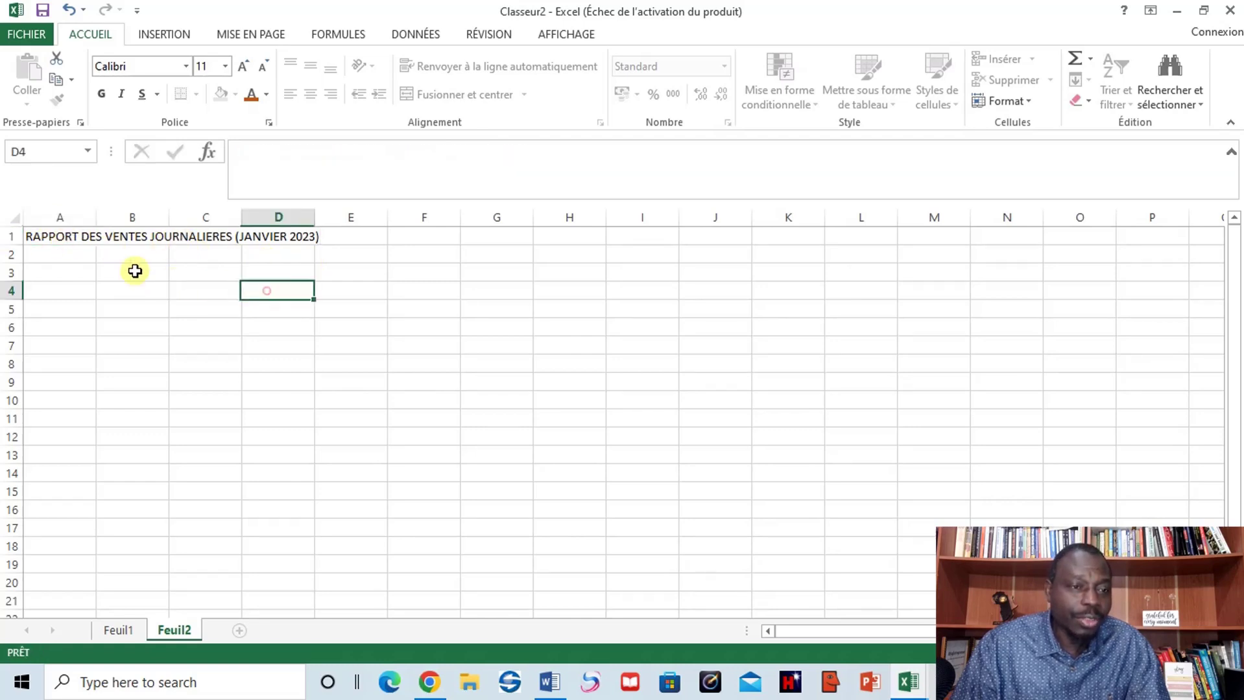
# Merge and centre the report title across cells A1:E1
pyautogui.moveTo(37, 236); pyautogui.dragTo(346, 235)
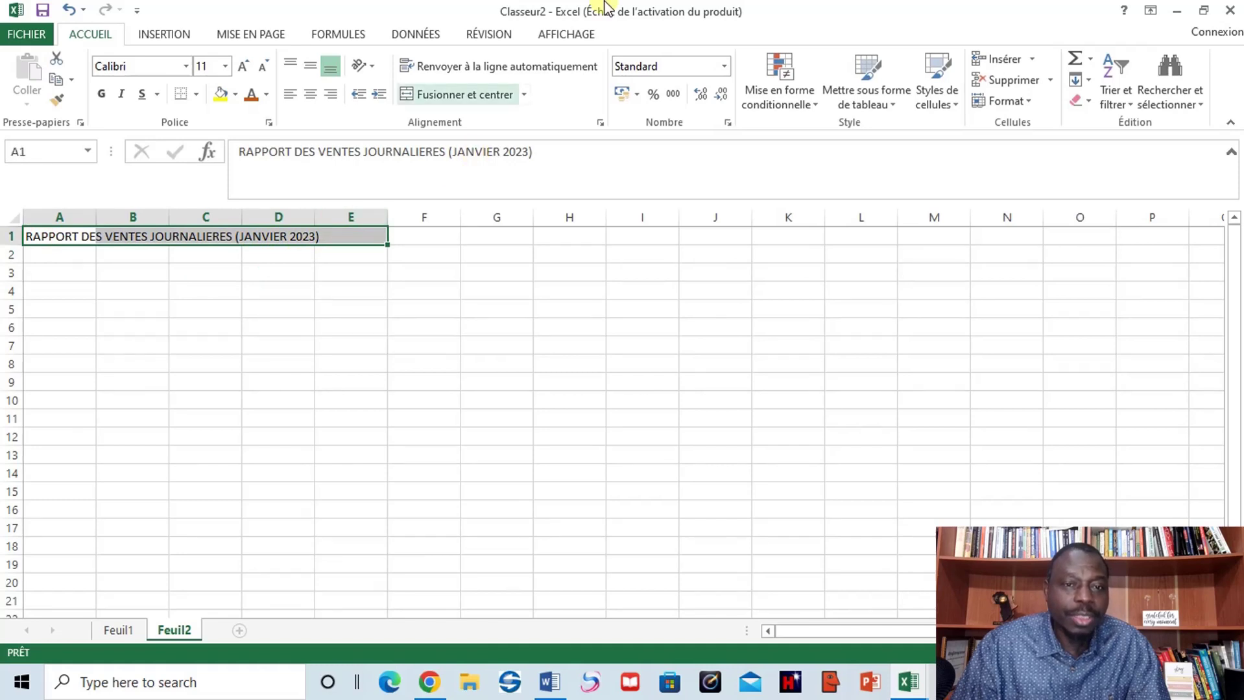
pyautogui.click(525, 95)
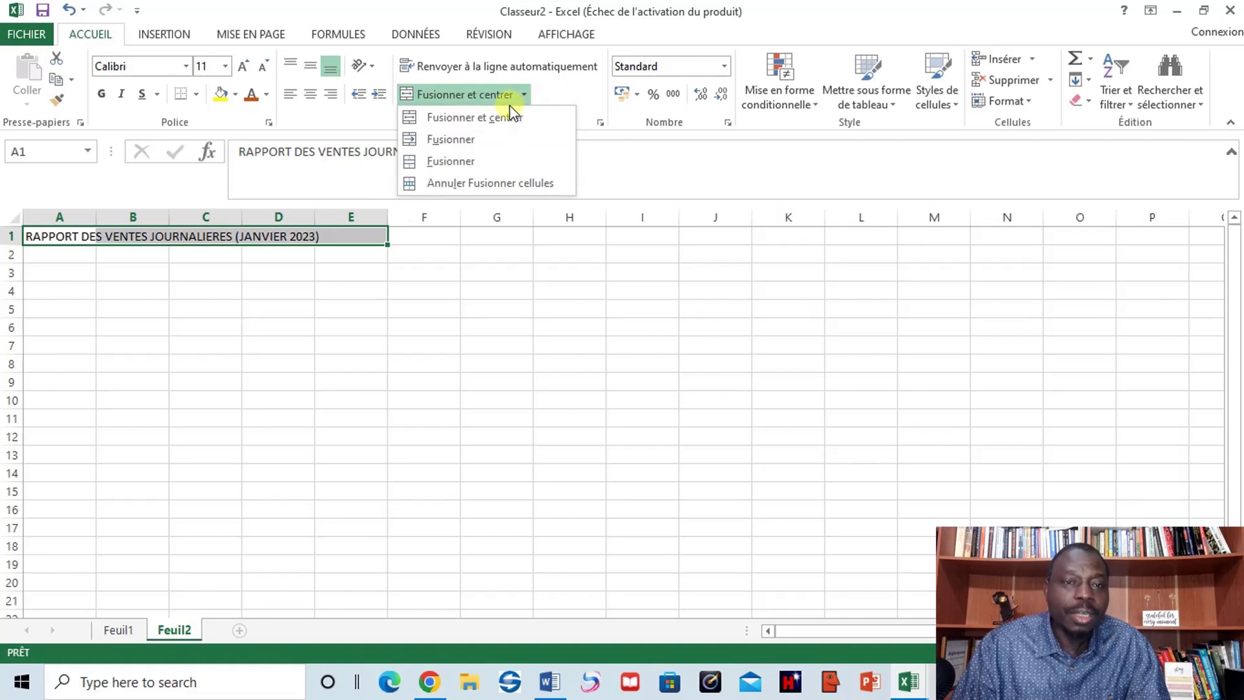
pyautogui.click(471, 117)
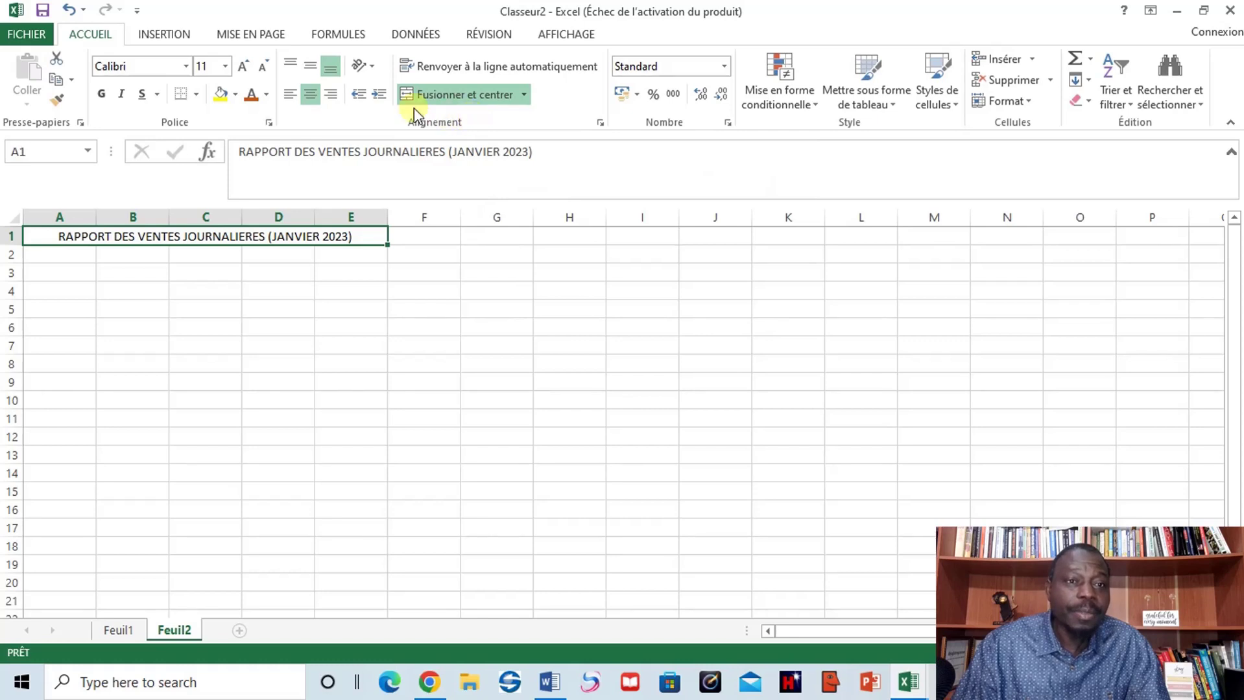
# Set the report title's font size to 24 and widen column E until the whole title fits
pyautogui.click(225, 66)
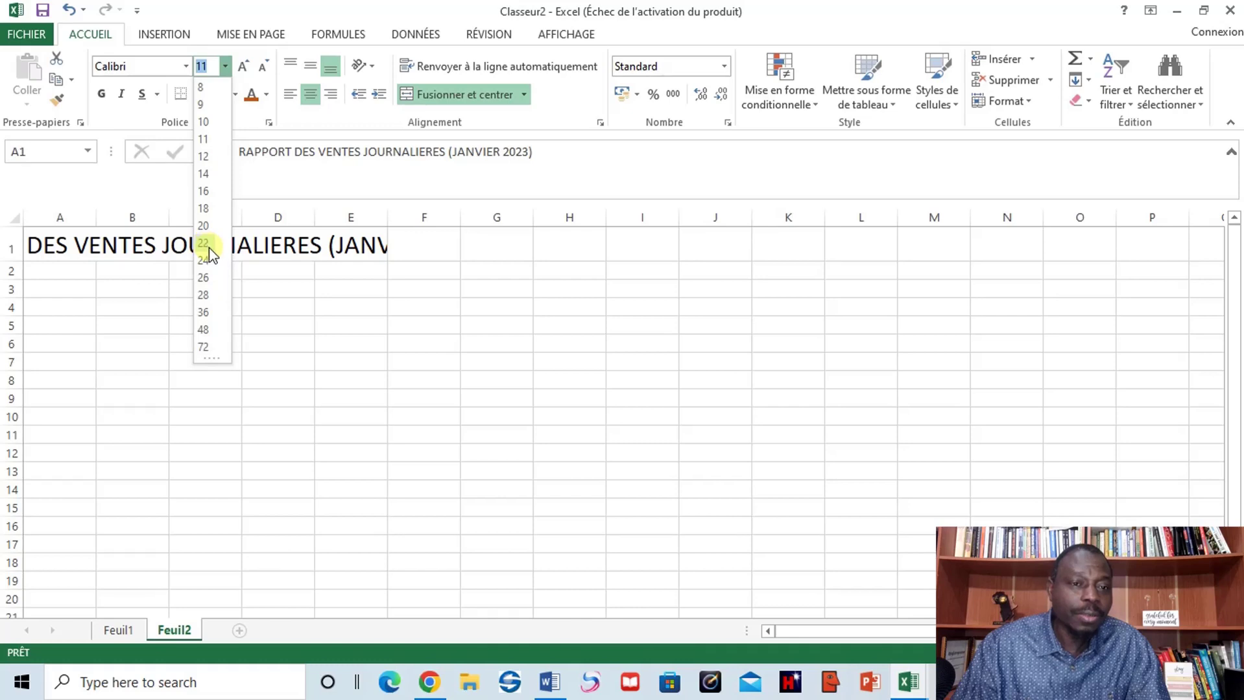
pyautogui.click(203, 260)
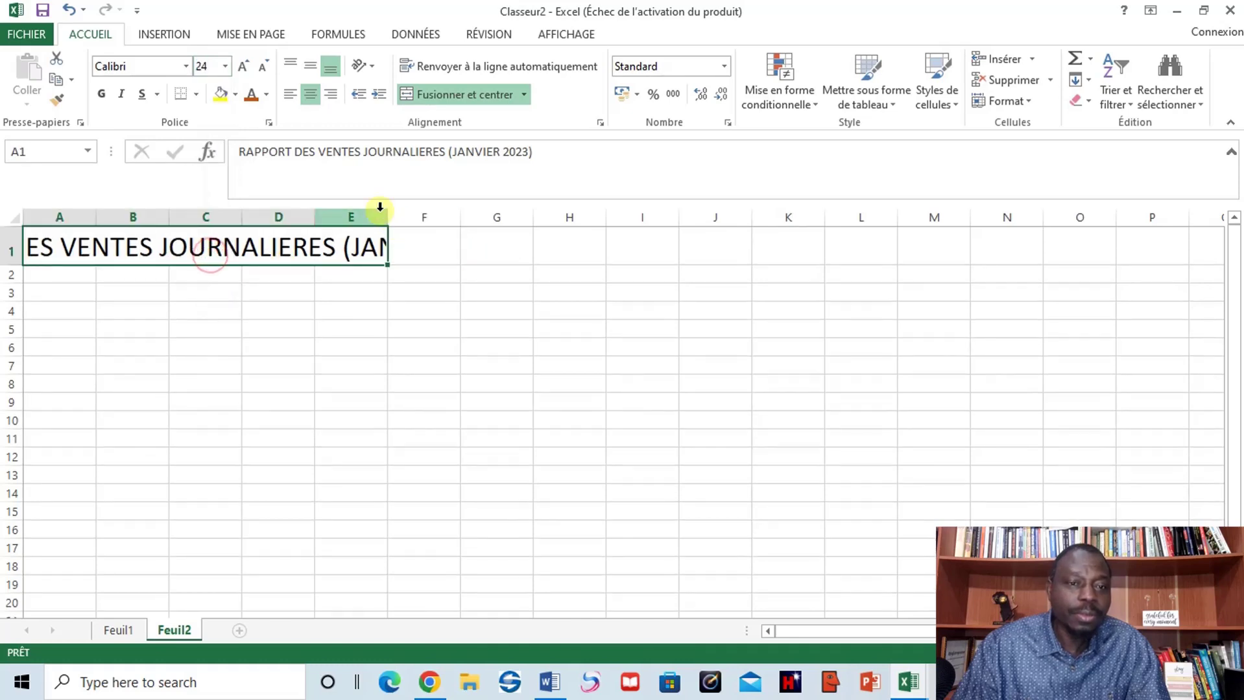
pyautogui.moveTo(390, 216); pyautogui.dragTo(657, 219)
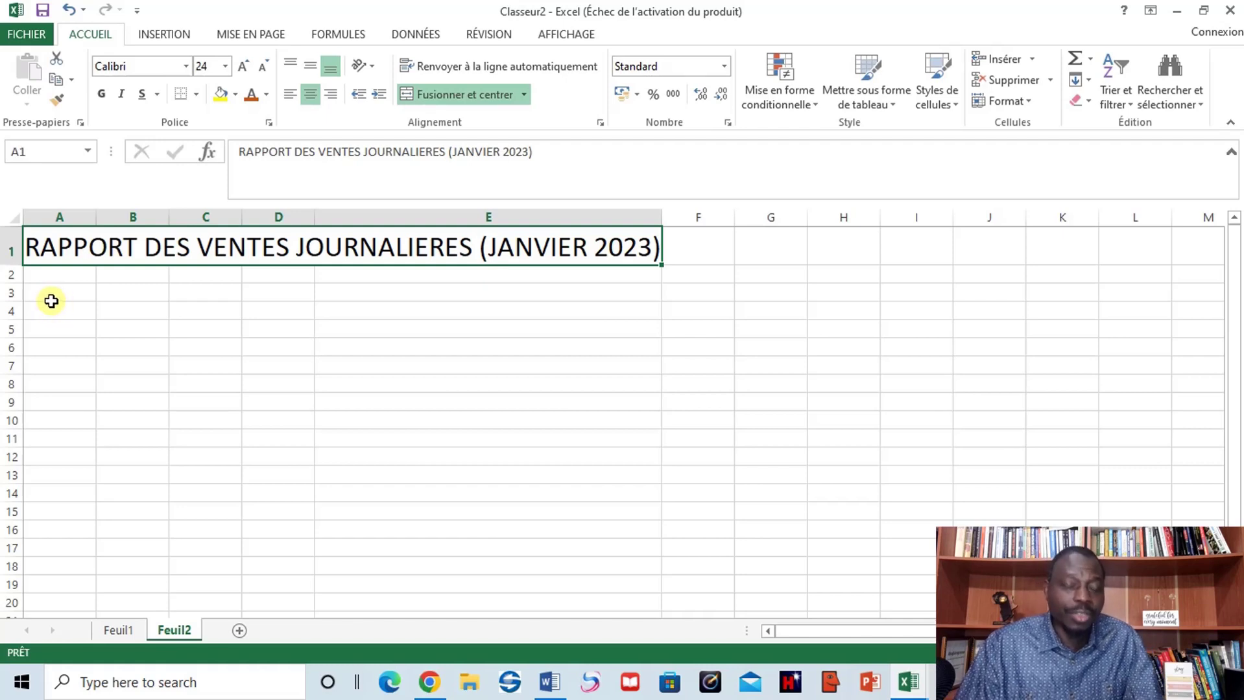
# Enter the header "N*" in cell A3, below the report title
pyautogui.click(48, 297)
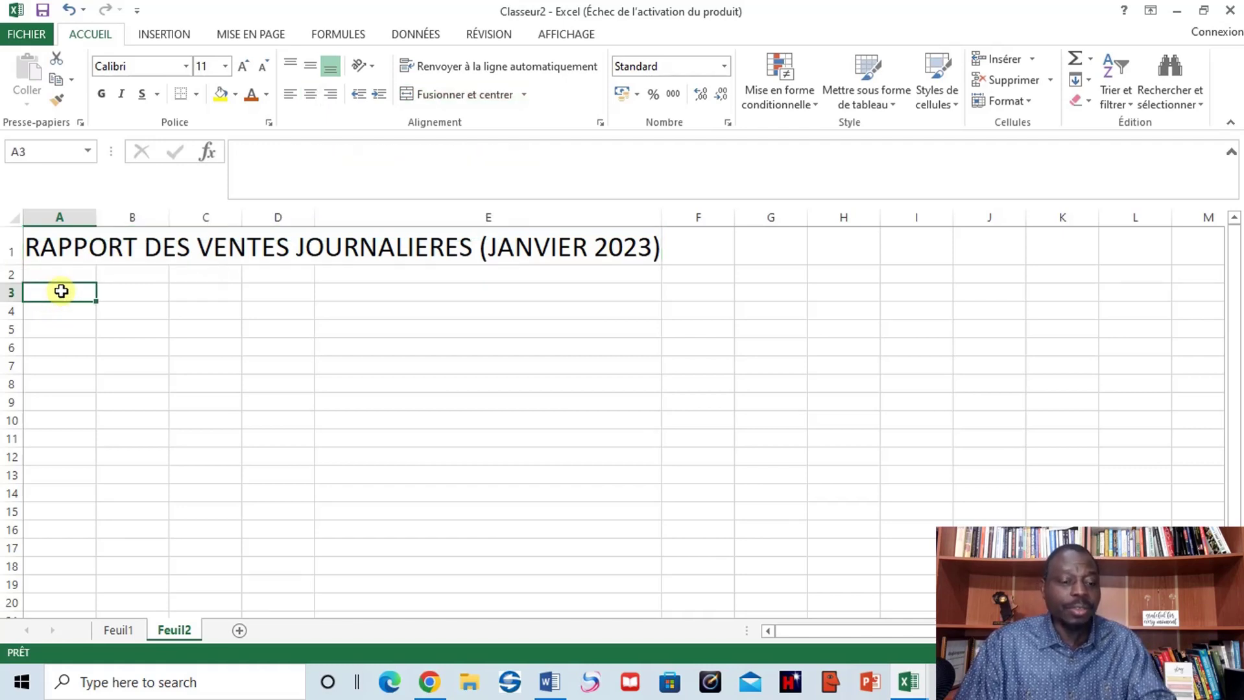
pyautogui.write('N')
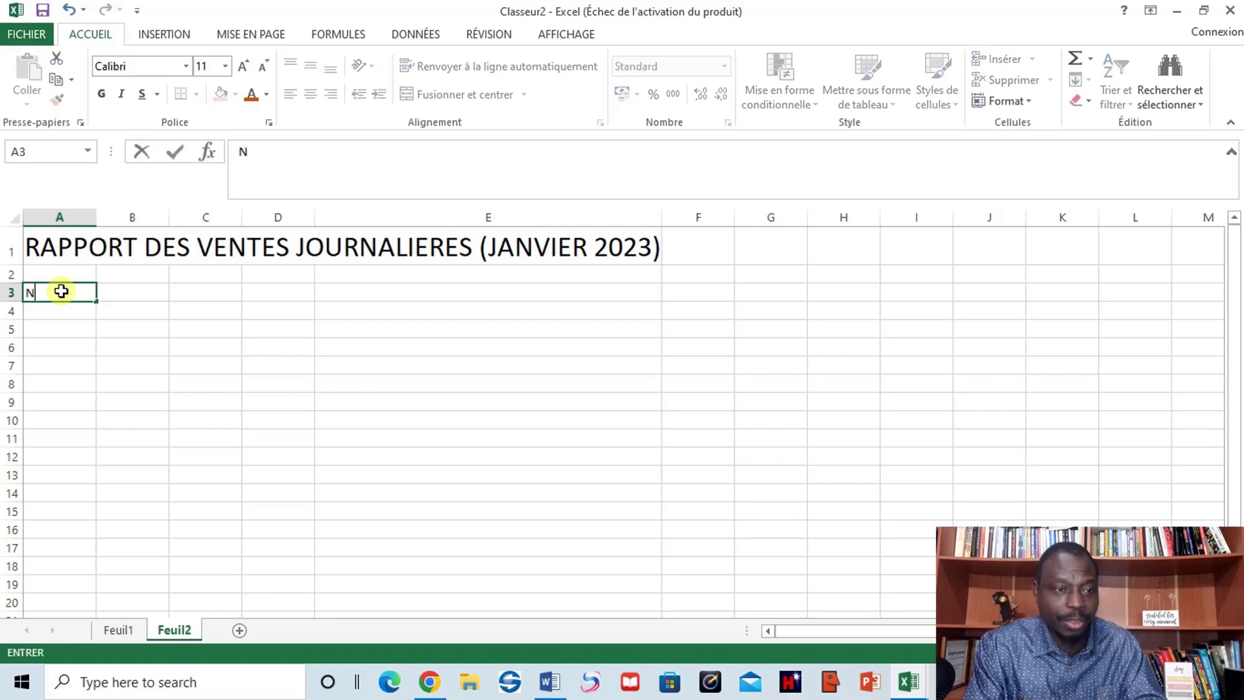
pyautogui.press('capslock')
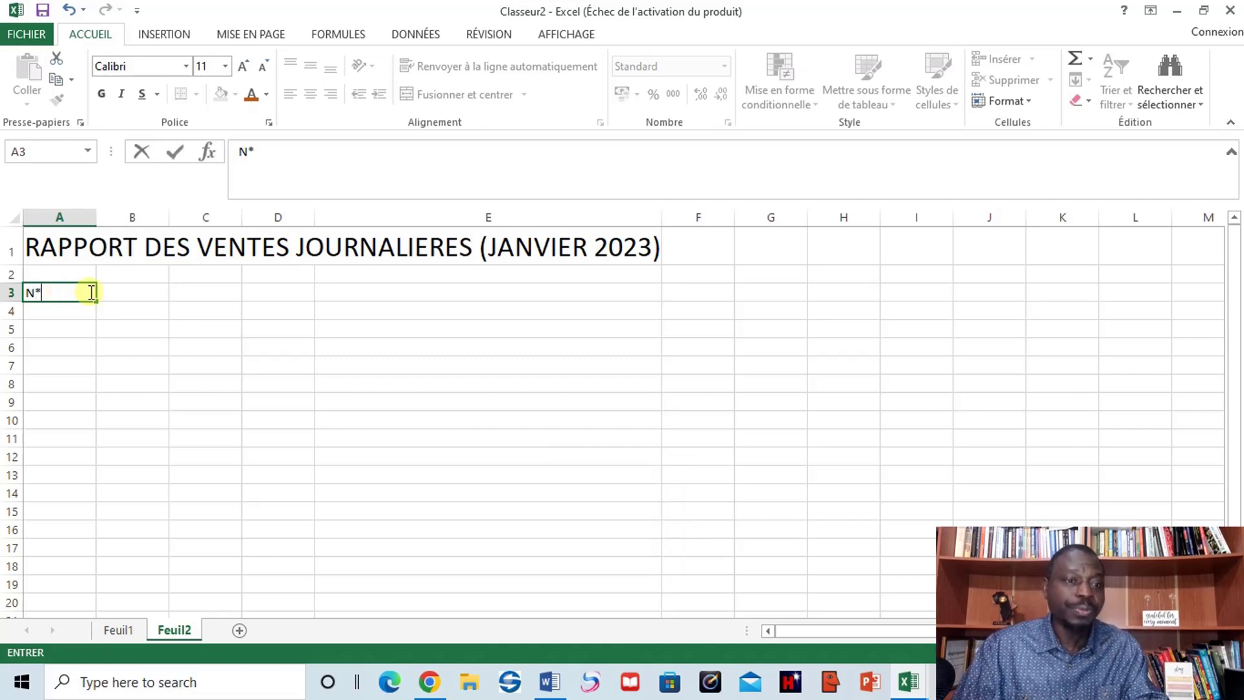
pyautogui.click(127, 293)
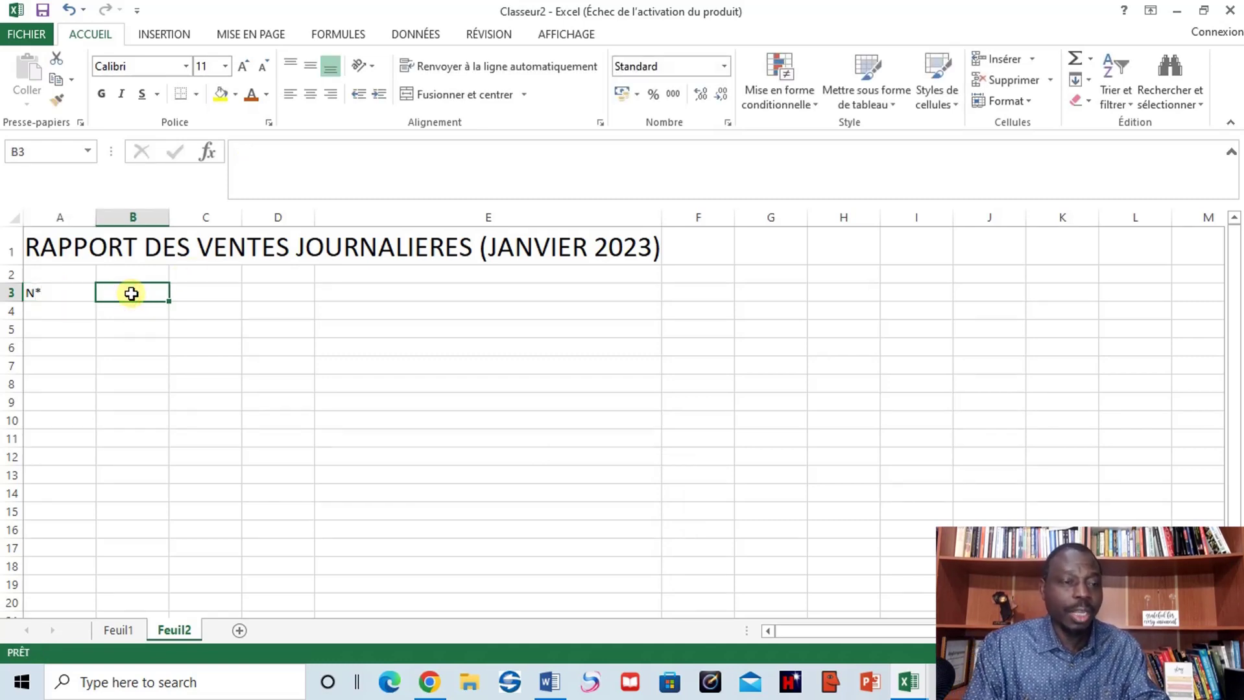
pyautogui.click(49, 287)
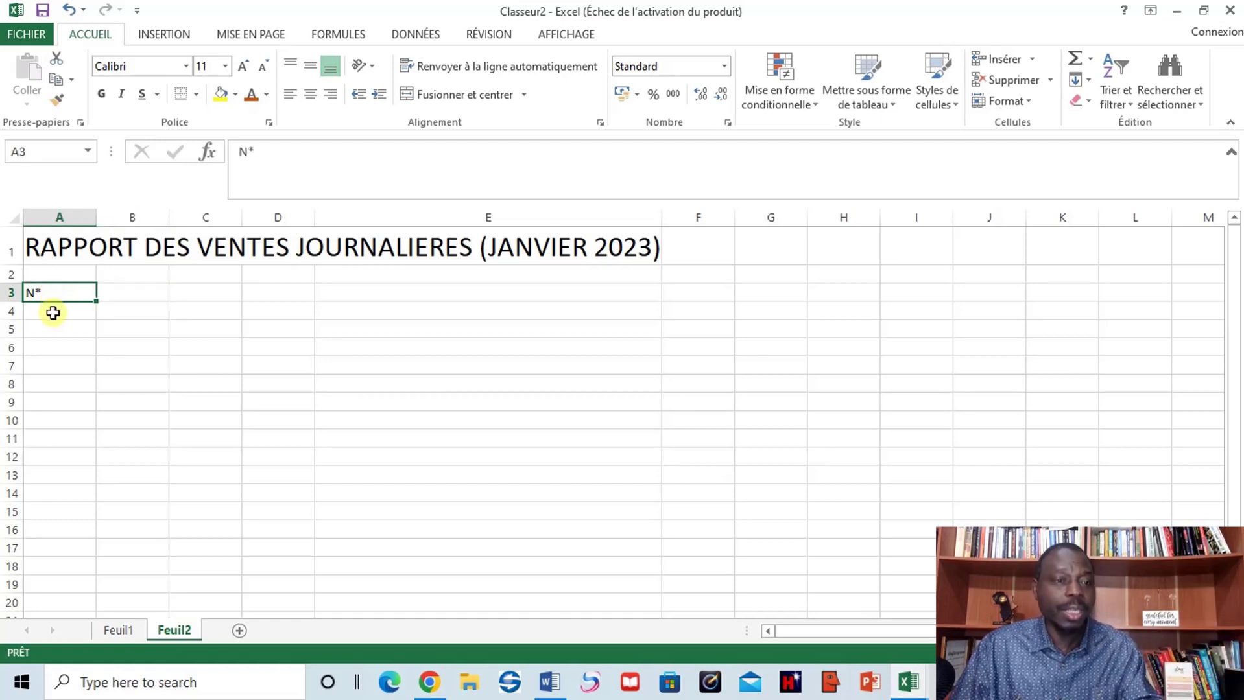
# Enter the header "Date" in cell B3, beside the numbering header
pyautogui.click(118, 289)
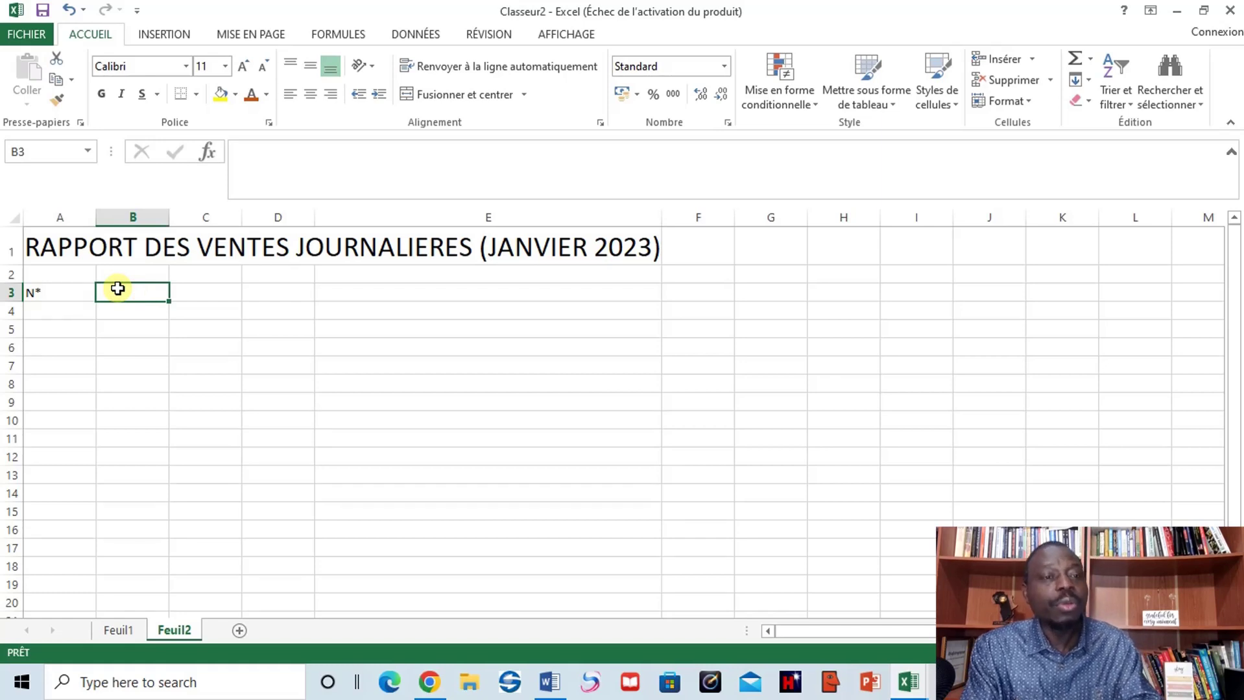
pyautogui.press('capslock')
pyautogui.write('D')
pyautogui.press('capslock')
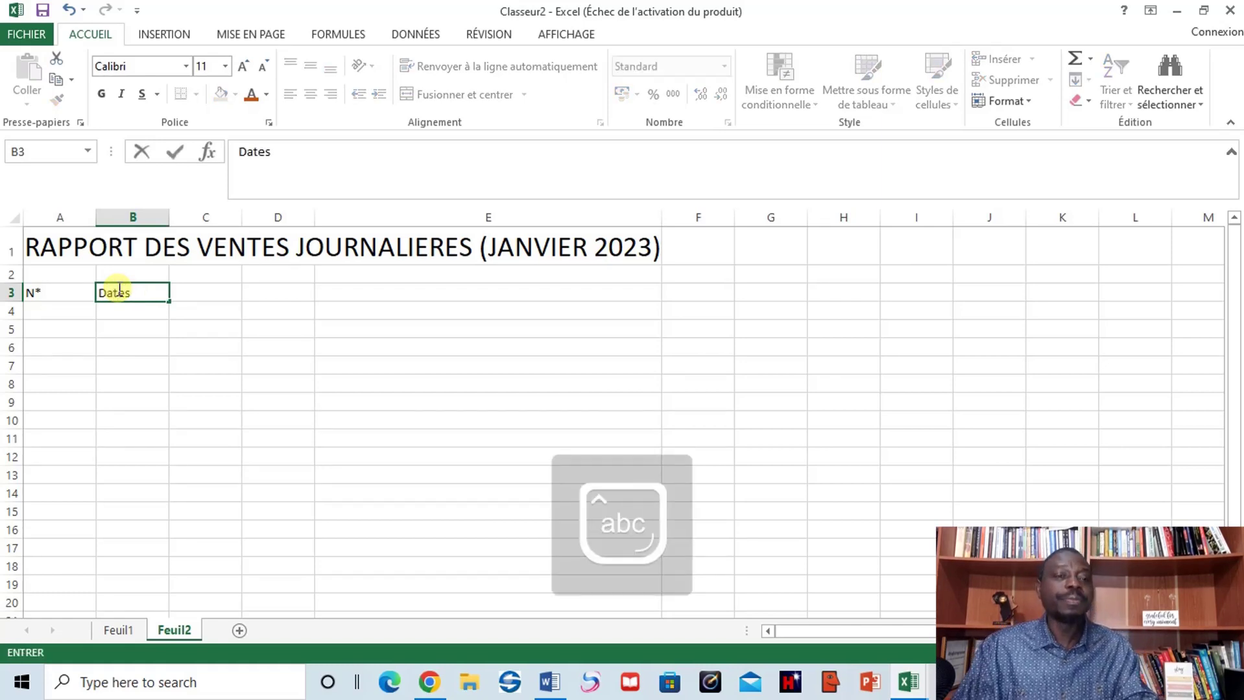
pyautogui.press('BackSpace')
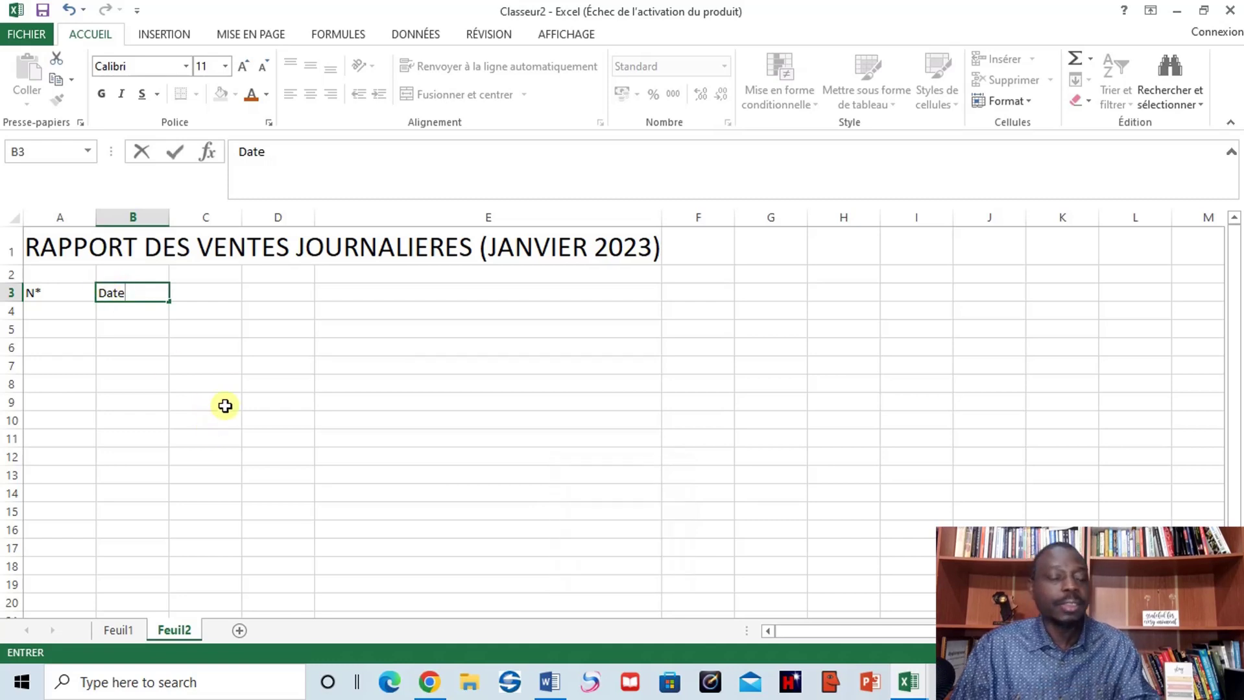
# Enter the header "Nom du Client" in cell C3 and widen column C to fit it
pyautogui.click(197, 295)
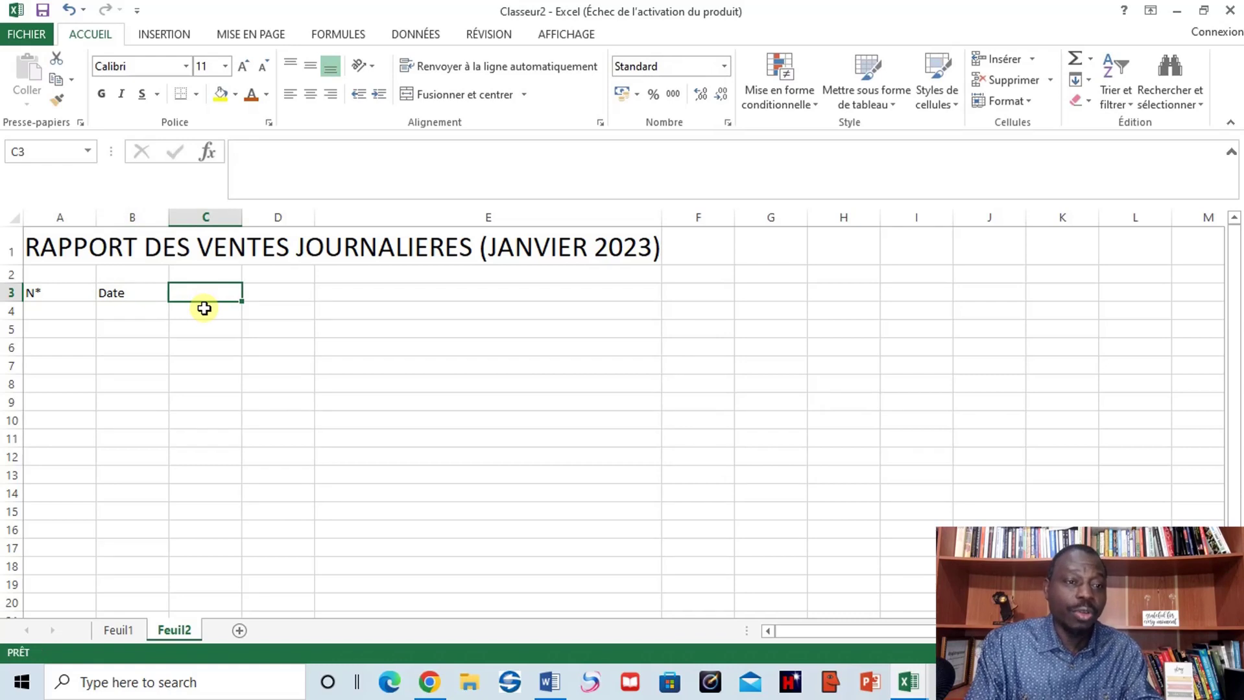
pyautogui.press('capslock')
pyautogui.write('N')
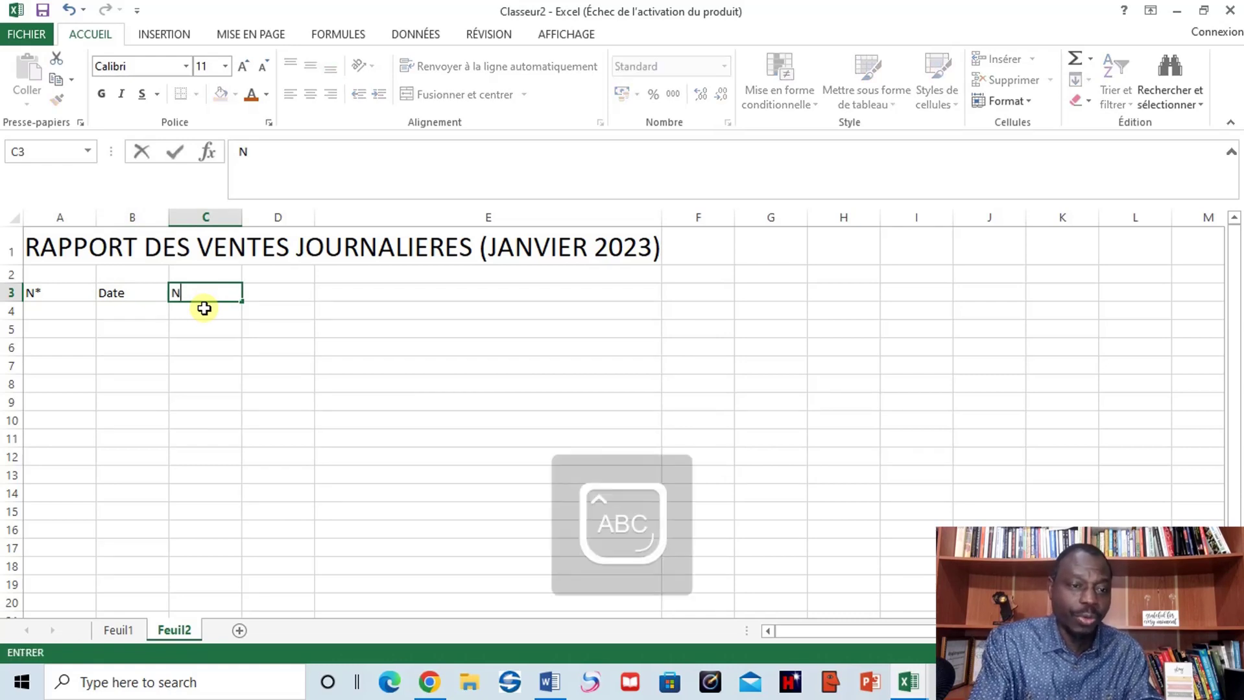
pyautogui.press('capslock')
pyautogui.write('om d')
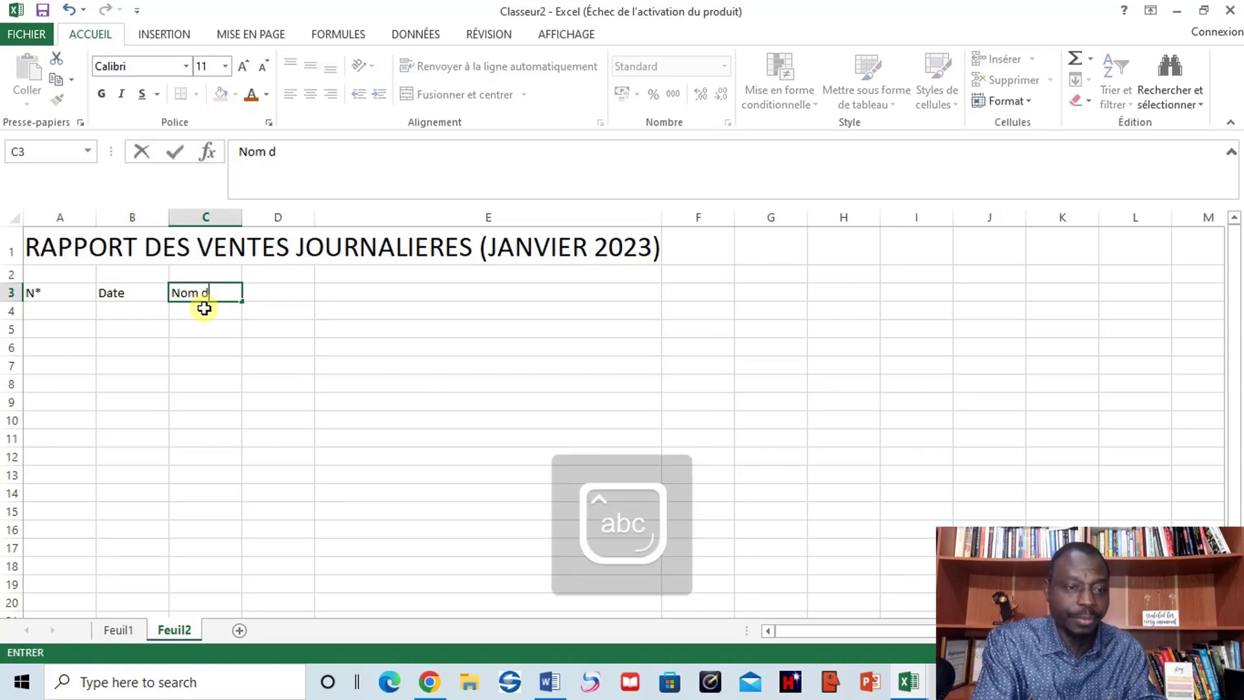
pyautogui.write('u')
pyautogui.press('capslock')
pyautogui.write('C')
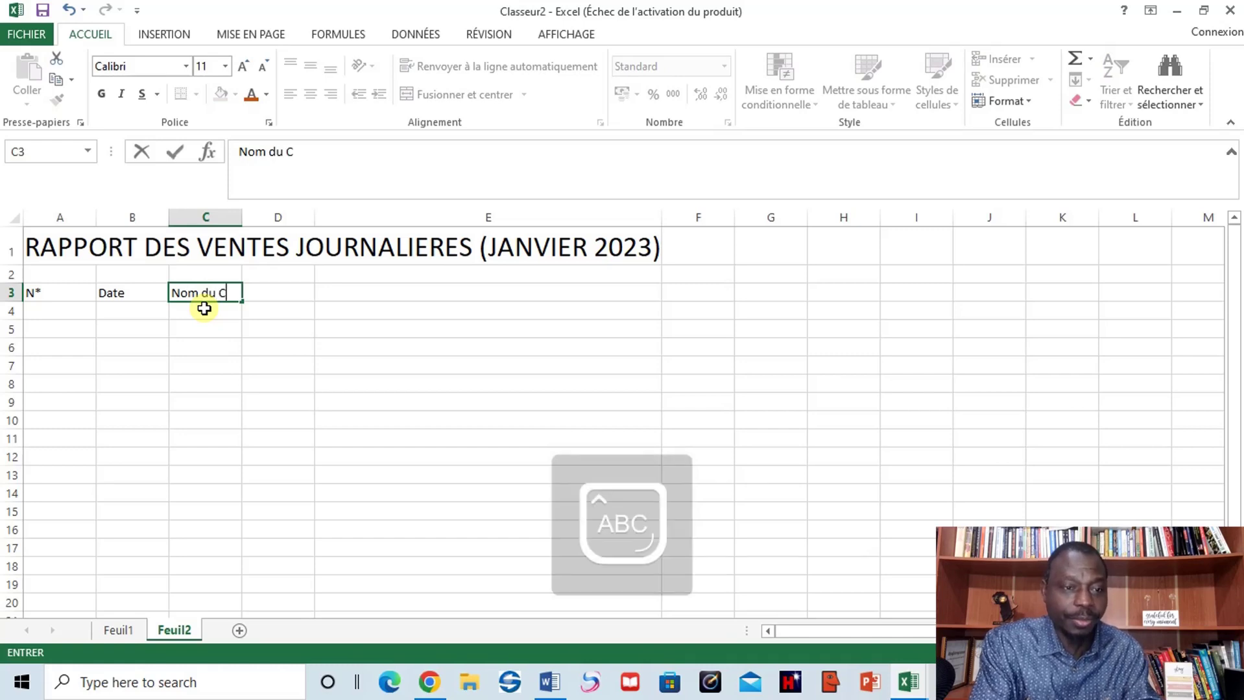
pyautogui.press('capslock')
pyautogui.write('lient')
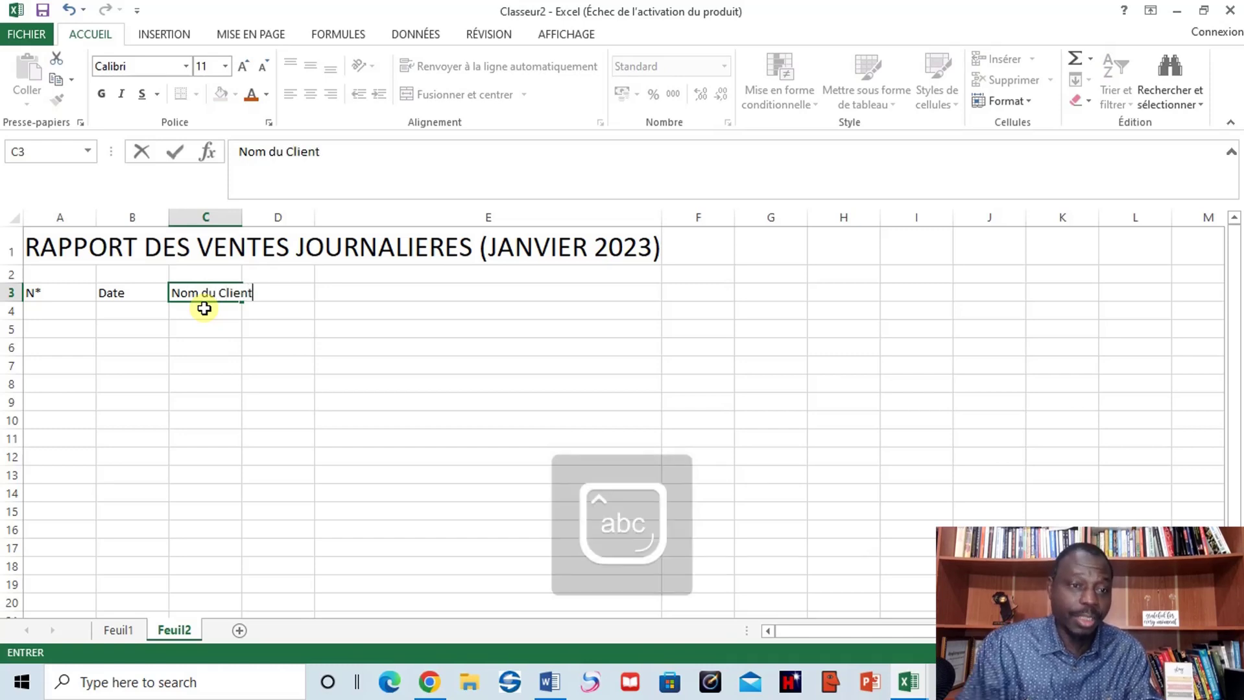
pyautogui.click(474, 327)
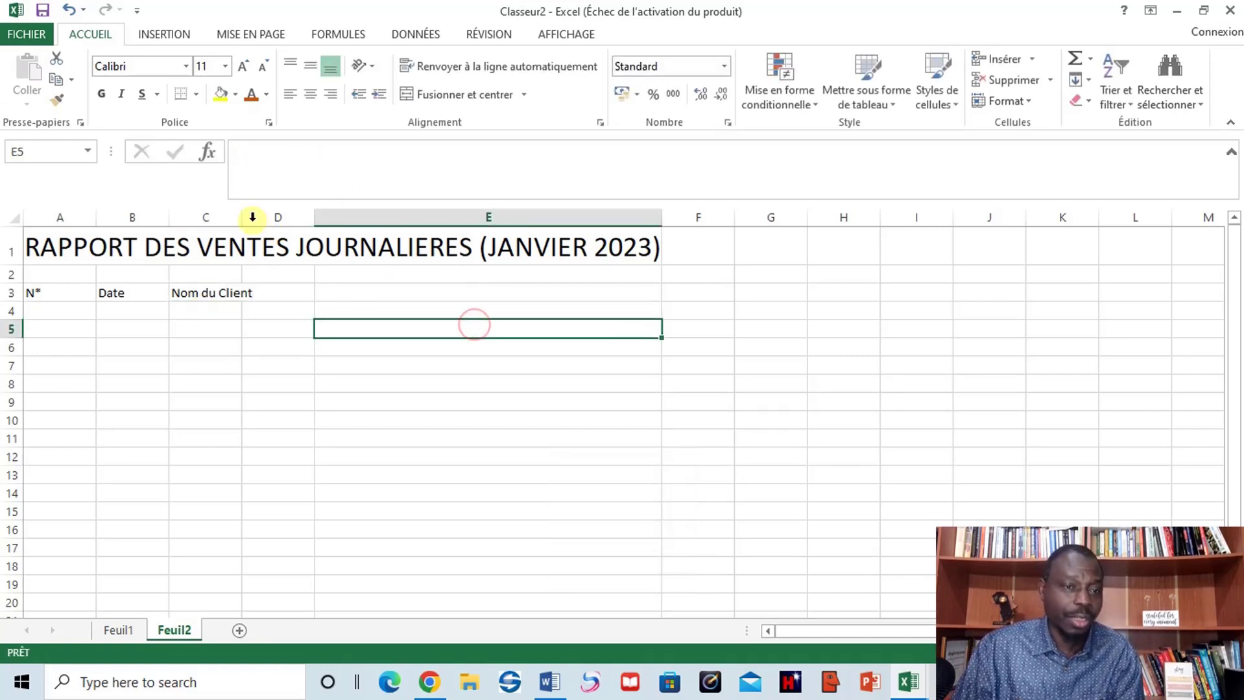
pyautogui.moveTo(245, 218); pyautogui.dragTo(275, 238)
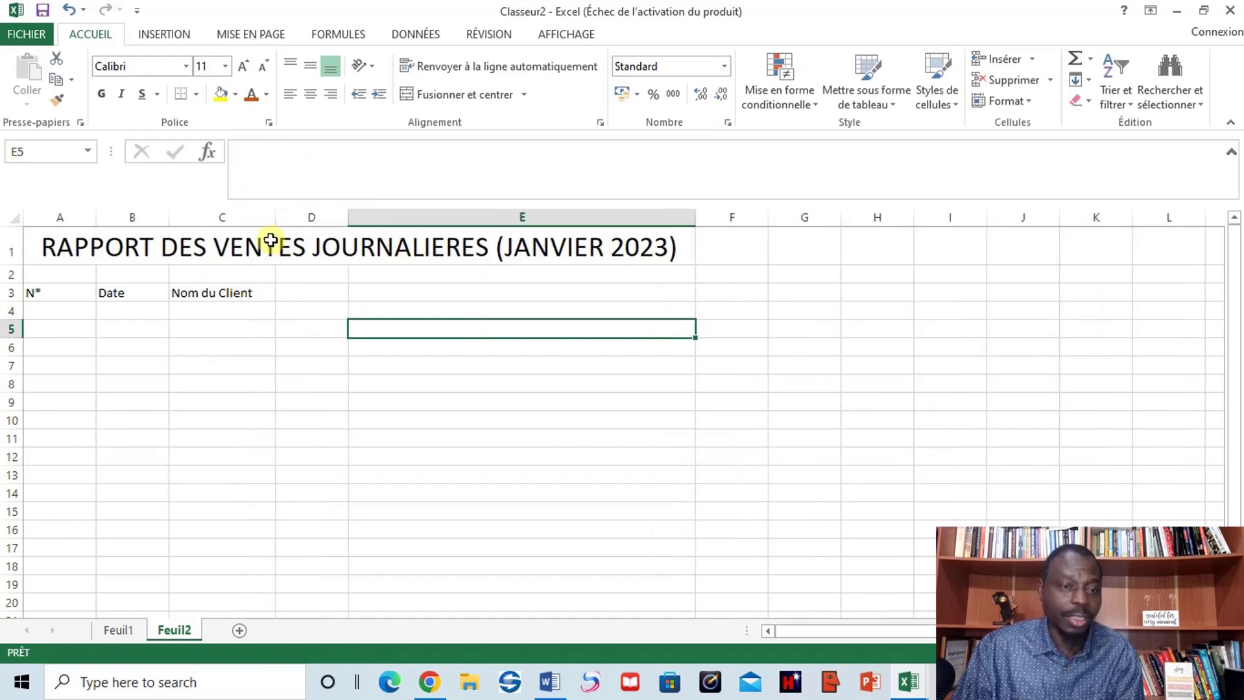
# Enter the header "Telephone" in cell D3, beside the client name header
pyautogui.click(300, 292)
pyautogui.press('capslock')
pyautogui.write('T')
pyautogui.press('capslock')
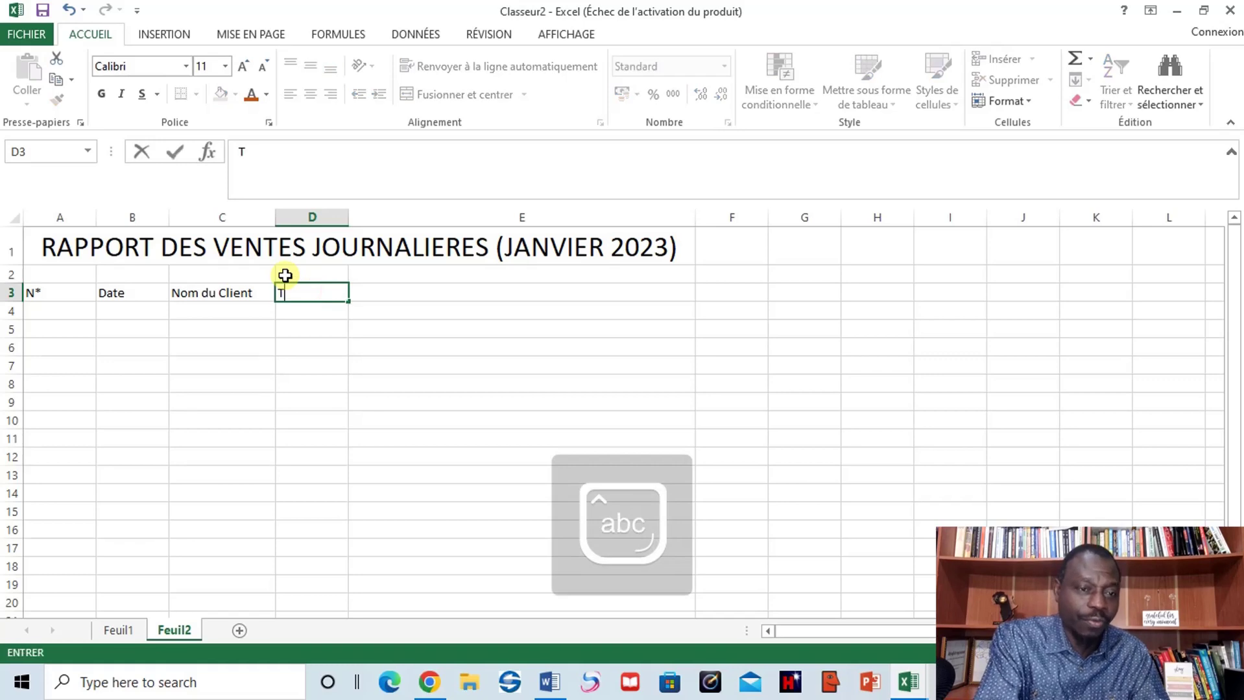
pyautogui.write('elephone')
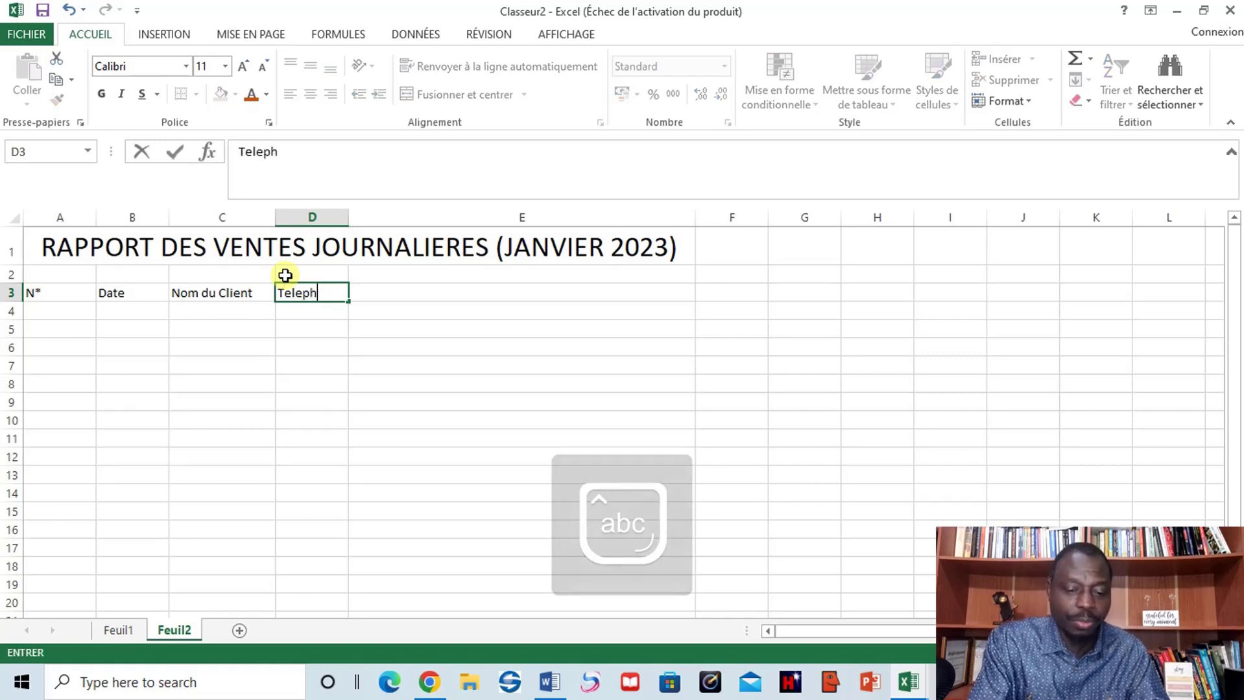
pyautogui.click(472, 364)
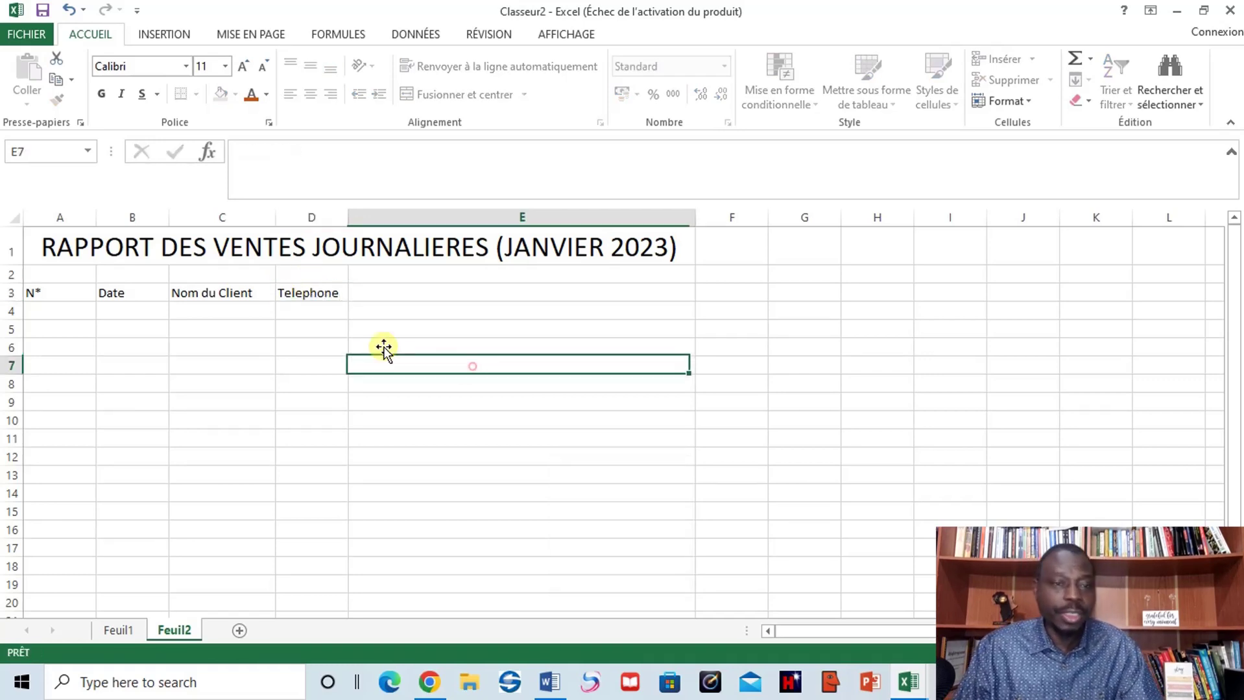
# Enter the header "Description du produit" in cell E3, beside the telephone header
pyautogui.click(403, 290)
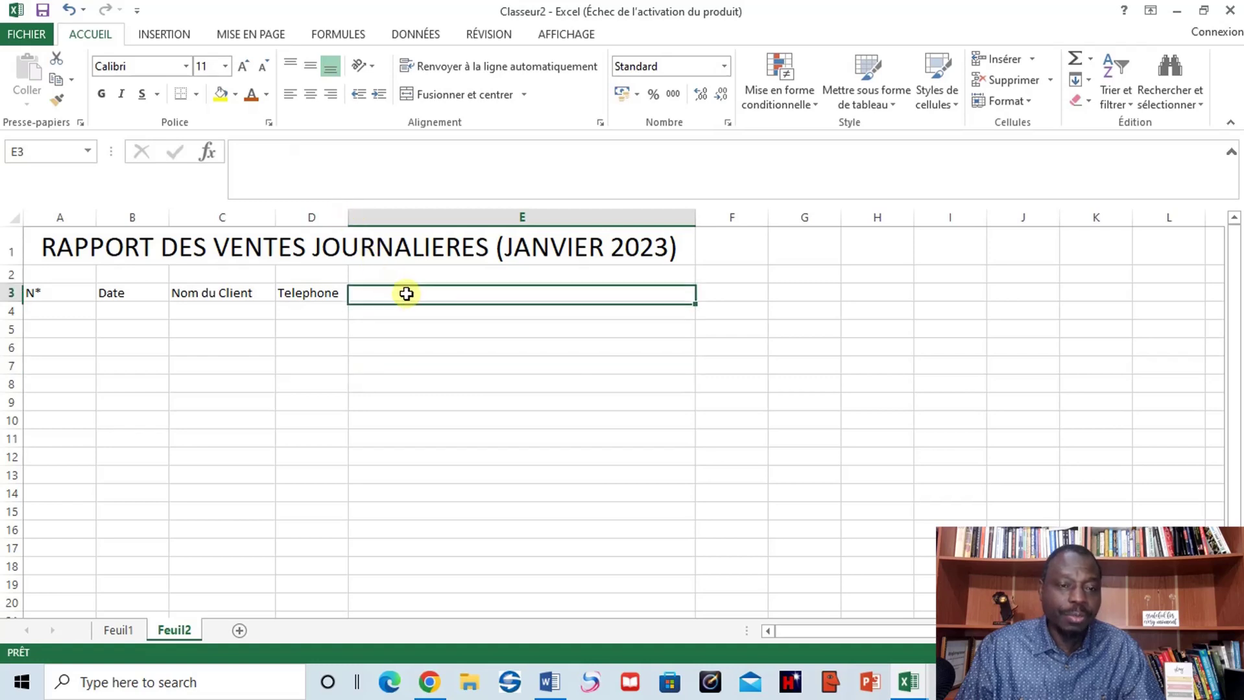
pyautogui.press('capslock')
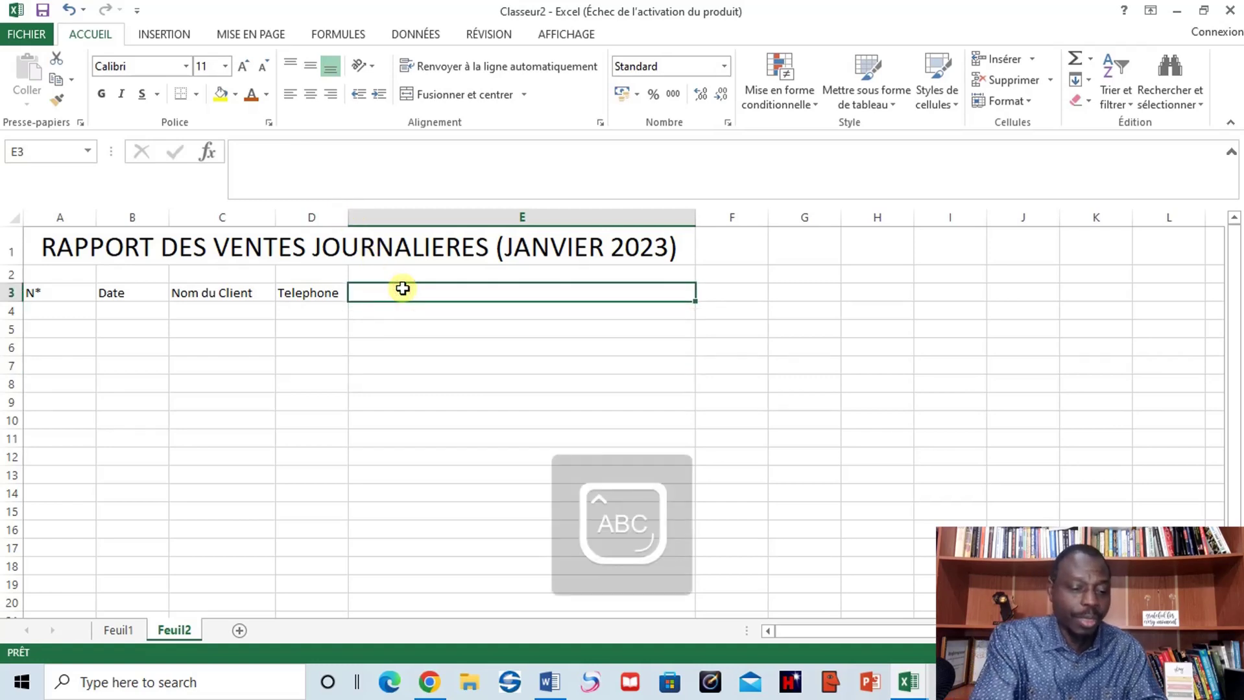
pyautogui.write('D')
pyautogui.press('capslock')
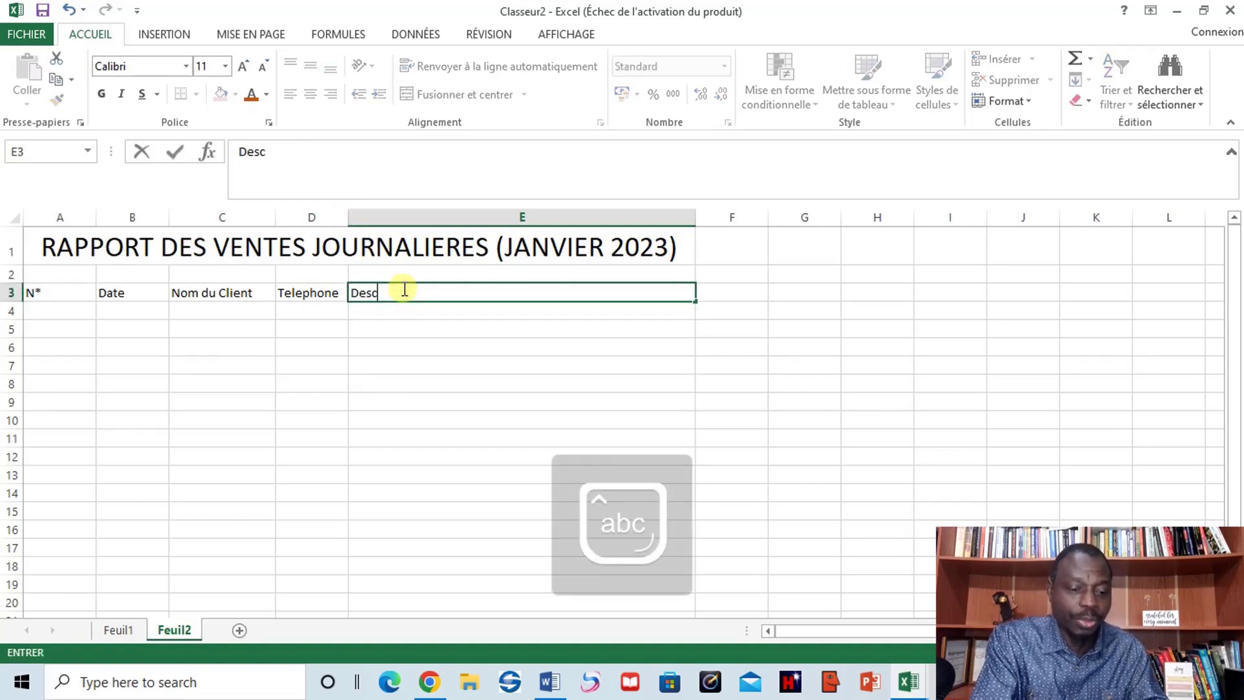
pyautogui.write('escript')
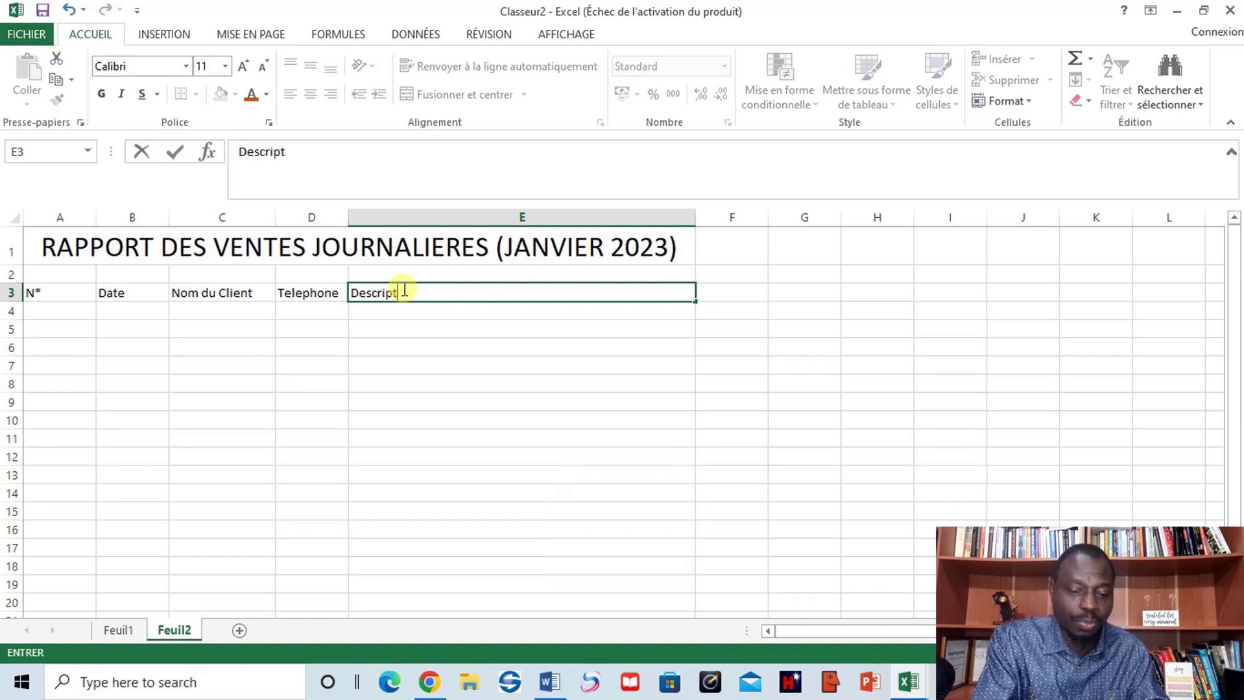
pyautogui.write('ion du ')
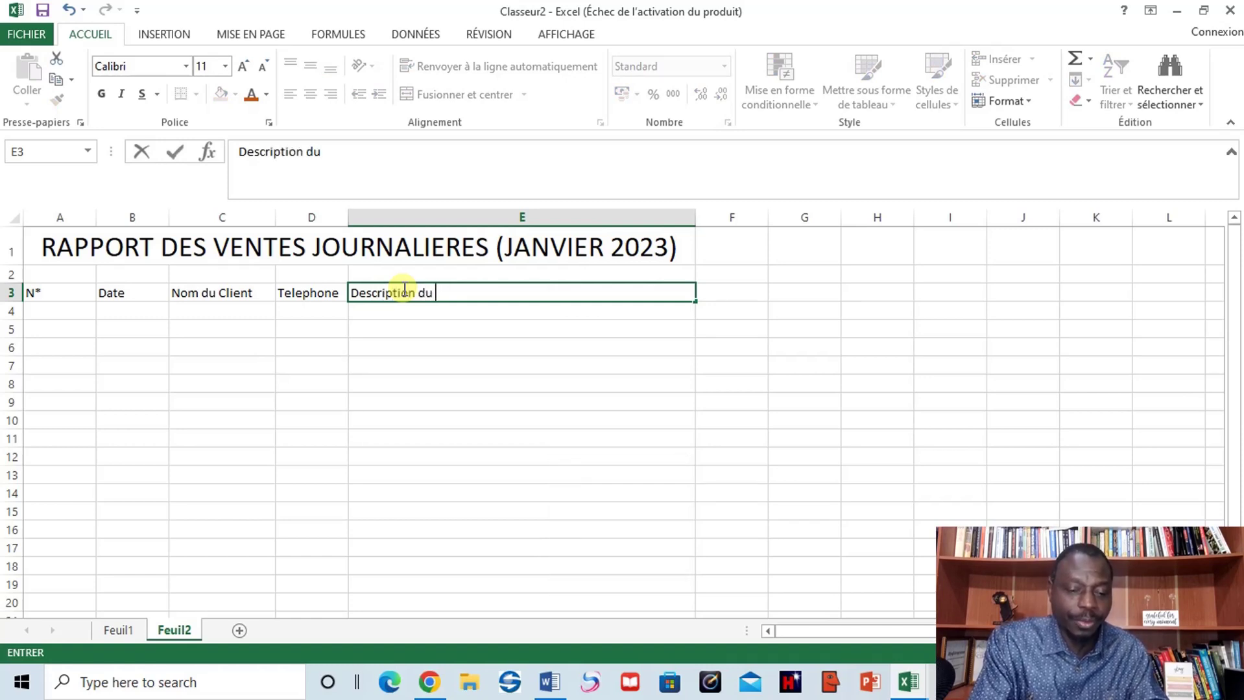
pyautogui.write('pro')
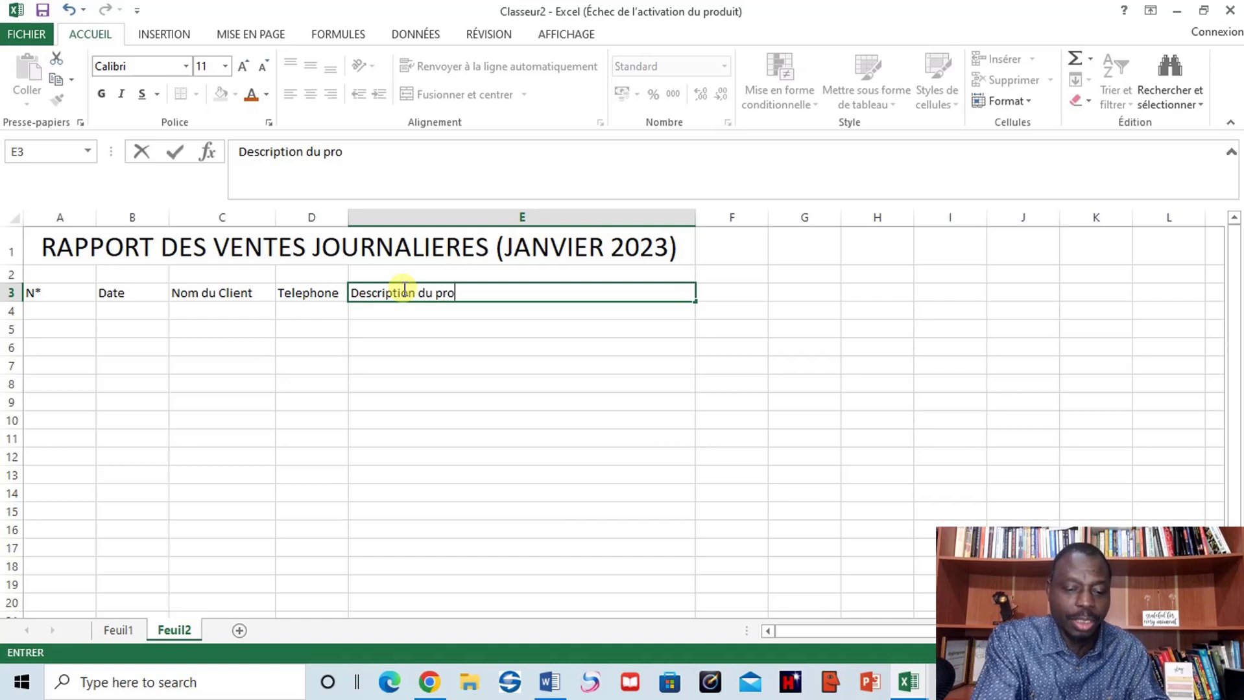
pyautogui.write('duit')
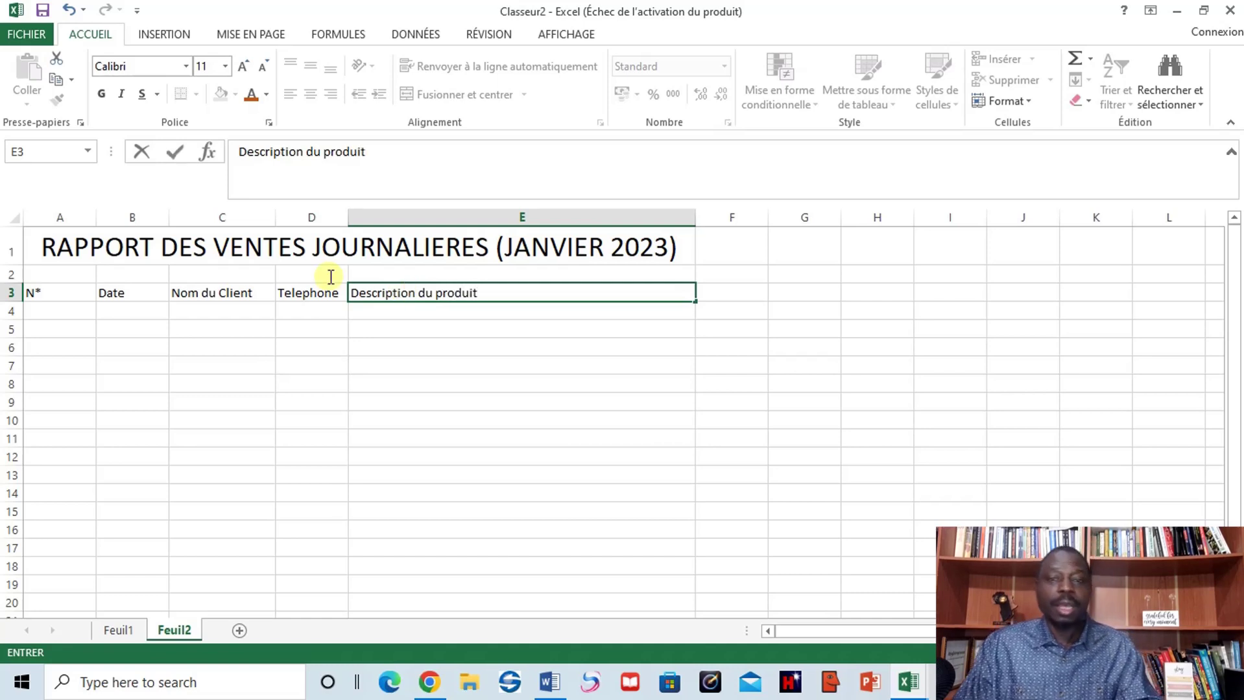
# Enter the header "Code" in cell F3, beside the product description header
pyautogui.click(721, 291)
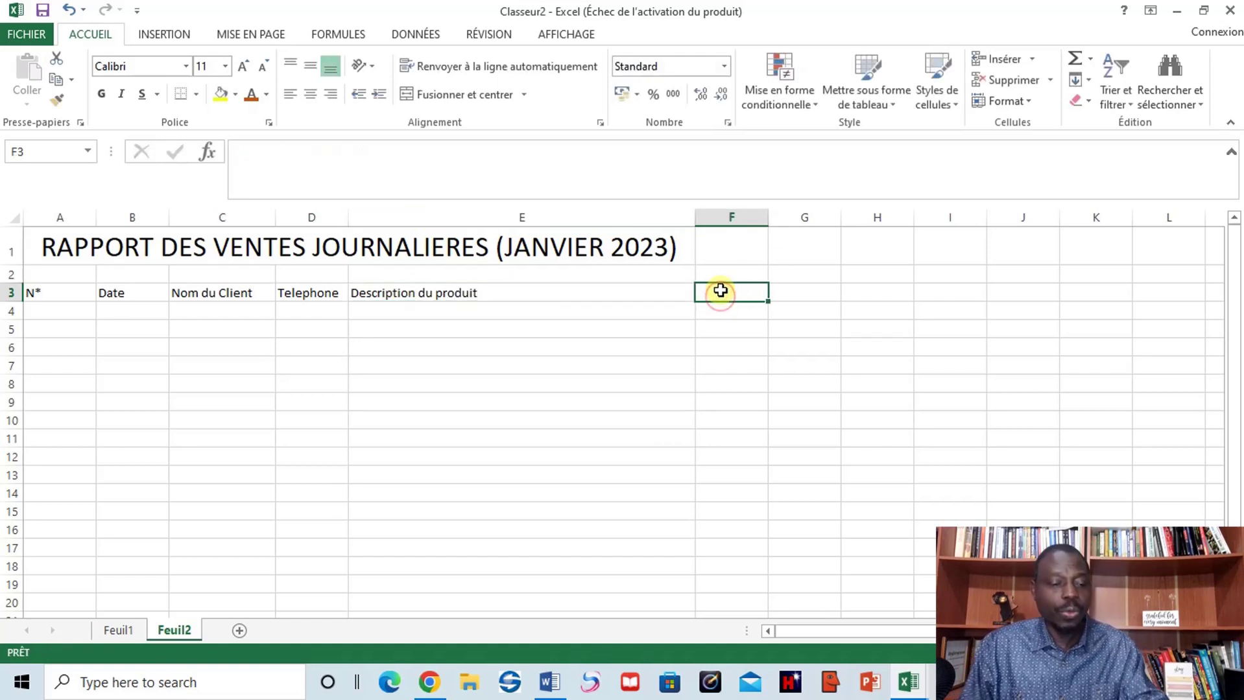
pyautogui.press('capslock')
pyautogui.write('C')
pyautogui.press('capslock')
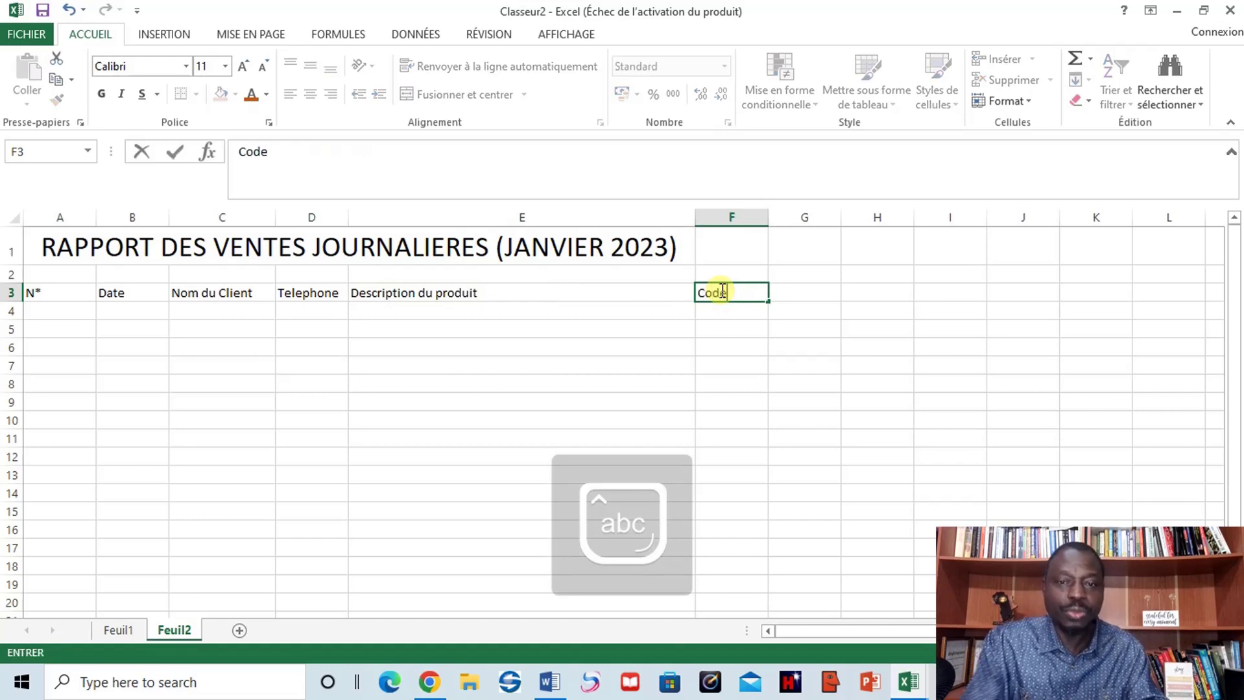
pyautogui.write('ode')
# Enter the header "Prix Unitaire" in cell G3 and widen column G slightly to fit it
pyautogui.click(783, 293)
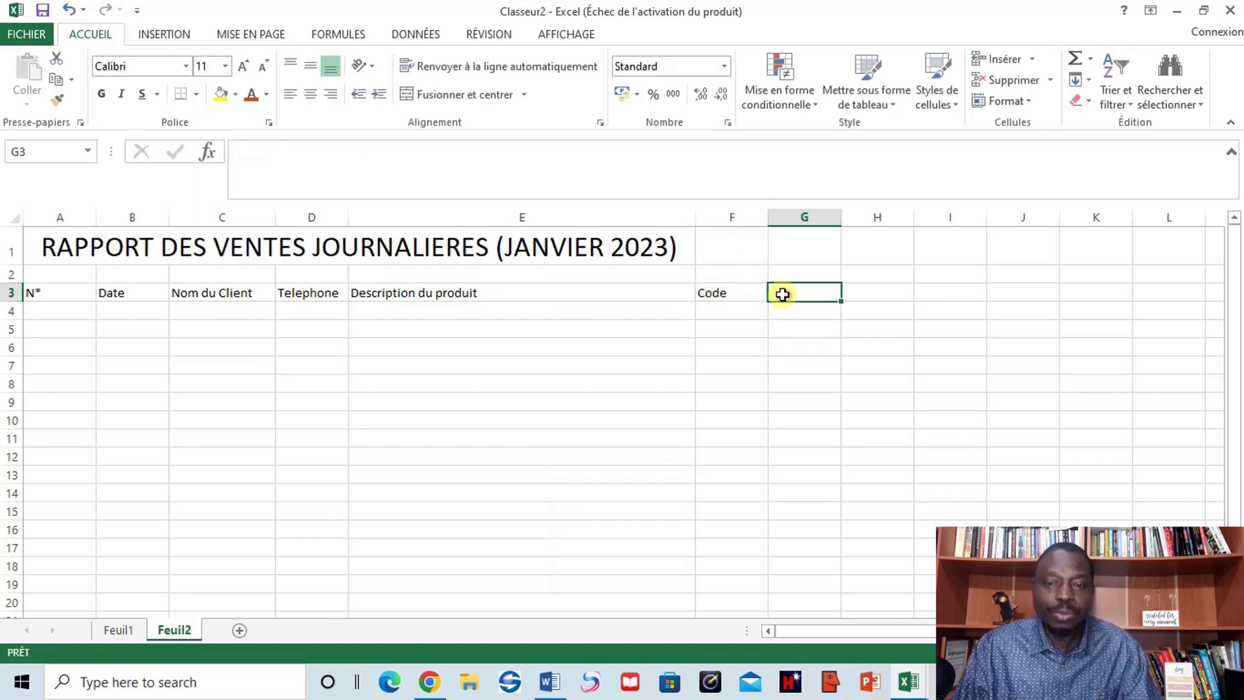
pyautogui.press('capslock')
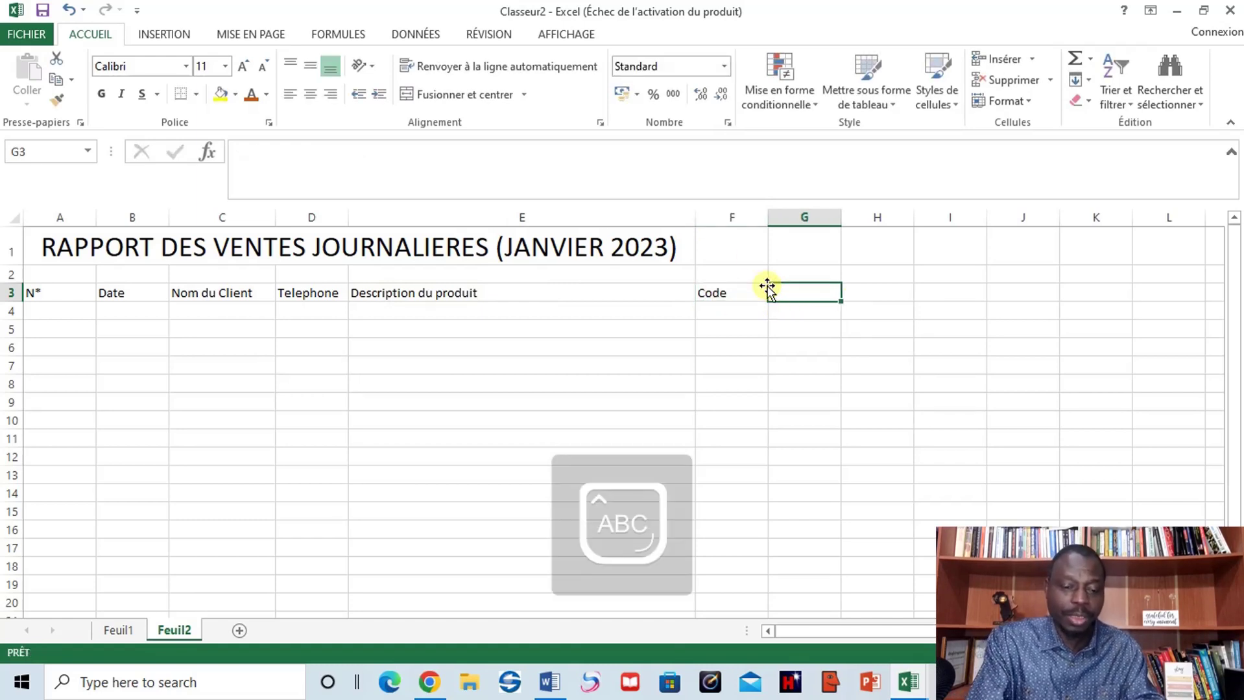
pyautogui.write('P')
pyautogui.press('capslock')
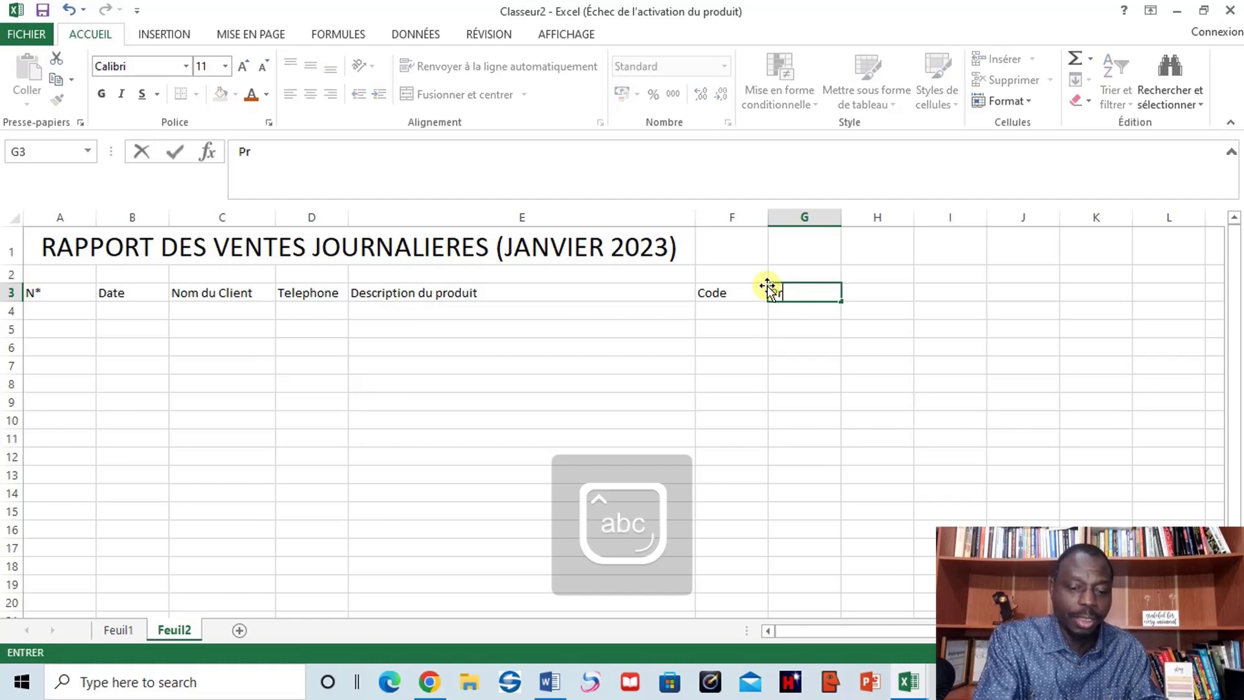
pyautogui.write('rix')
pyautogui.press('capslock')
pyautogui.write('U')
pyautogui.press('capslock')
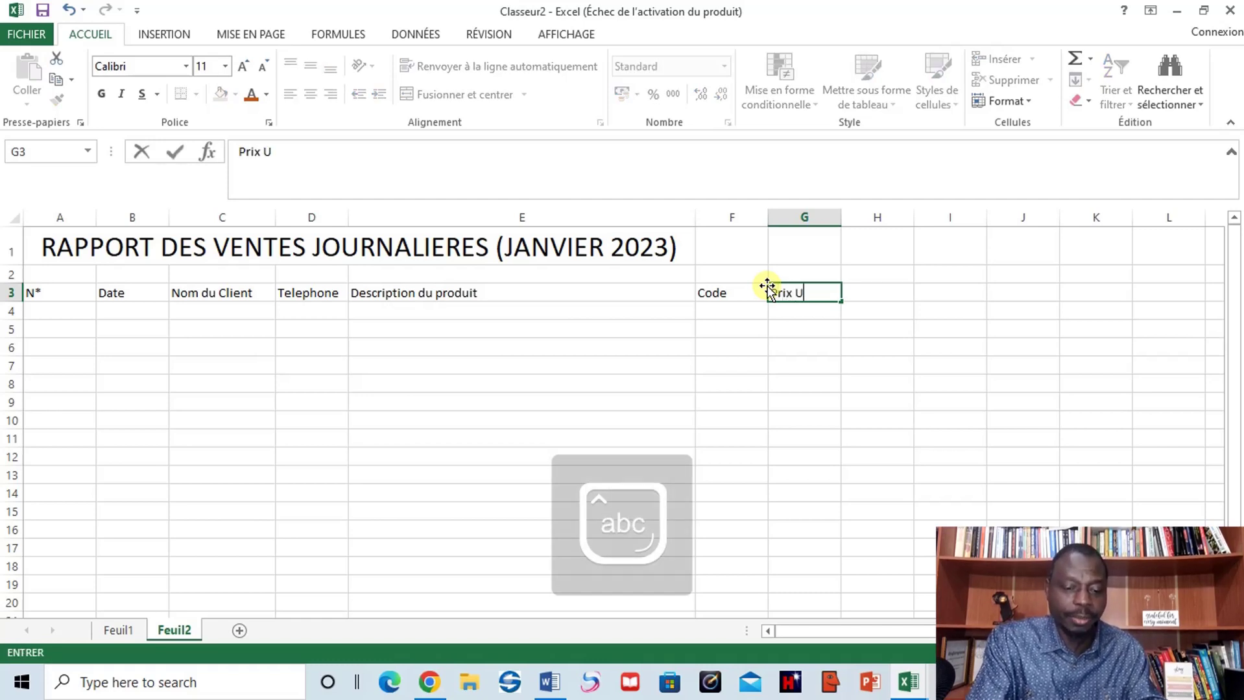
pyautogui.write('nita')
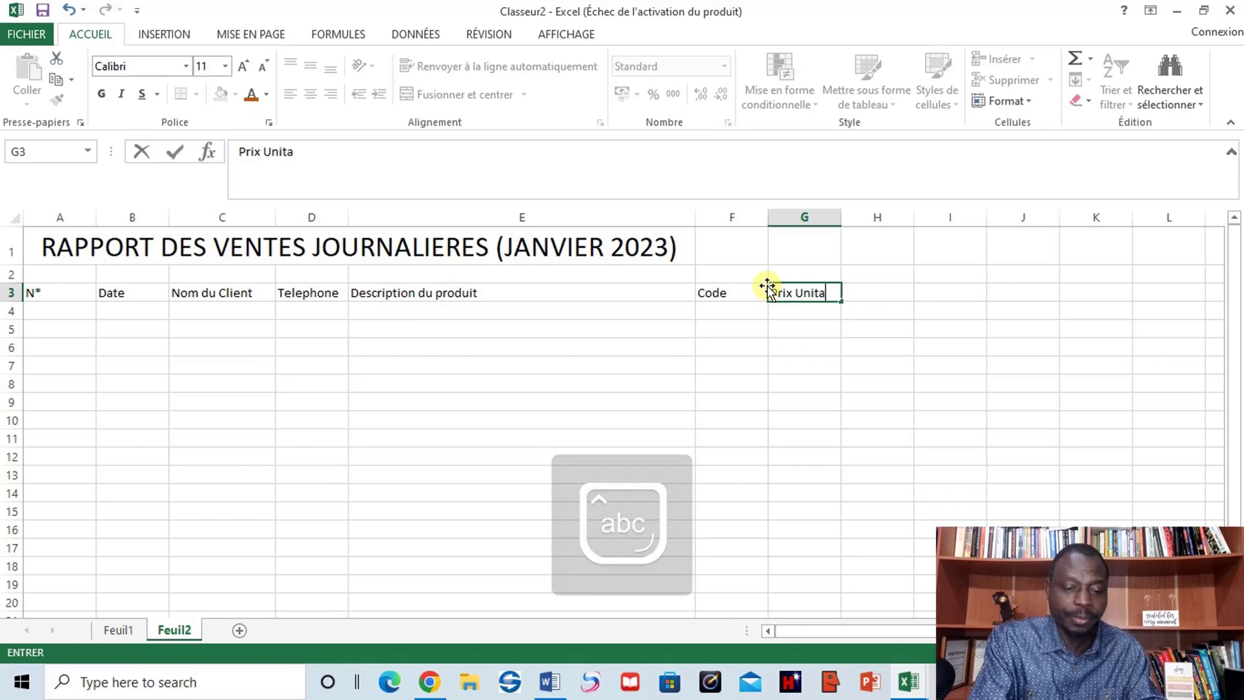
pyautogui.write('ire')
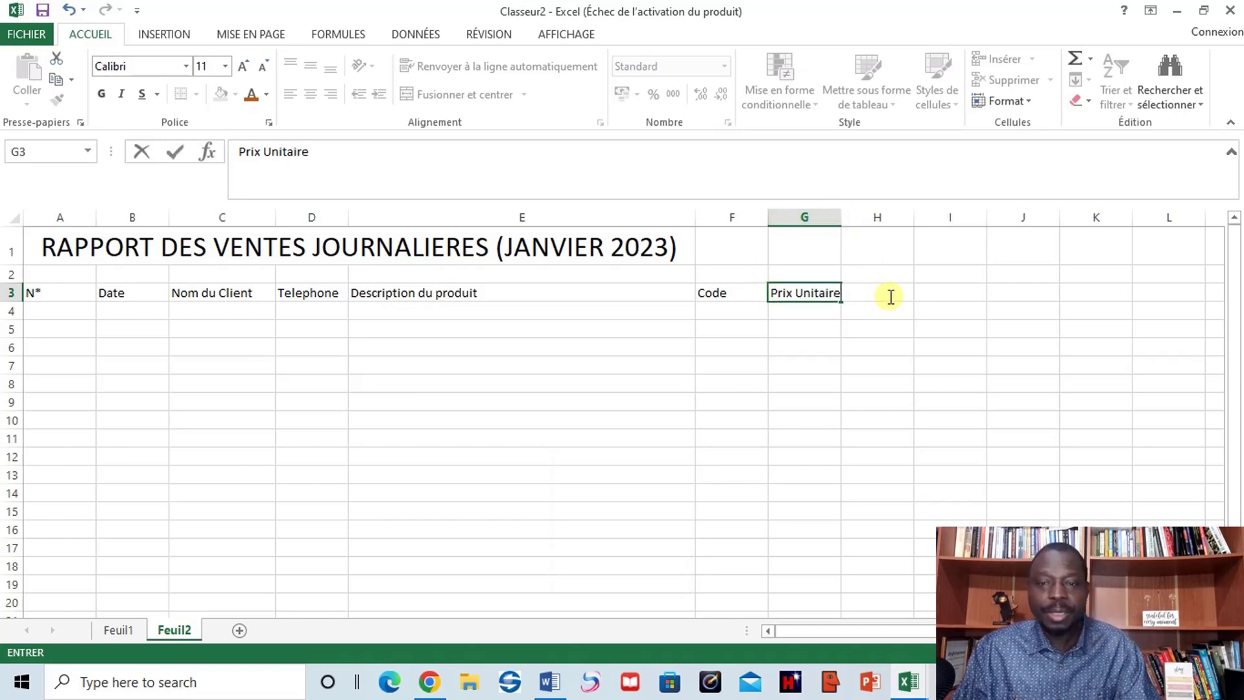
pyautogui.press('F2')
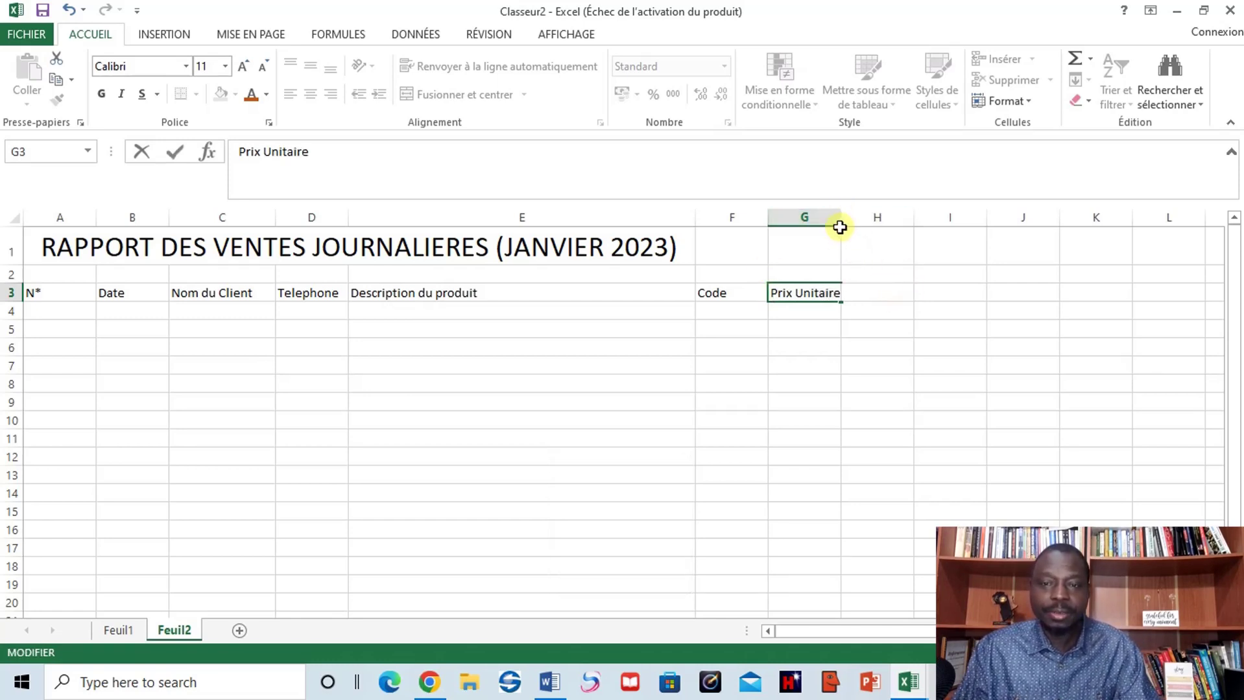
pyautogui.click(874, 265)
pyautogui.moveTo(840, 222); pyautogui.dragTo(849, 222)
# Enter the header "Quantite" in cell H3, beside the unit price header
pyautogui.click(866, 292)
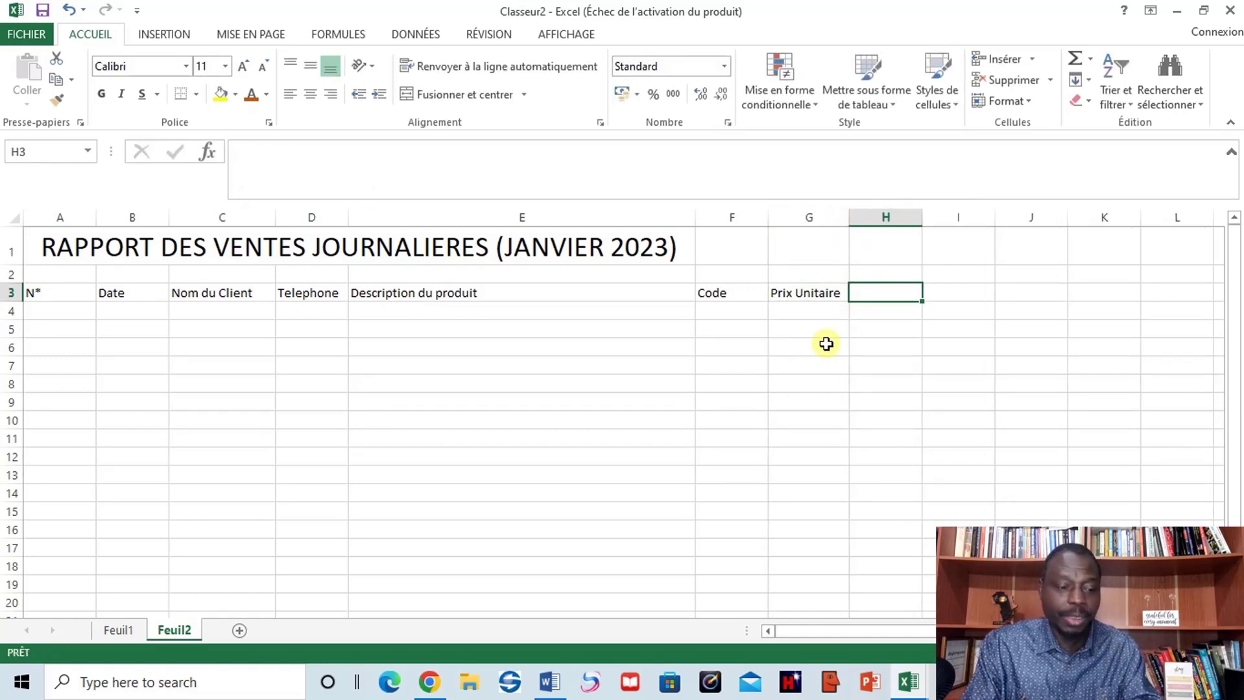
pyautogui.press('capslock')
pyautogui.write('Q')
pyautogui.press('capslock')
pyautogui.write('u')
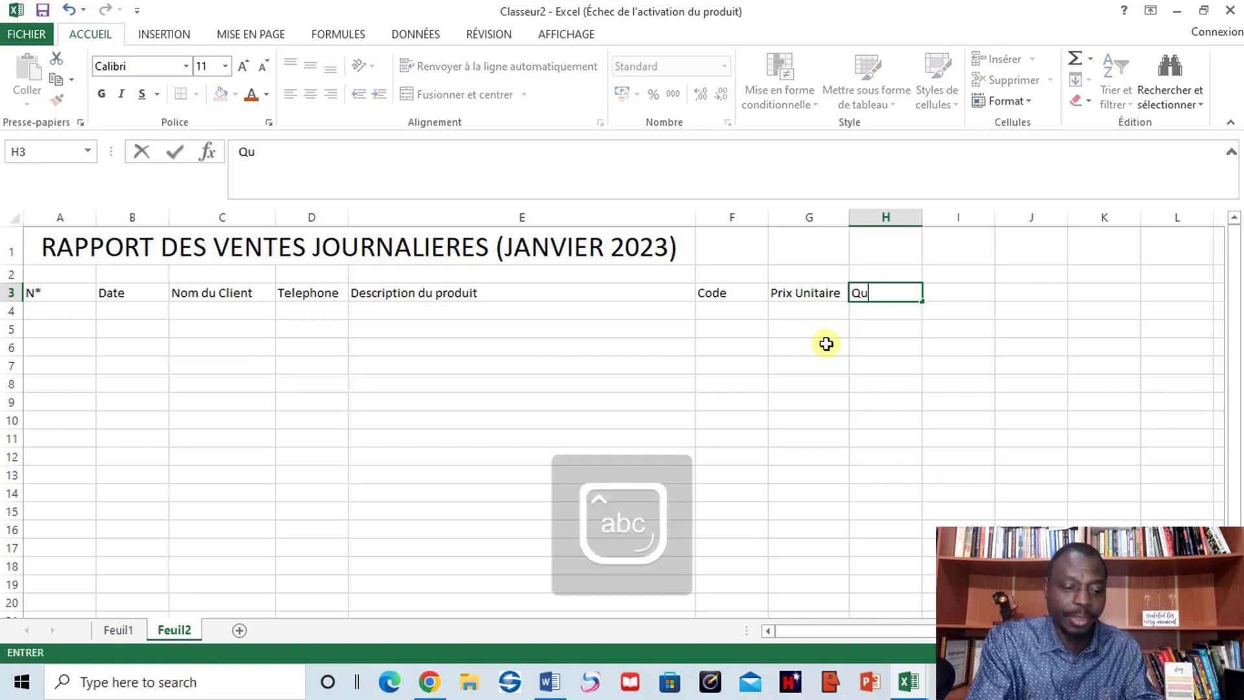
pyautogui.write('antite')
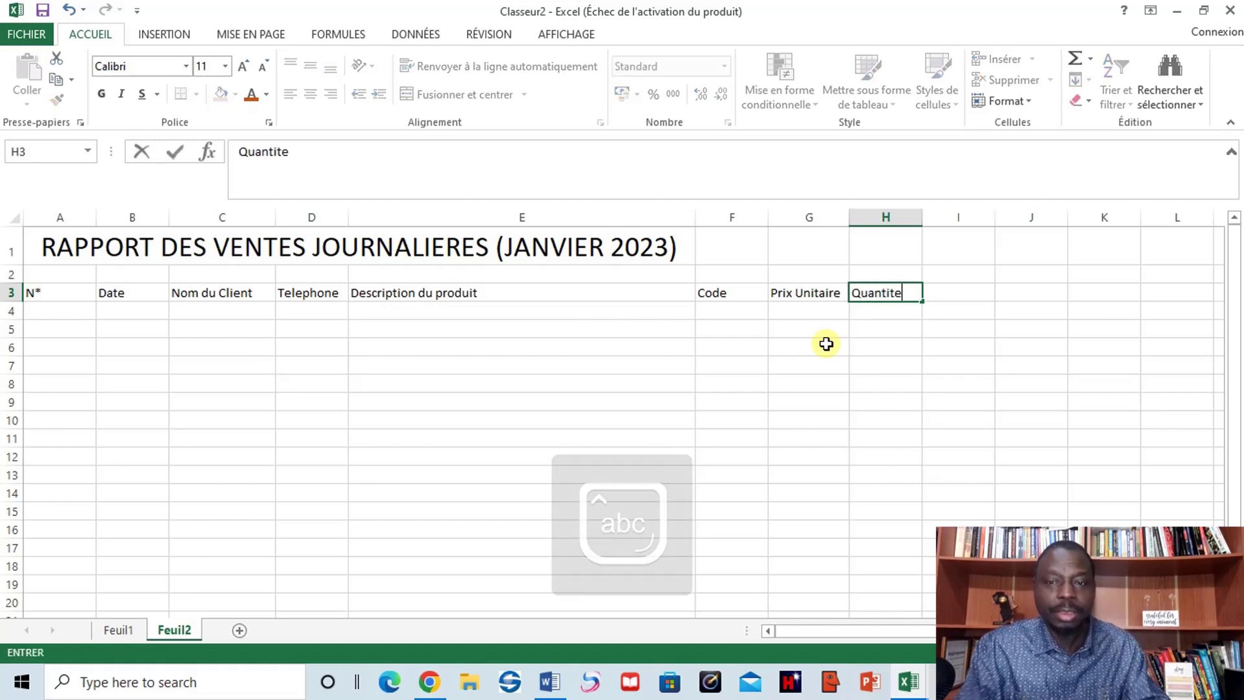
pyautogui.click(954, 350)
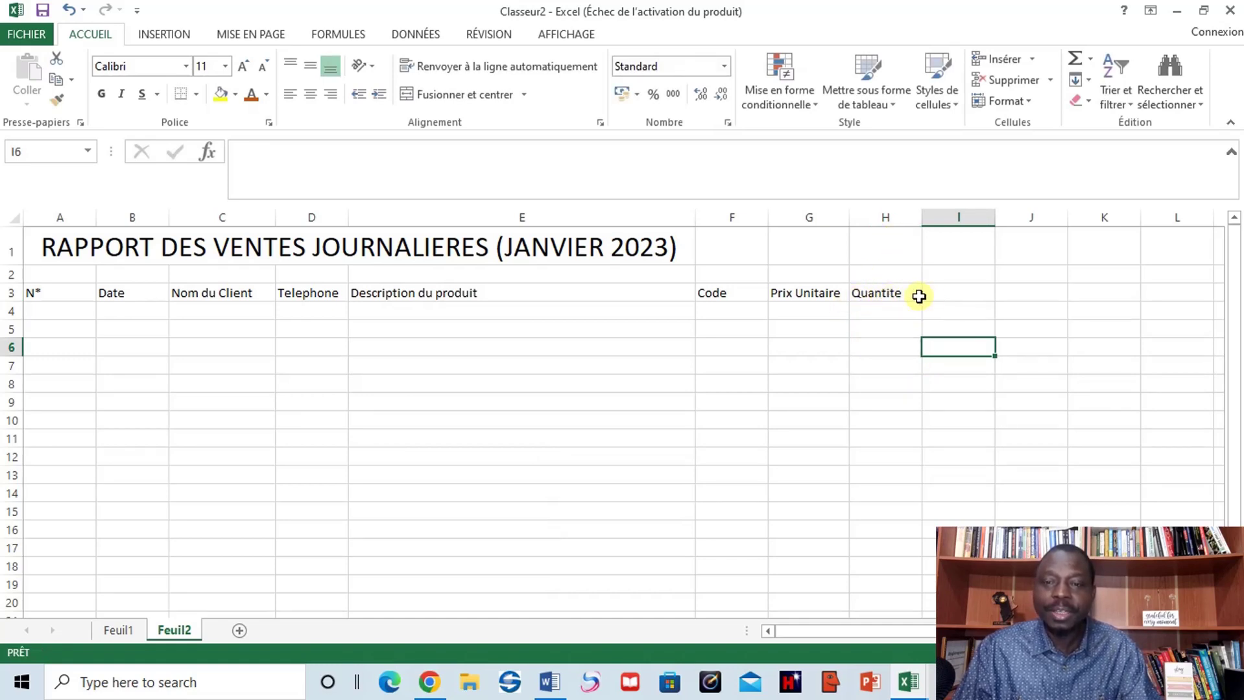
# Enter the header "Montant" in cell I3, beside the quantity header
pyautogui.click(951, 293)
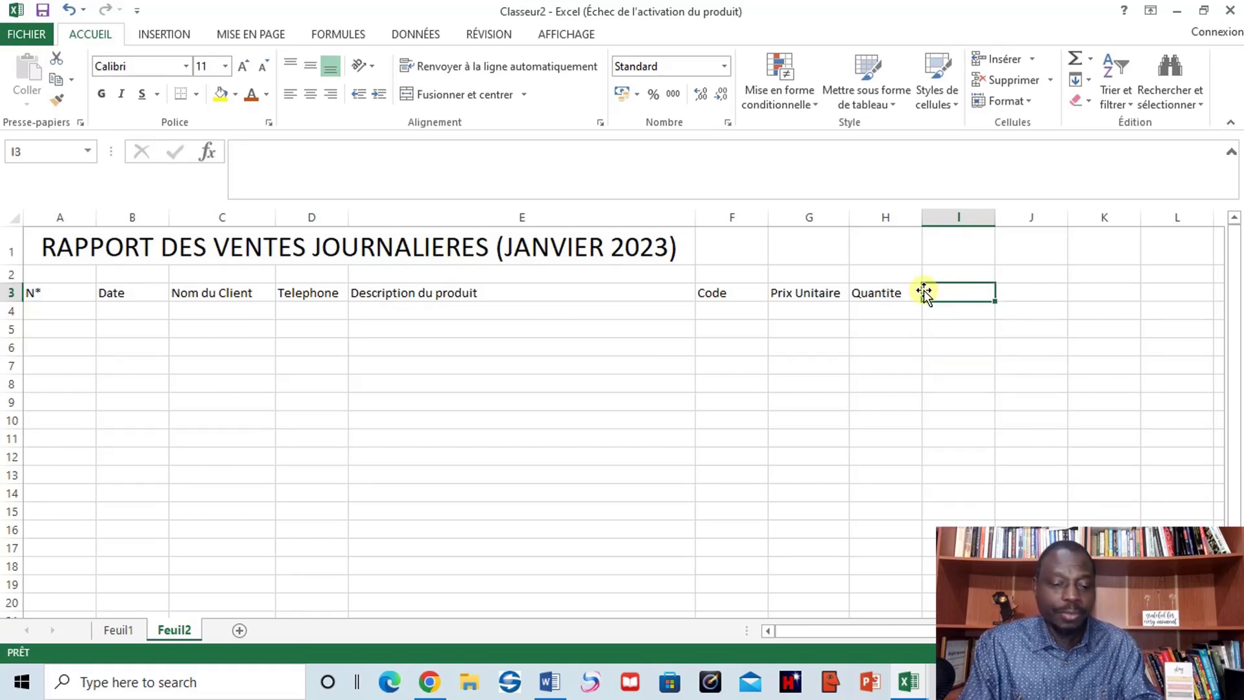
pyautogui.press('capslock')
pyautogui.write('M')
pyautogui.press('capslock')
pyautogui.write('onta')
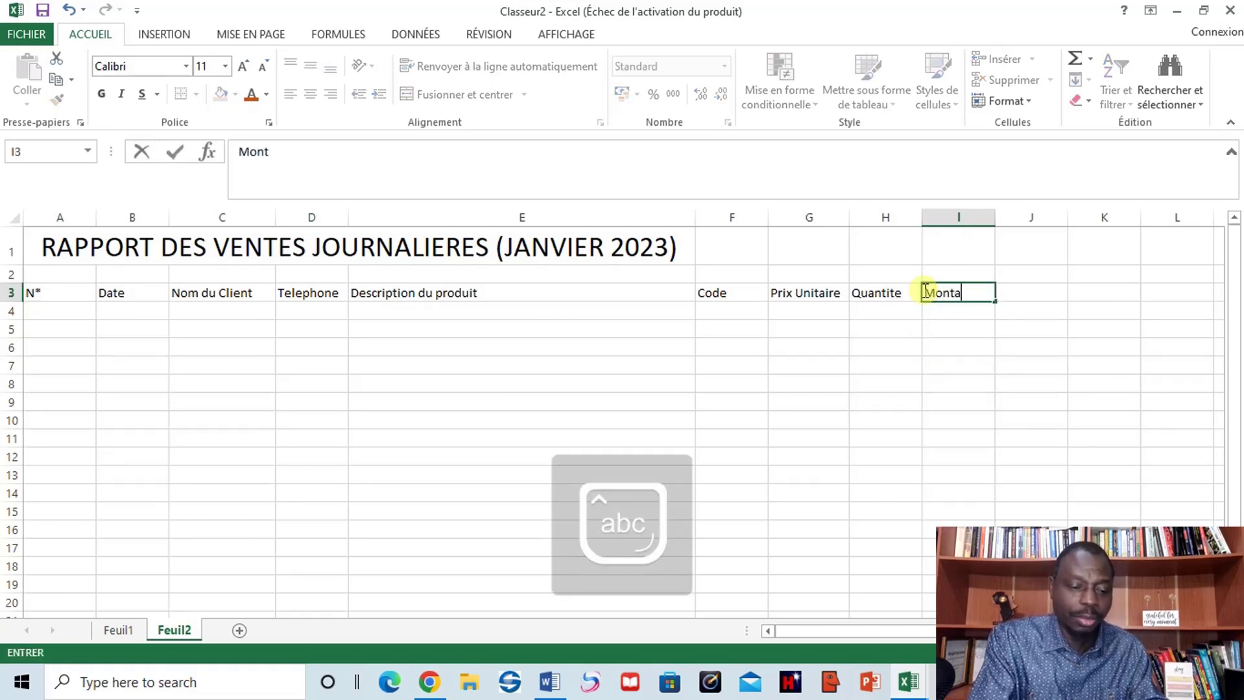
pyautogui.write('nt')
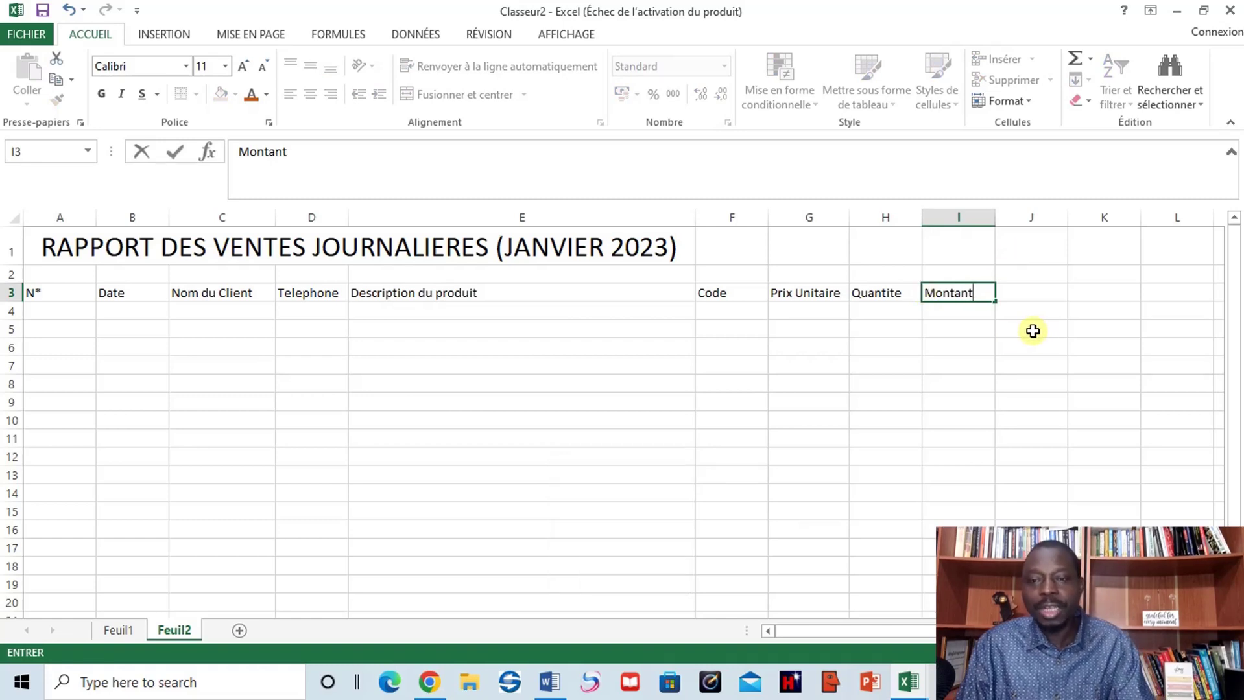
# Enter the header "Vente Journaliere" in cell J3 and widen column J until the header fits
pyautogui.click(1032, 292)
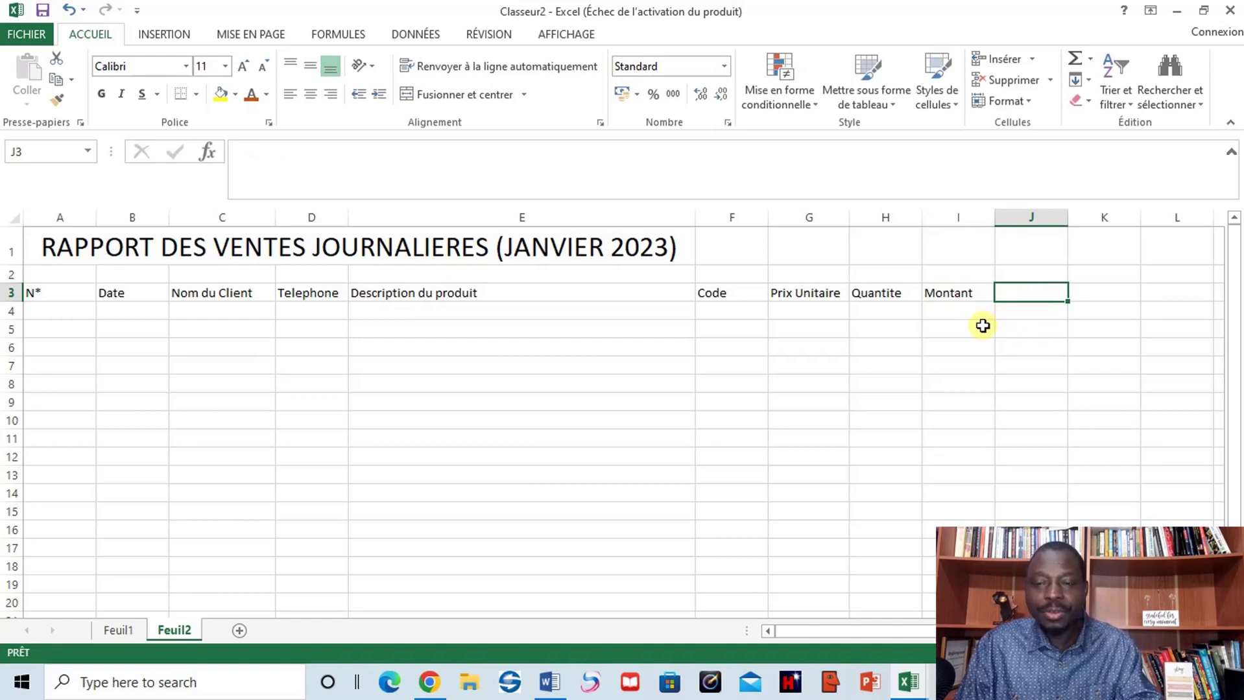
pyautogui.press('capslock')
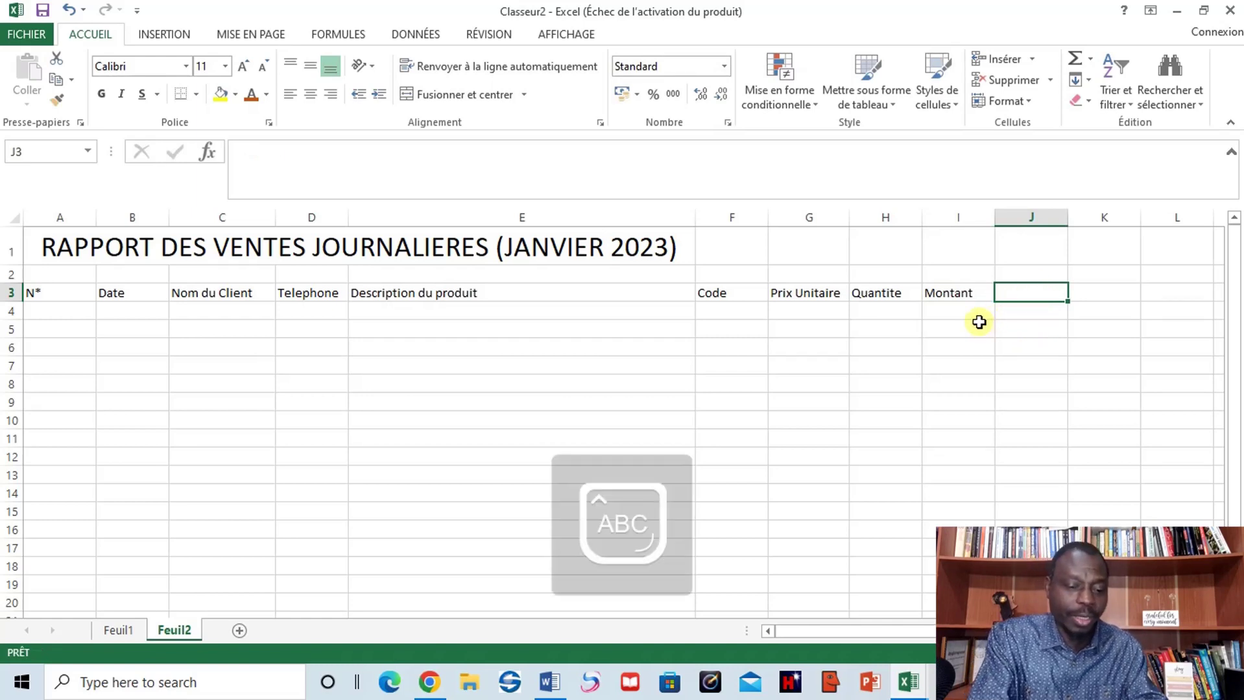
pyautogui.write('V')
pyautogui.press('capslock')
pyautogui.write('entes')
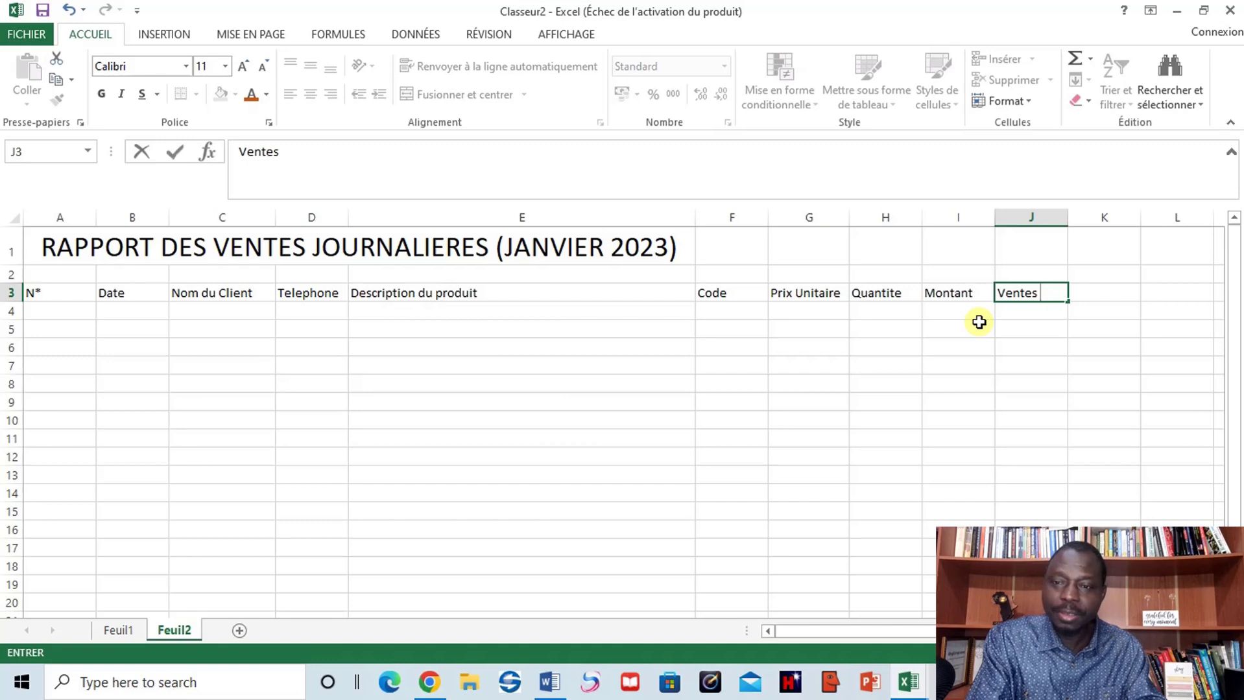
pyautogui.press('capslock')
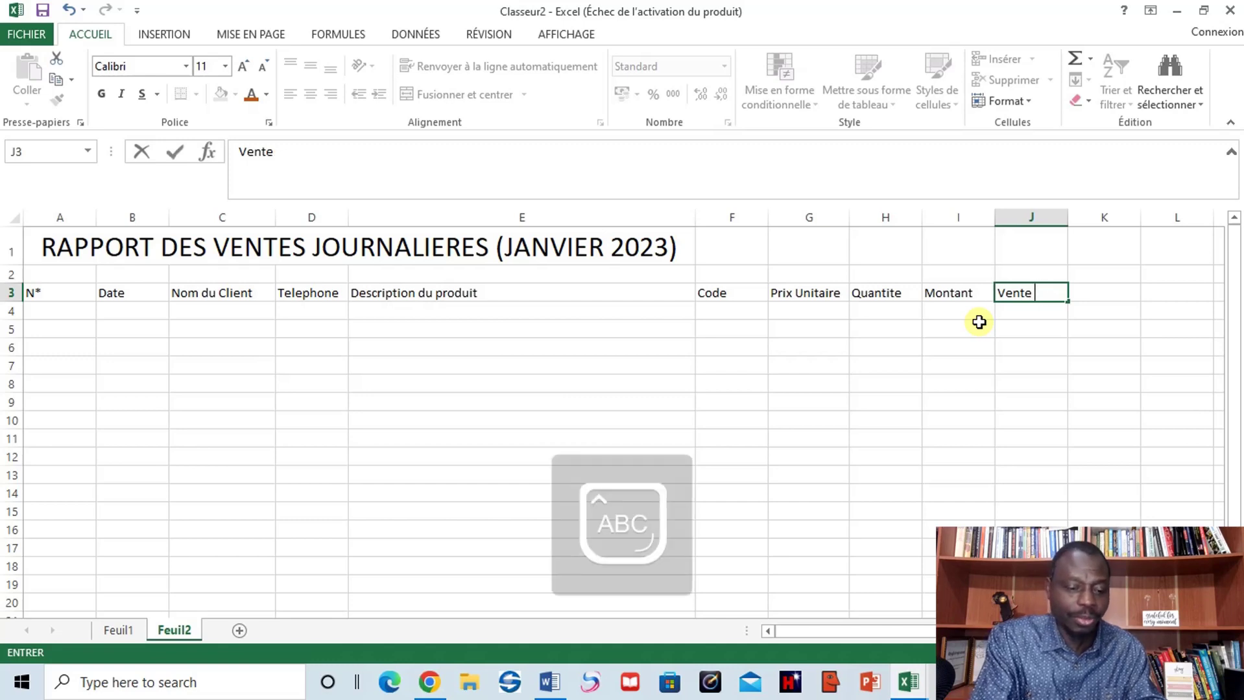
pyautogui.write('J')
pyautogui.press('capslock')
pyautogui.write('ou')
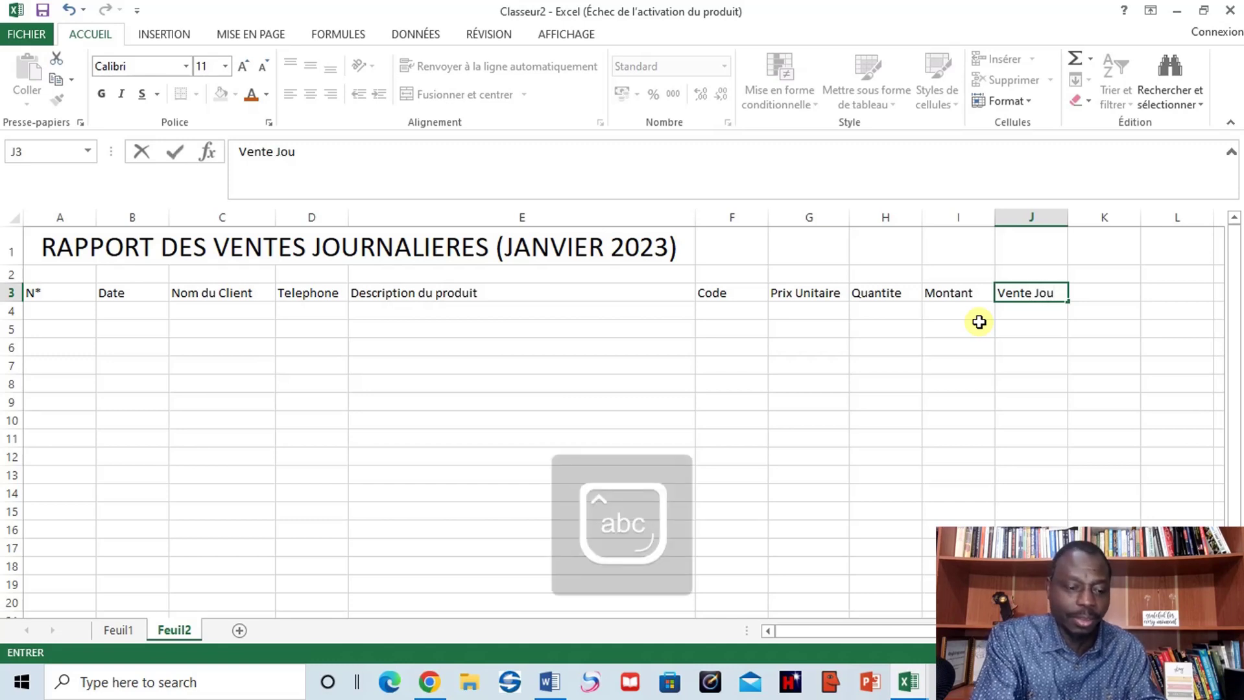
pyautogui.write('rnali')
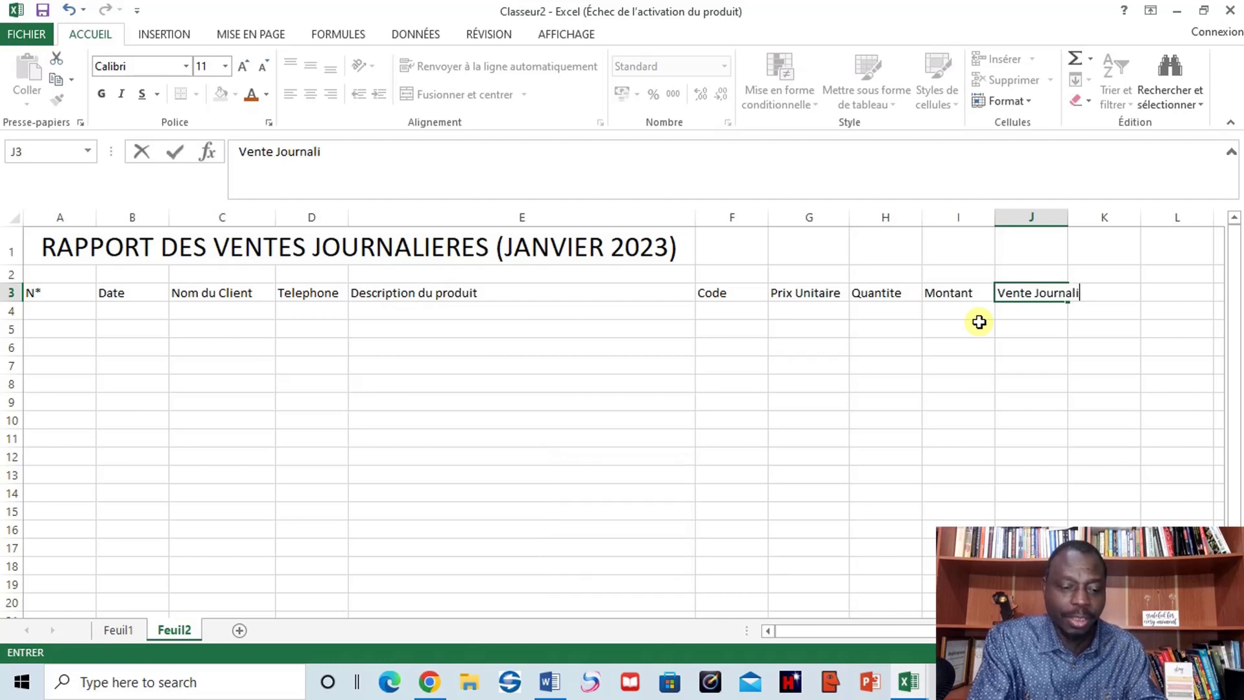
pyautogui.write('ere')
pyautogui.moveTo(1102, 365); pyautogui.dragTo(1091, 345)
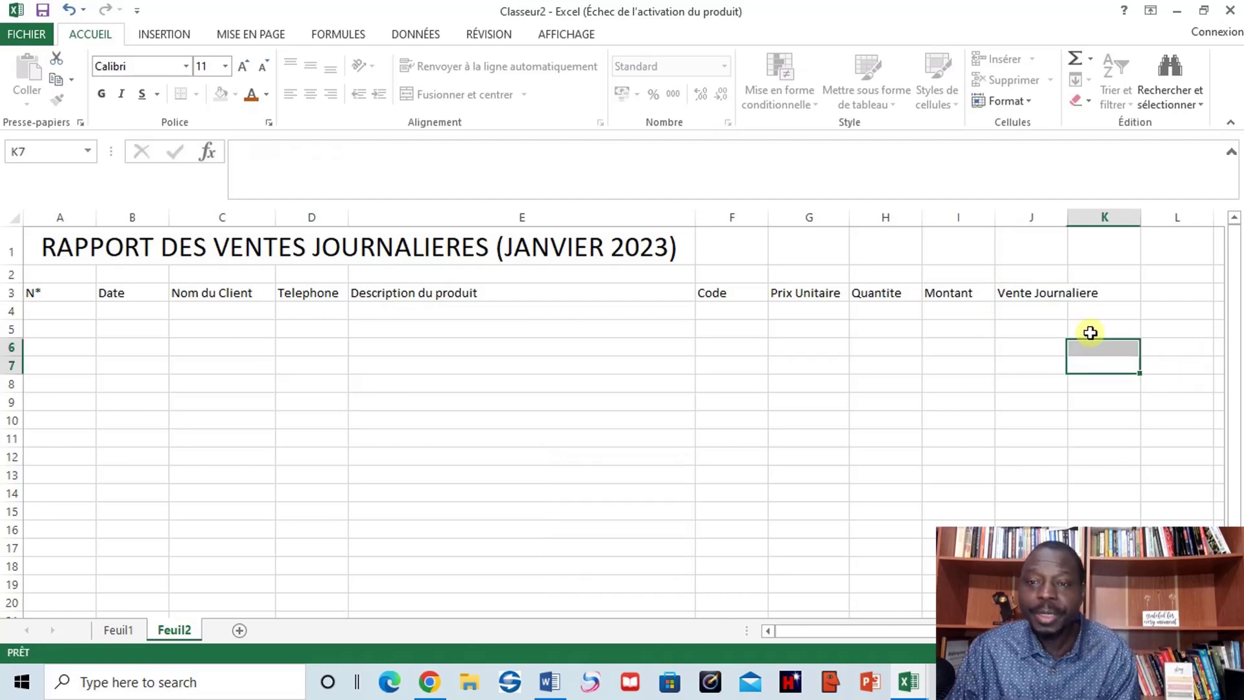
pyautogui.moveTo(1068, 221); pyautogui.dragTo(1115, 258)
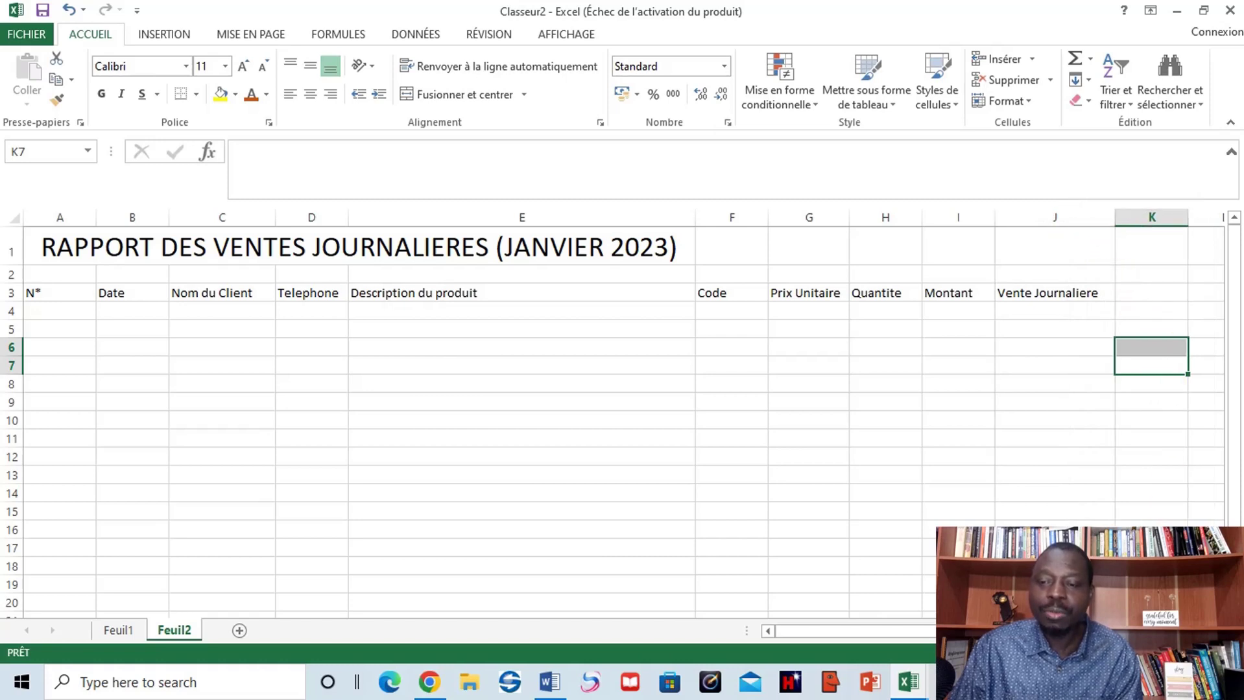
pyautogui.hscroll(2, 1169, 446)
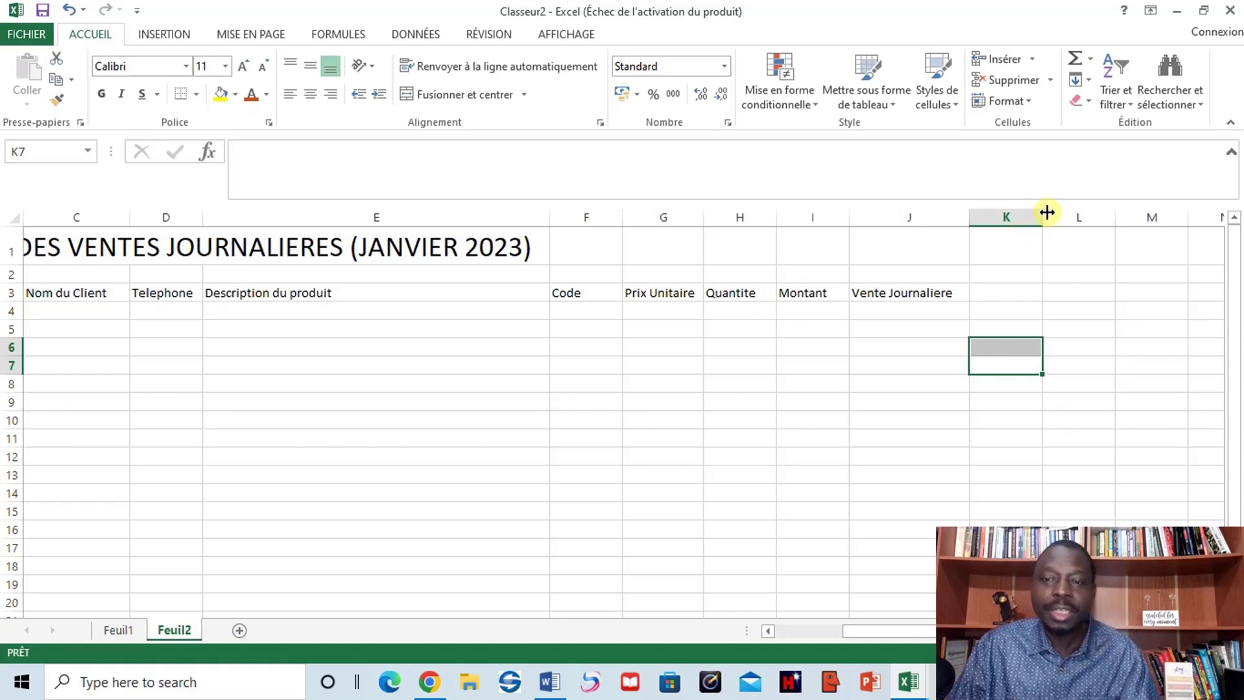
# Widen column K and enter the header "Vente hebdomadaire" in cell K3
pyautogui.moveTo(1040, 215); pyautogui.dragTo(1109, 243)
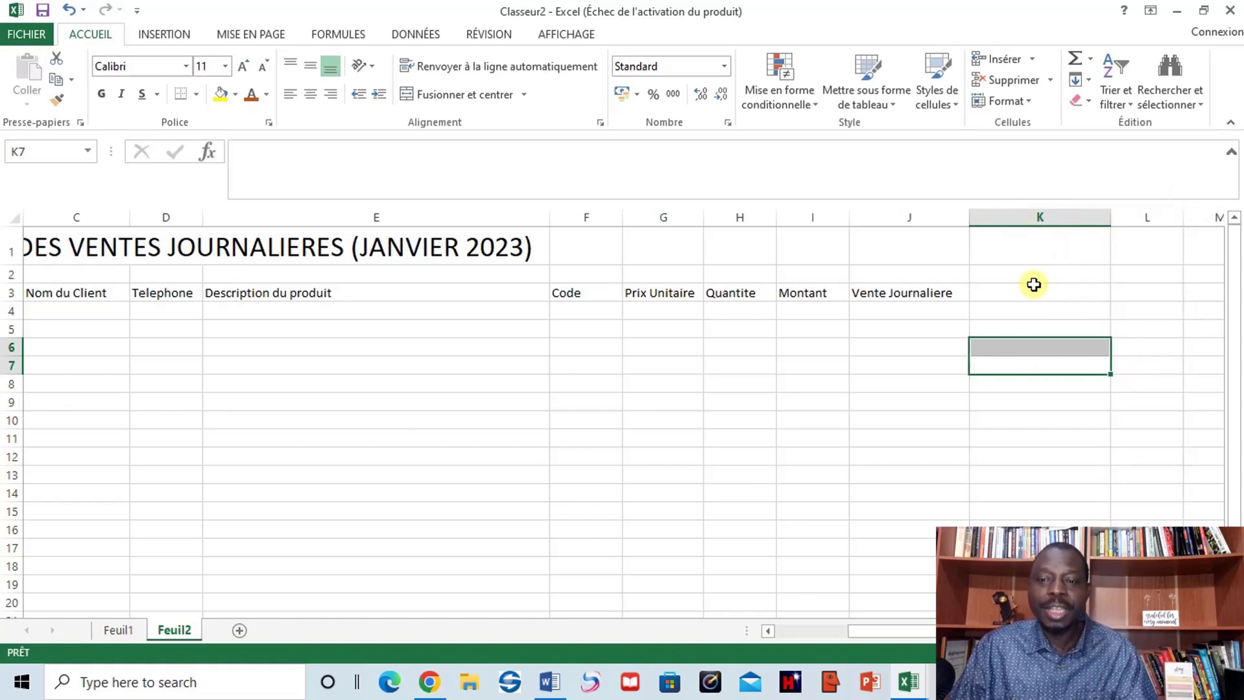
pyautogui.click(994, 290)
pyautogui.press('capslock')
pyautogui.write('V')
pyautogui.press('capslock')
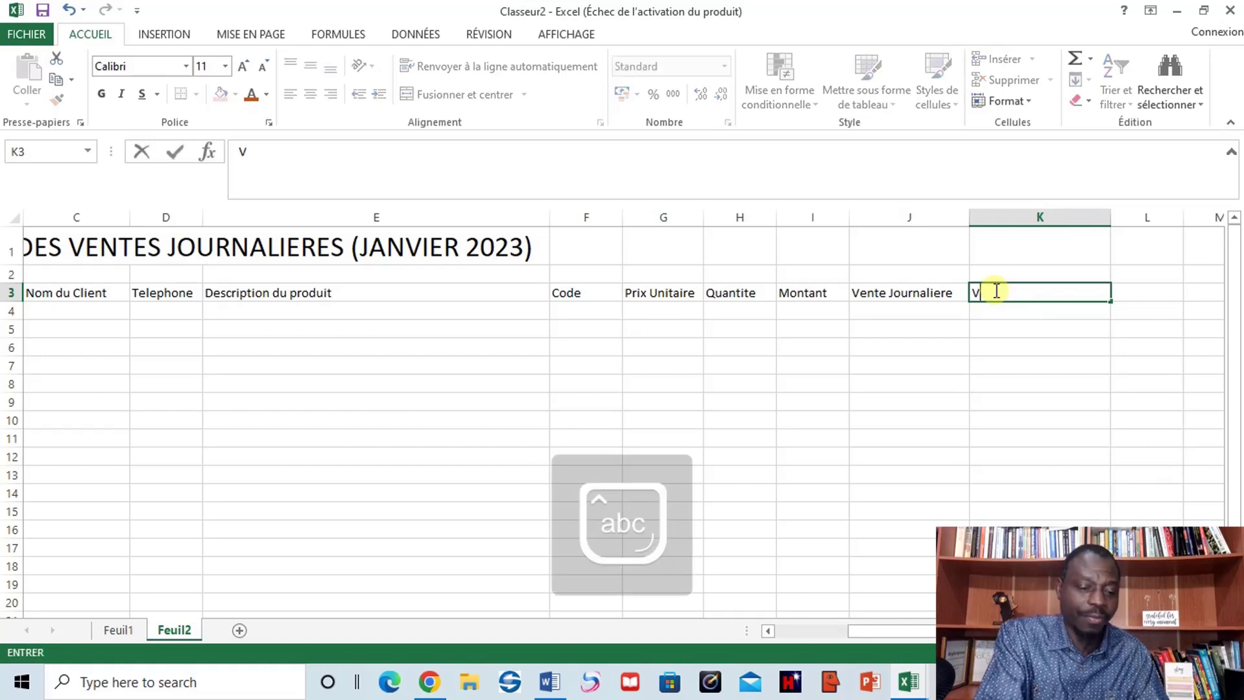
pyautogui.write('ente')
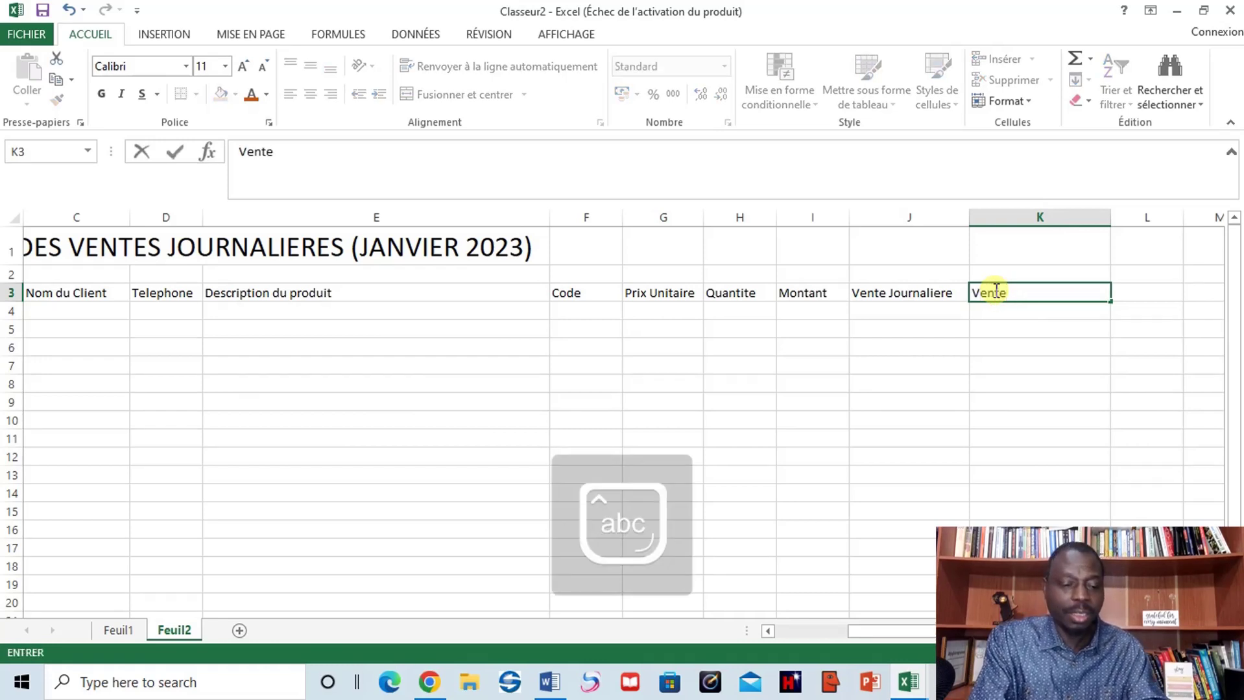
pyautogui.write(' hebdo')
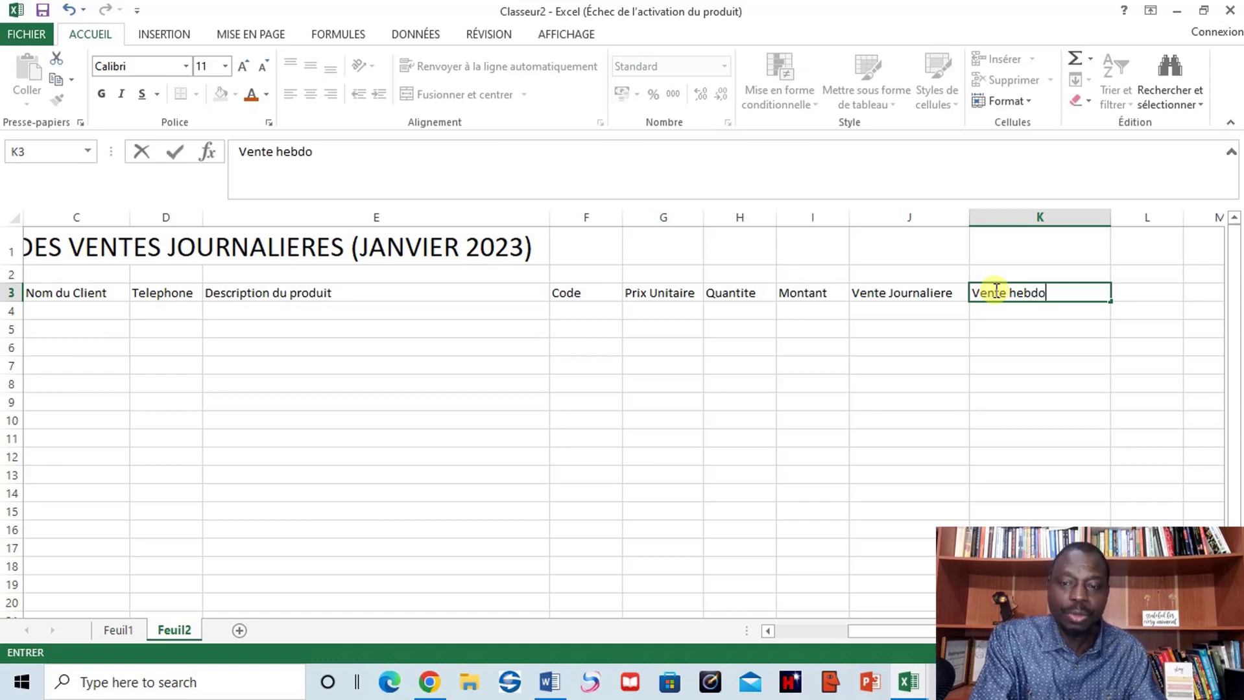
pyautogui.write('madaire')
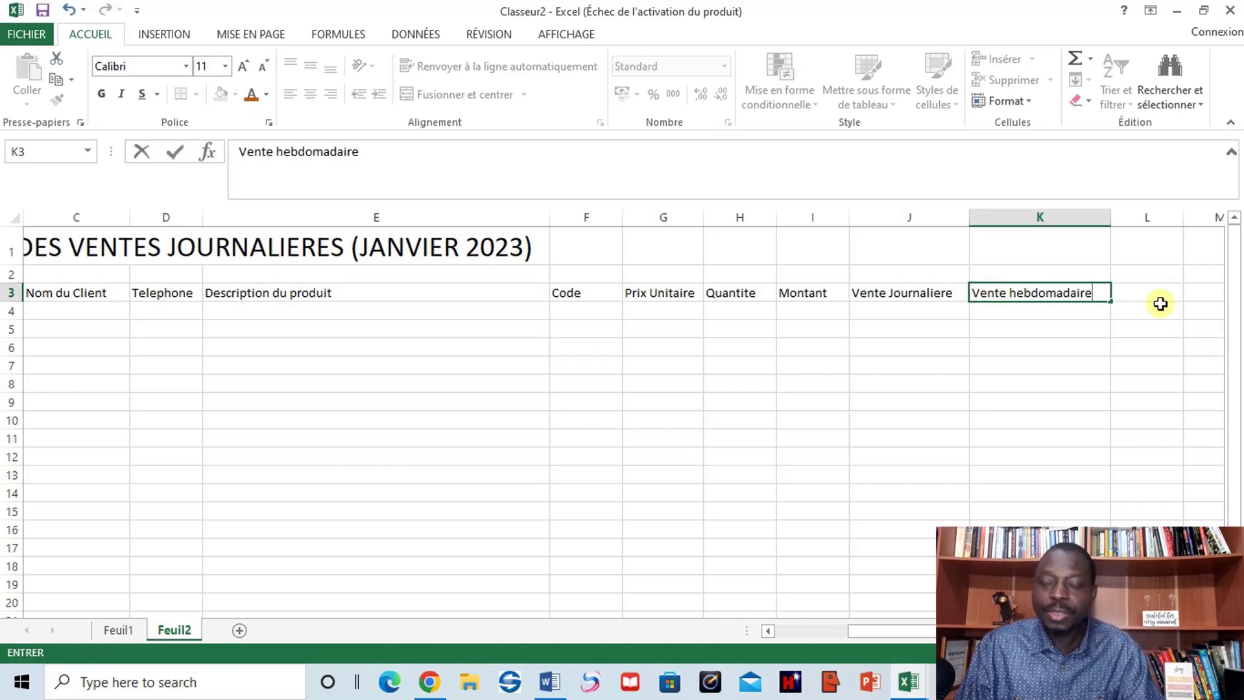
# Enter the header "Total Ventes" in cell L3, beside the weekly sales header
pyautogui.hscroll(1, 1075, 461)
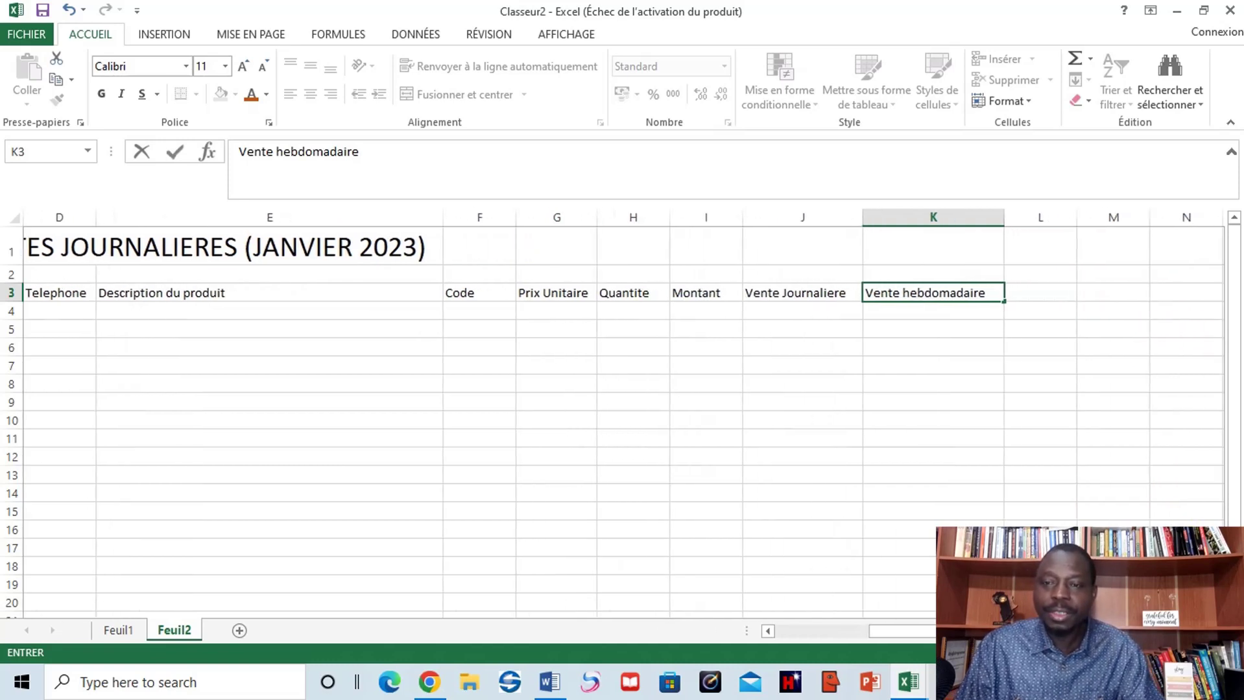
pyautogui.click(1034, 292)
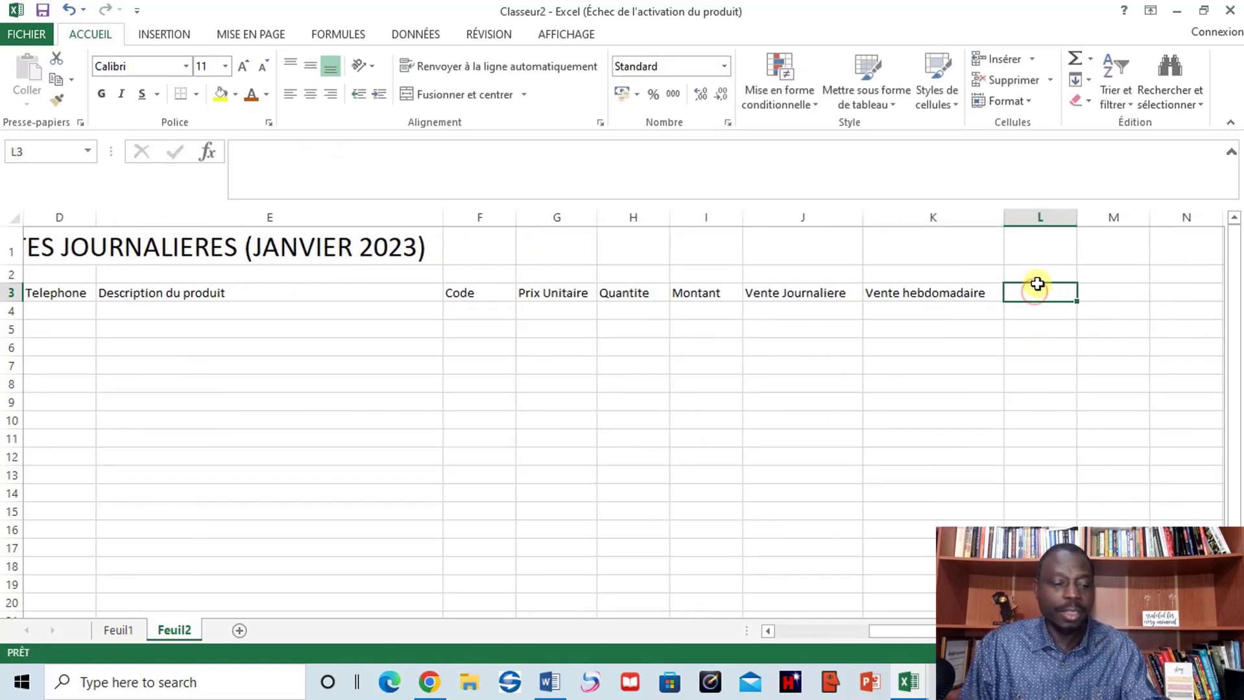
pyautogui.press('capslock')
pyautogui.write('Tot')
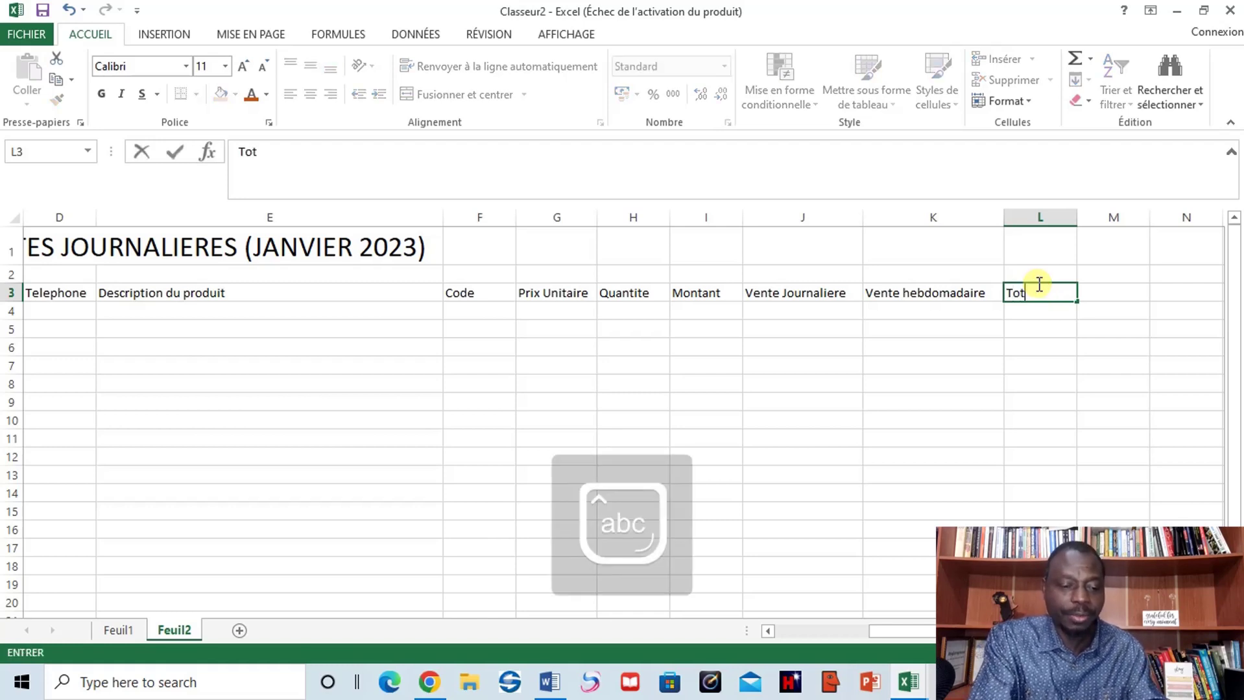
pyautogui.write('al')
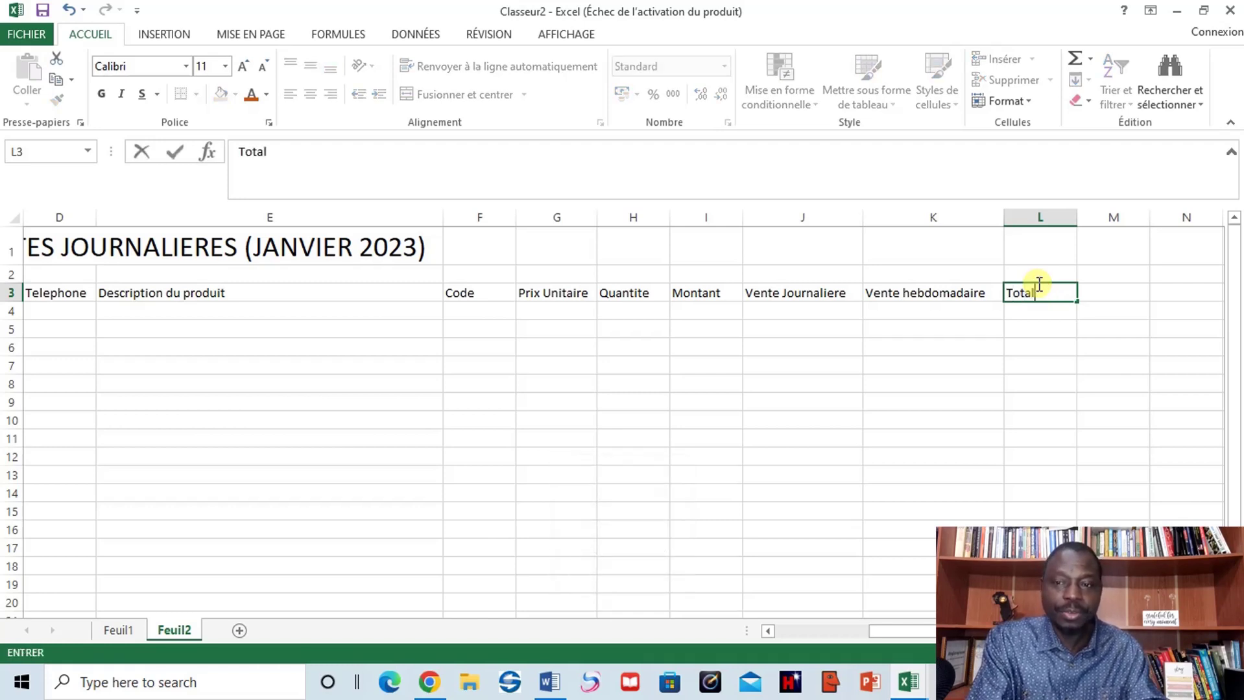
pyautogui.press('capslock')
pyautogui.write('Ventes')
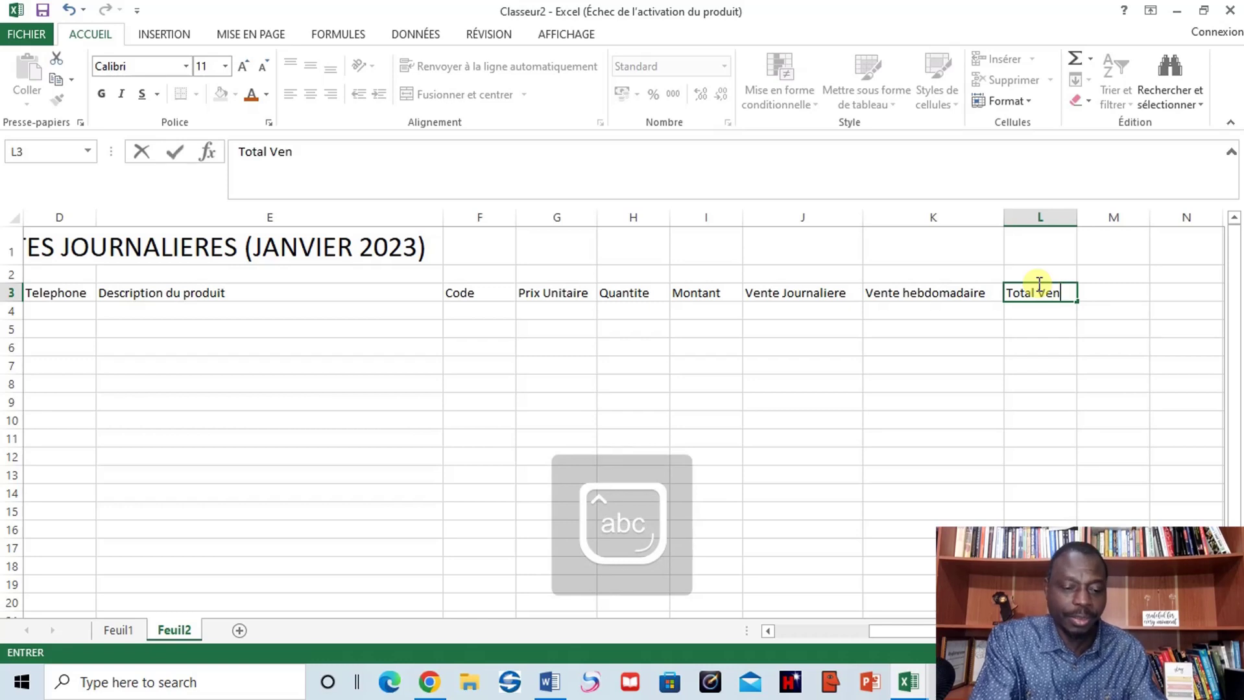
pyautogui.click(1105, 384)
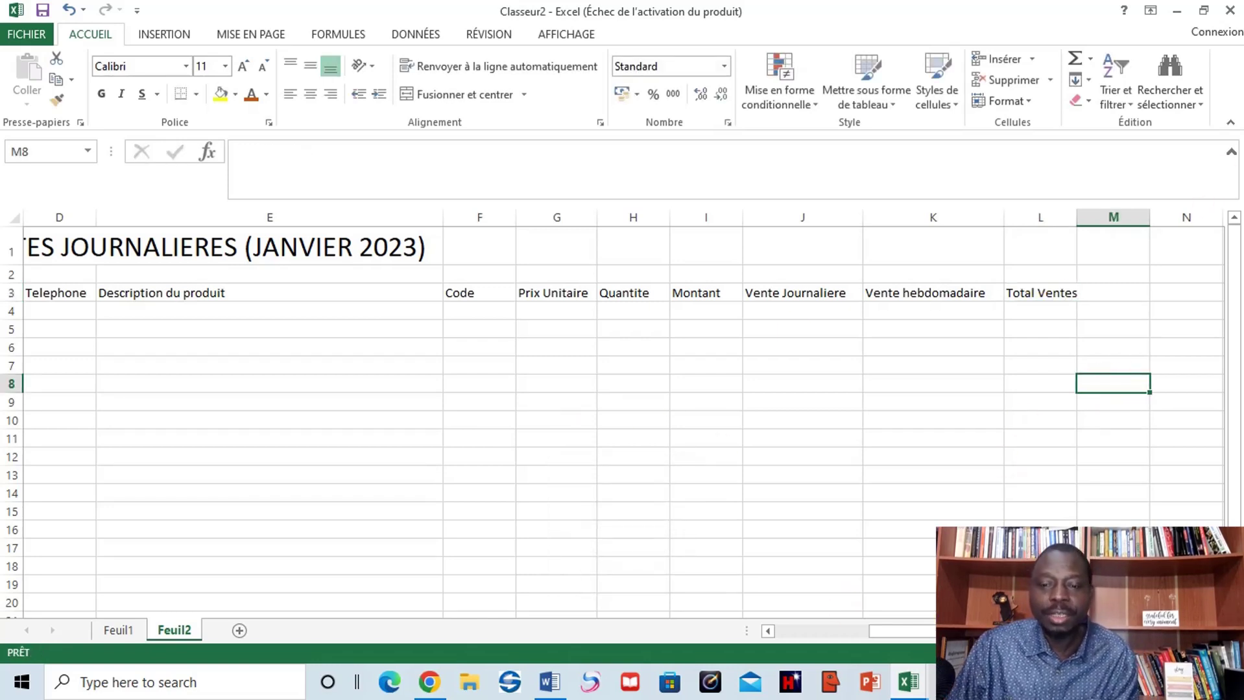
# Narrow column A so it closely fits the "N*" header
pyautogui.moveTo(902, 631); pyautogui.dragTo(727, 633)
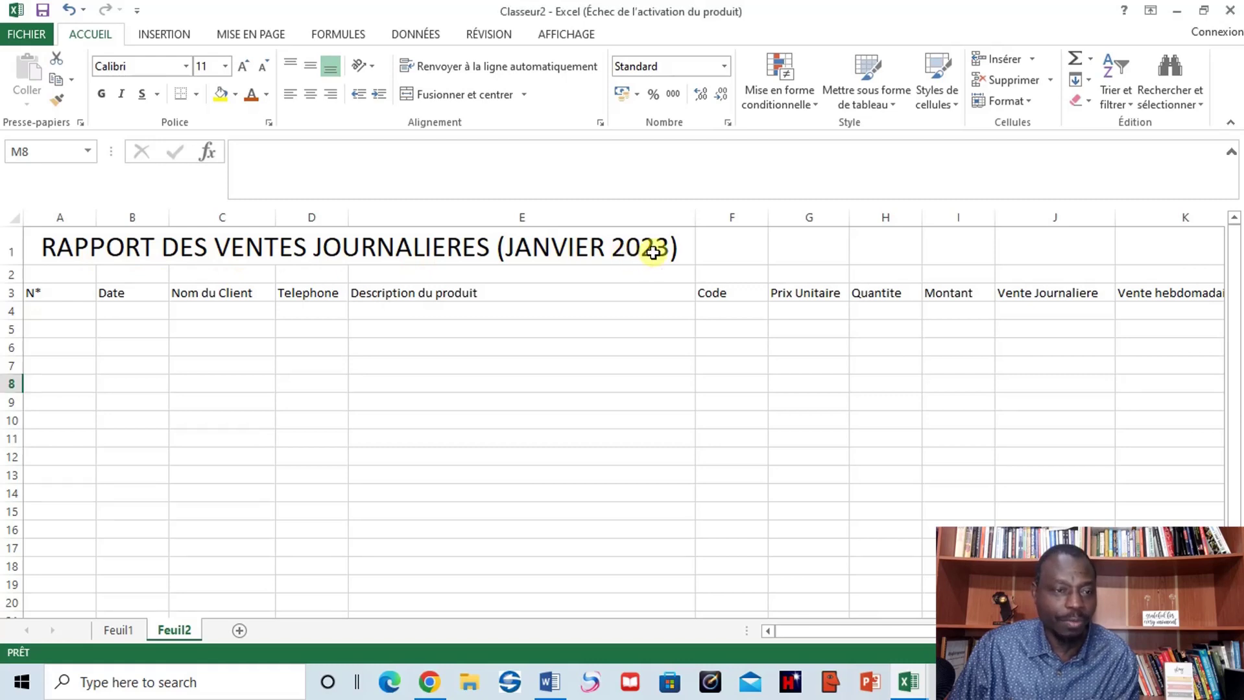
pyautogui.moveTo(94, 217); pyautogui.dragTo(55, 240)
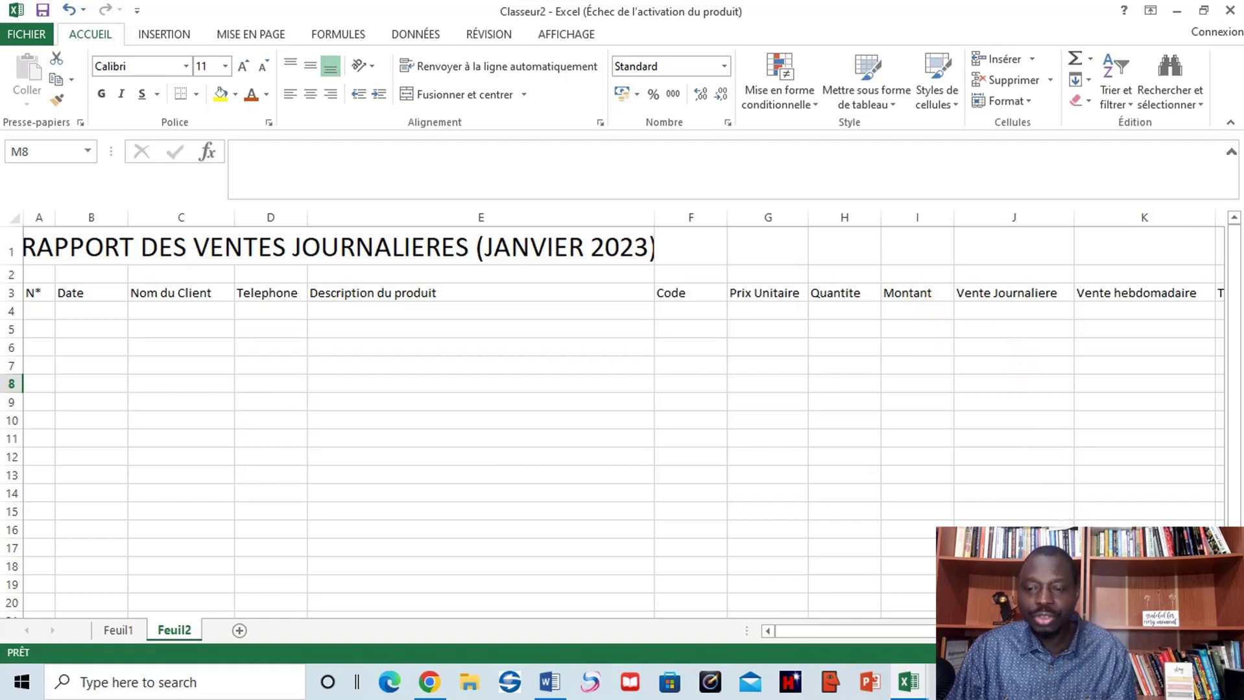
pyautogui.hscroll(1, 622, 421)
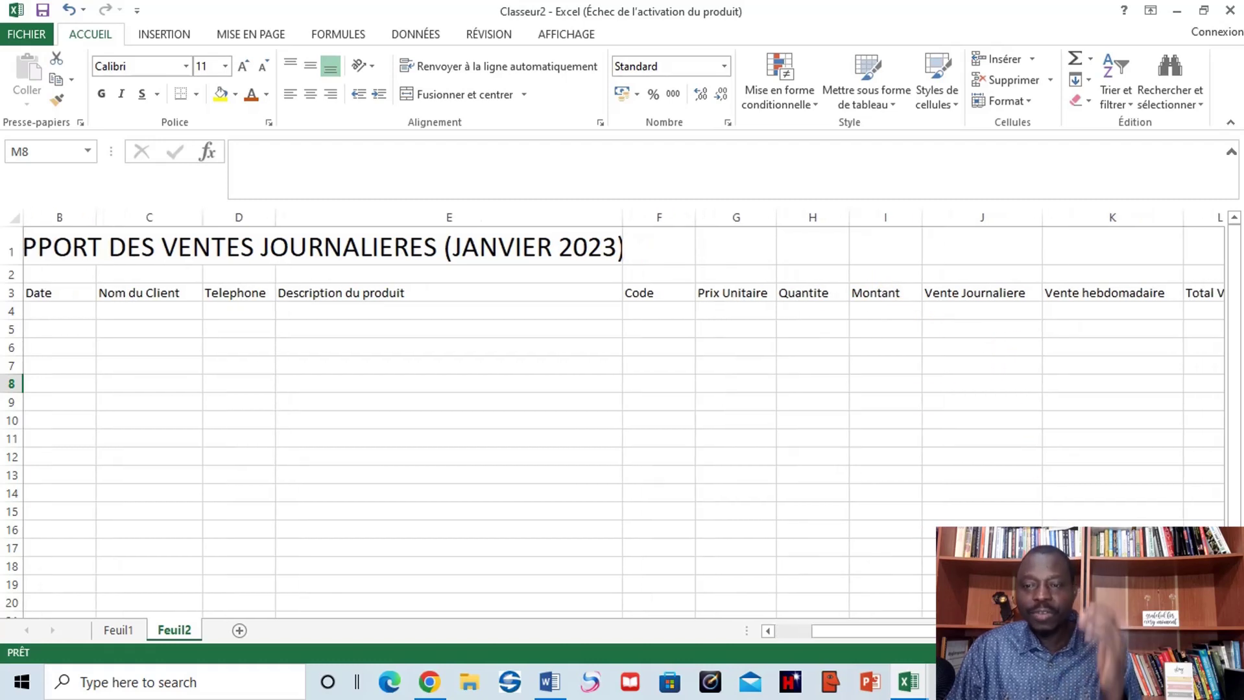
pyautogui.hscroll(2, 622, 422)
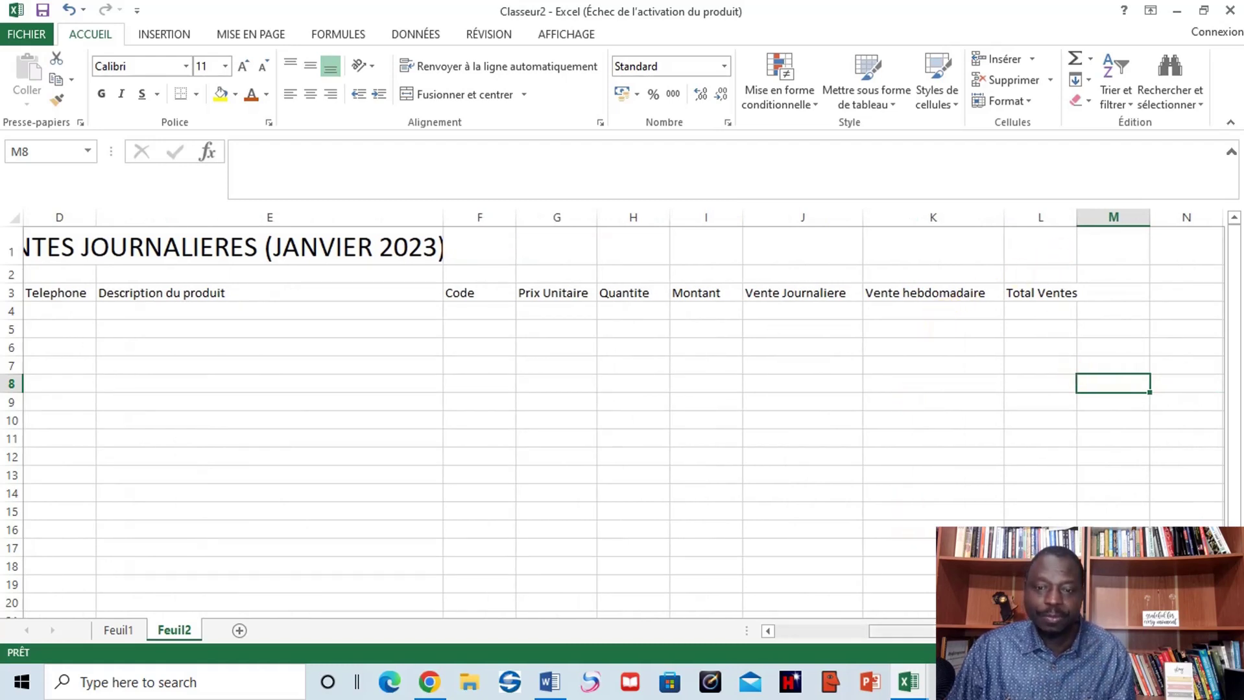
pyautogui.moveTo(905, 631); pyautogui.dragTo(730, 627)
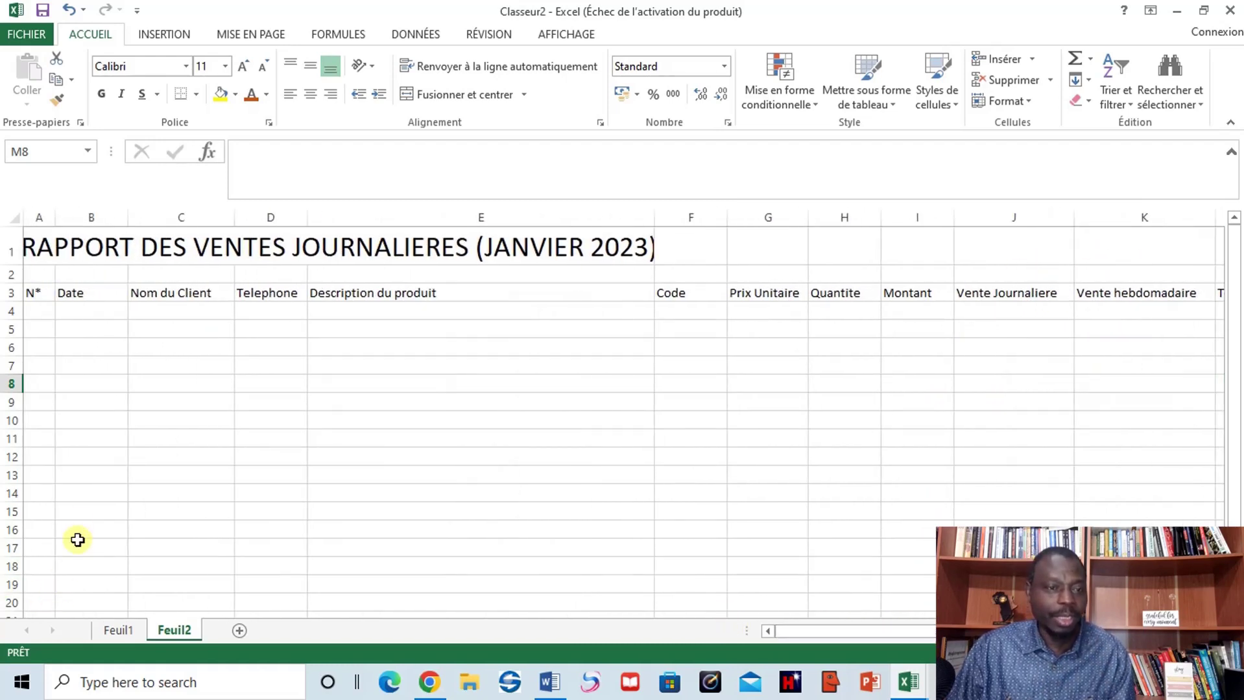
# Rename the sales report sheet Feuil2 as "JAN23"
pyautogui.rightClick(169, 630)
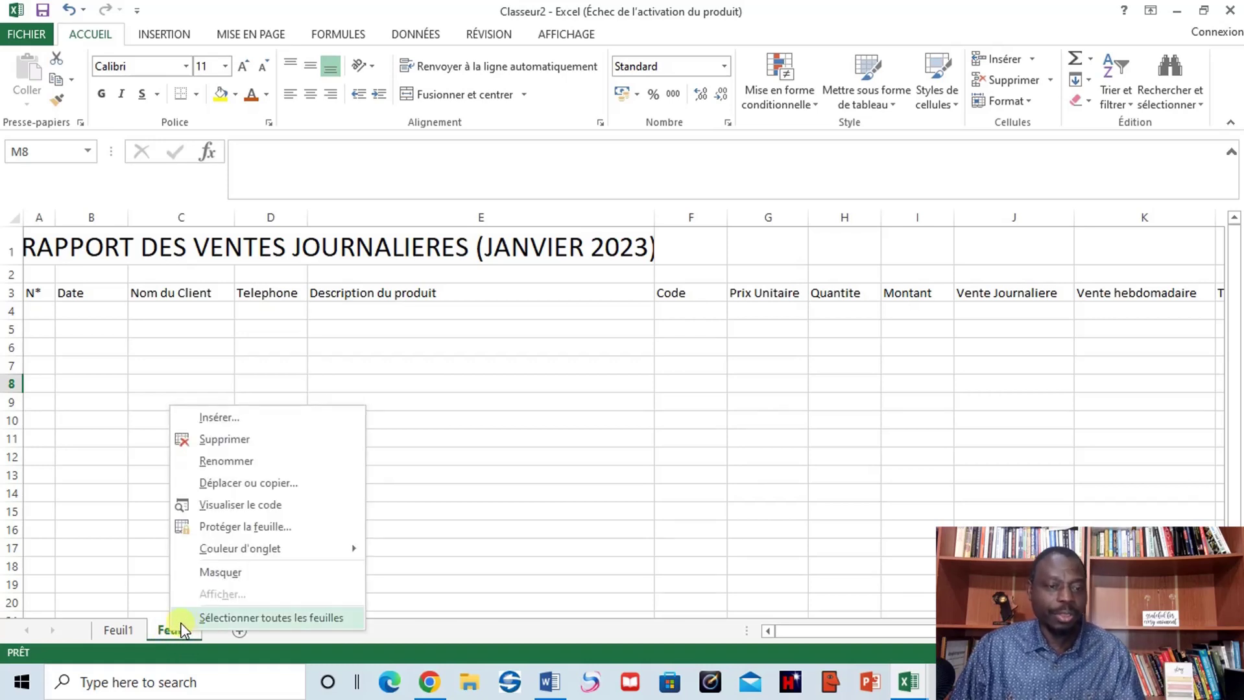
pyautogui.click(214, 460)
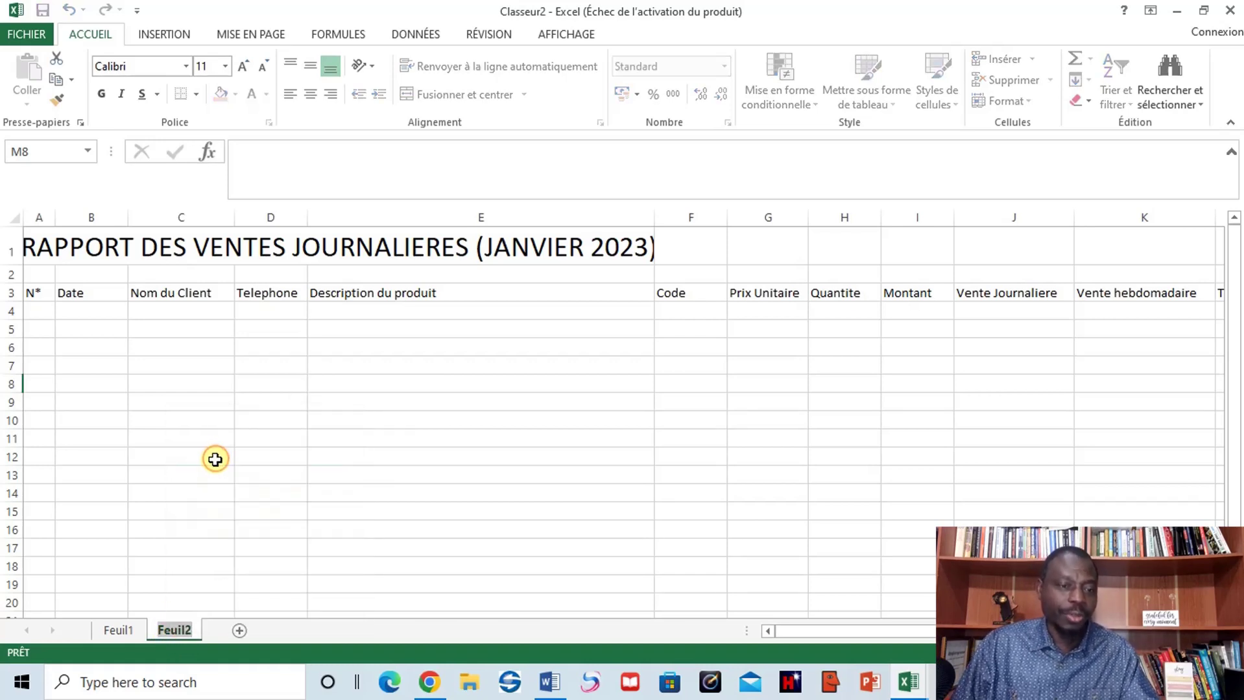
pyautogui.press('capslock')
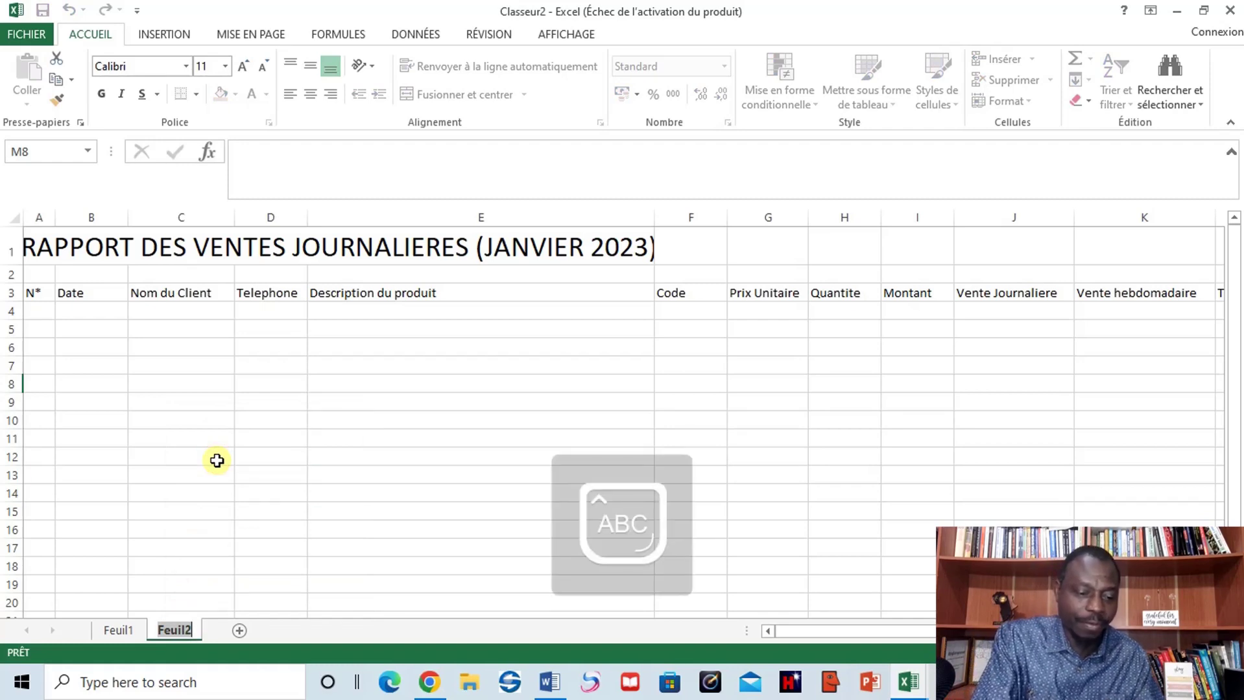
pyautogui.write('JAN')
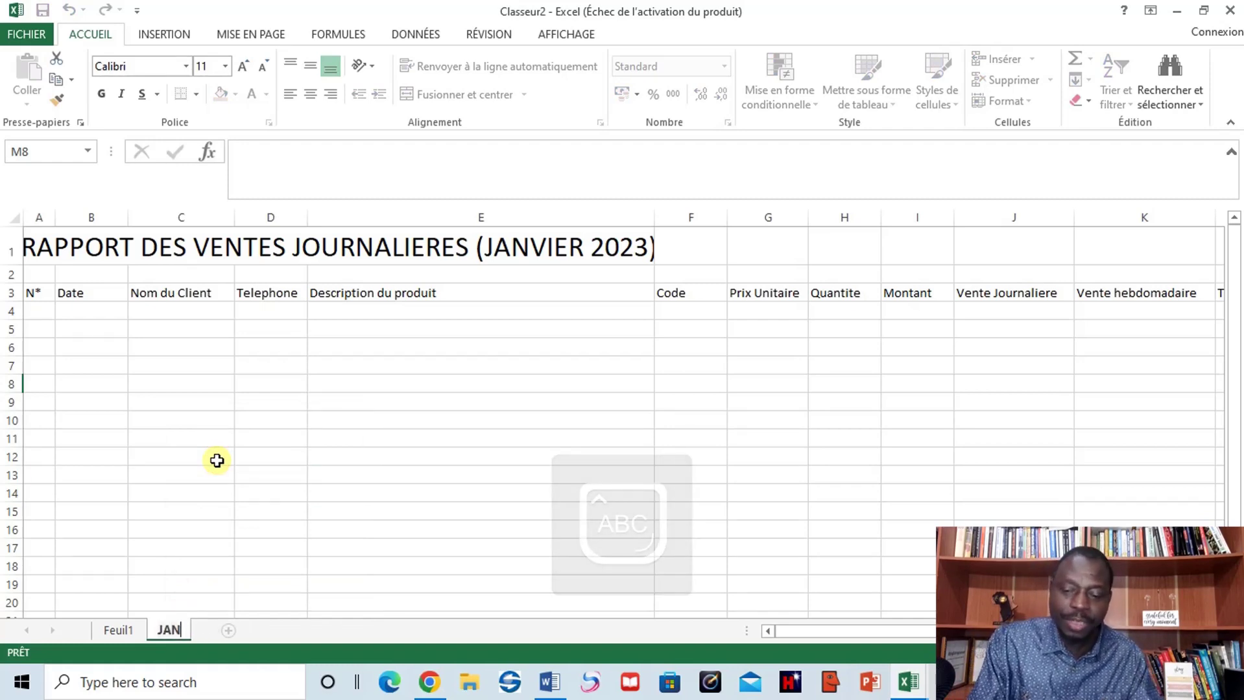
pyautogui.write('23')
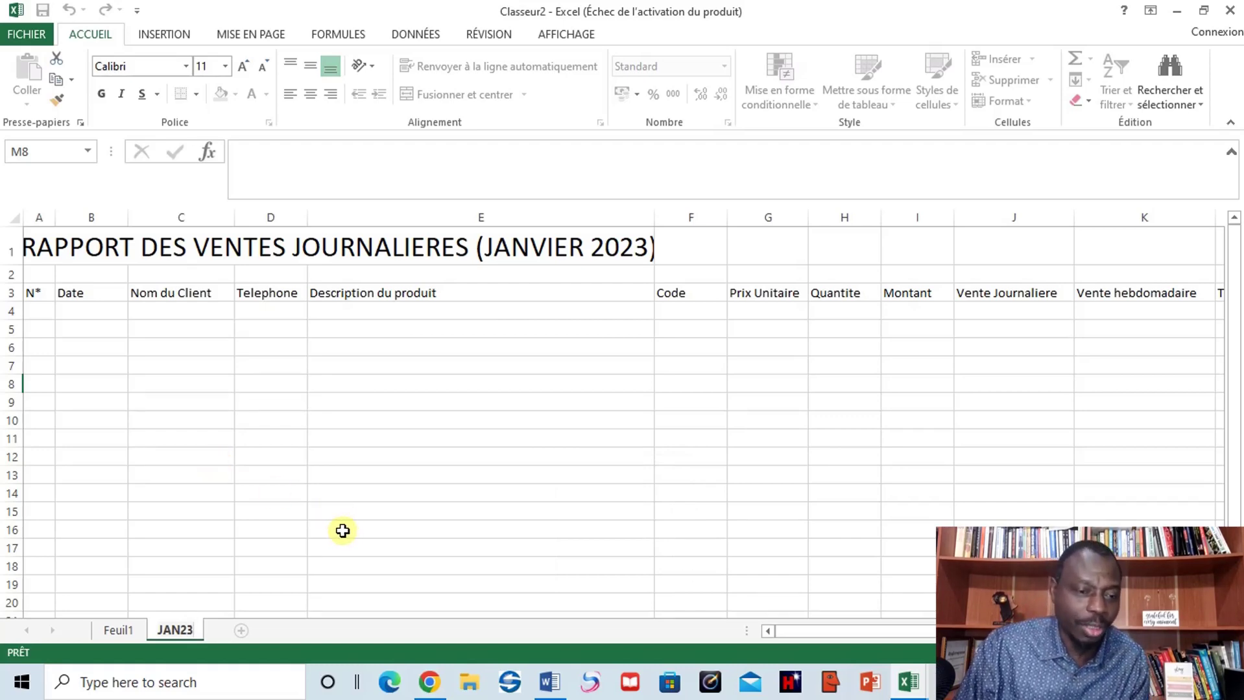
# Rename the product list sheet Feuil1 as "INFO"
pyautogui.click(117, 630)
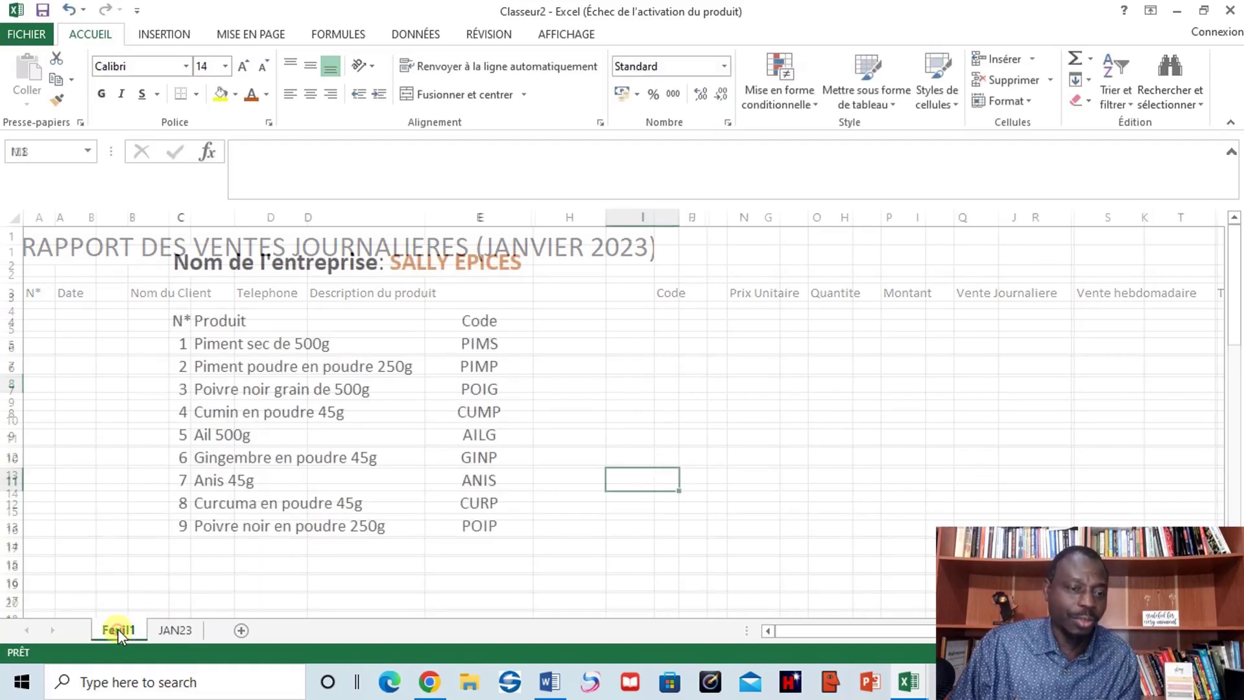
pyautogui.rightClick(112, 629)
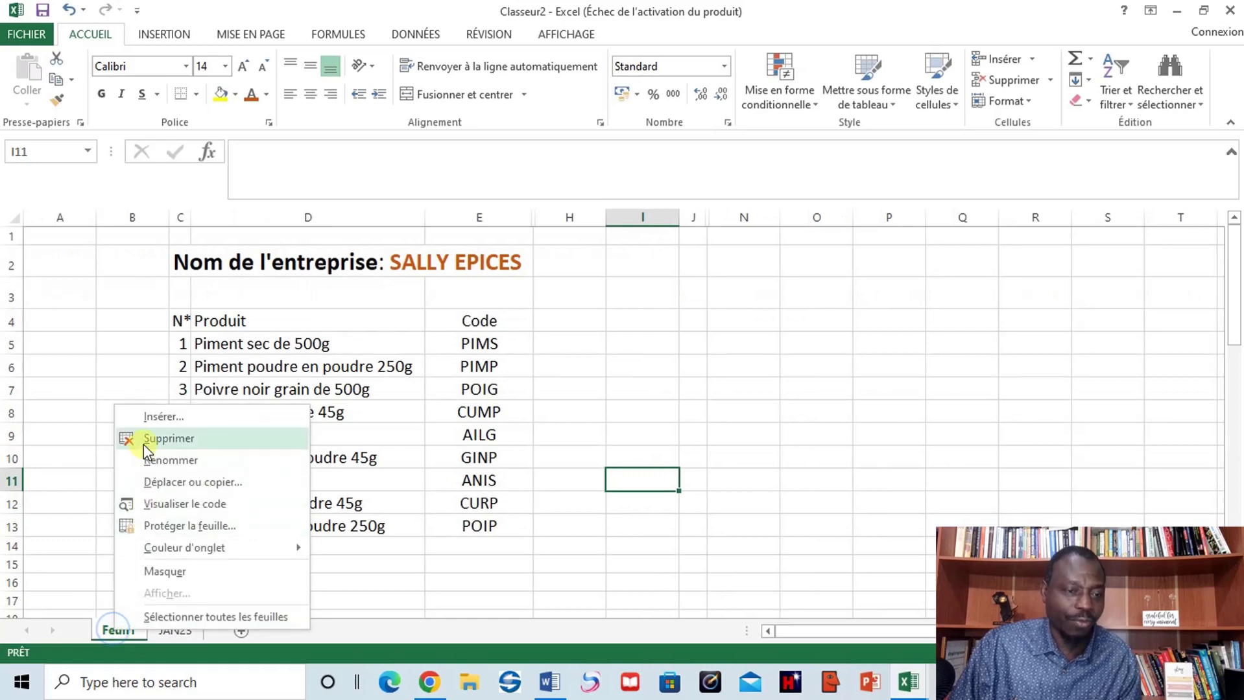
pyautogui.click(149, 462)
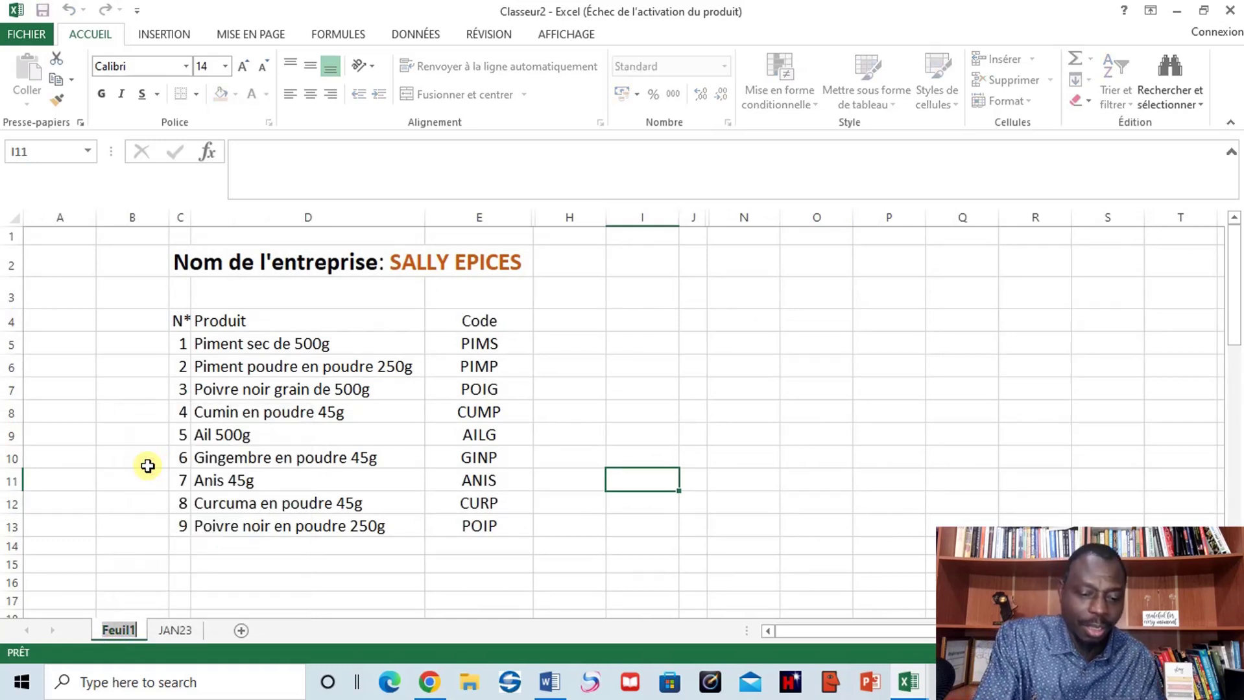
pyautogui.write('INFO')
pyautogui.press('Return')
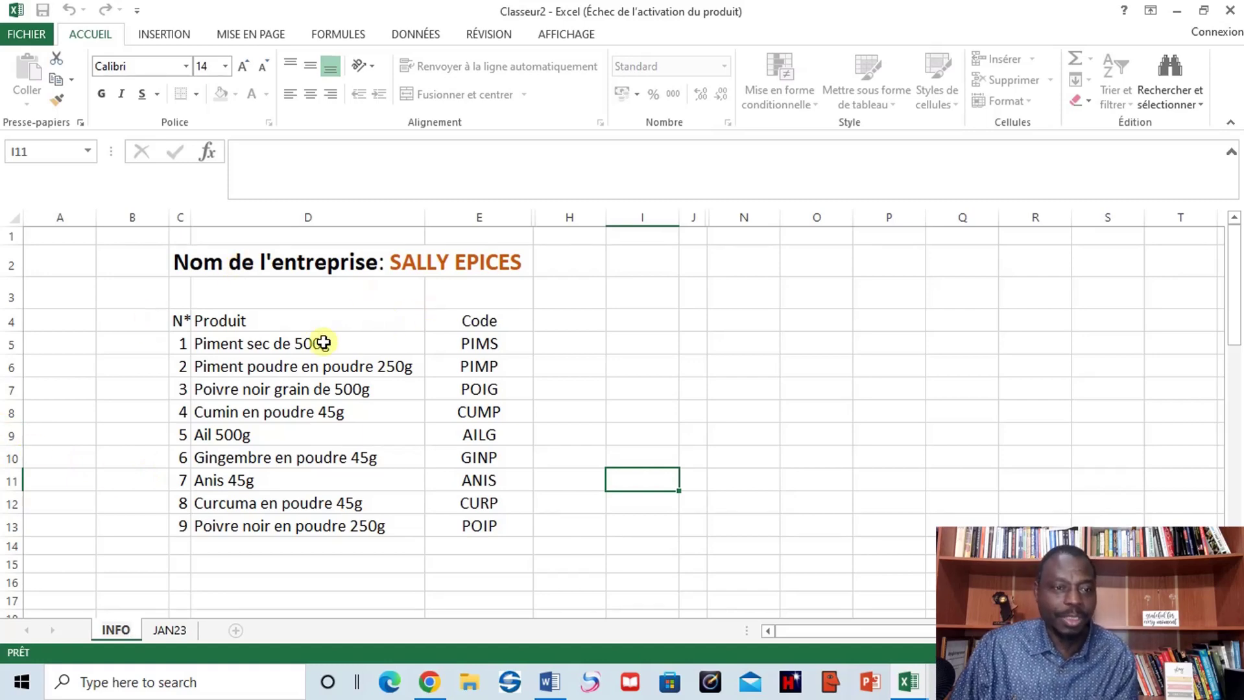
pyautogui.click(317, 584)
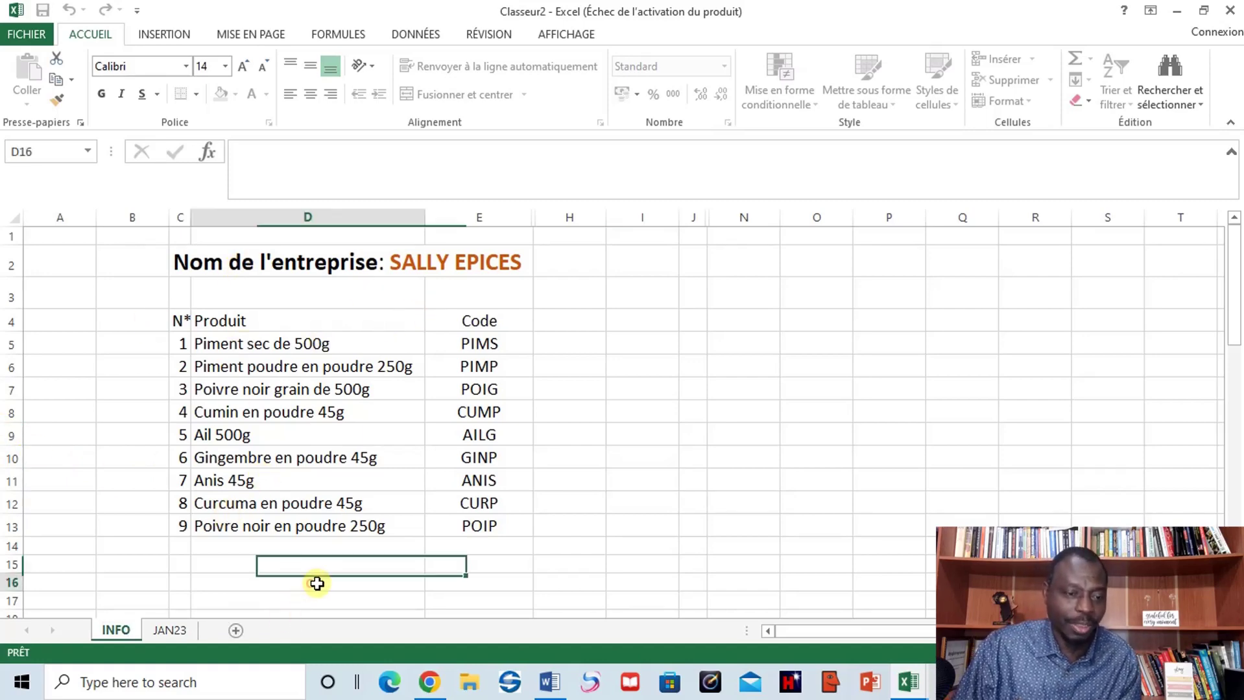
# Fill the merged report title cell A1 on the JAN23 sheet with a light blue theme colour
pyautogui.click(165, 632)
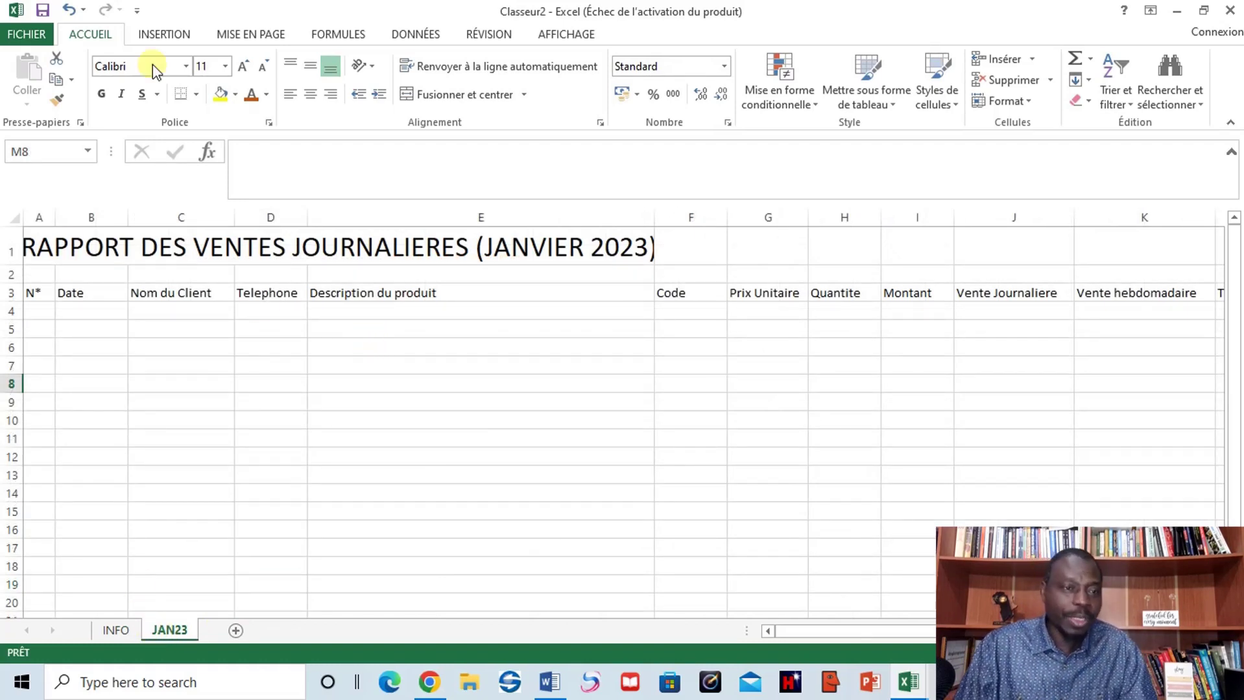
pyautogui.click(27, 238)
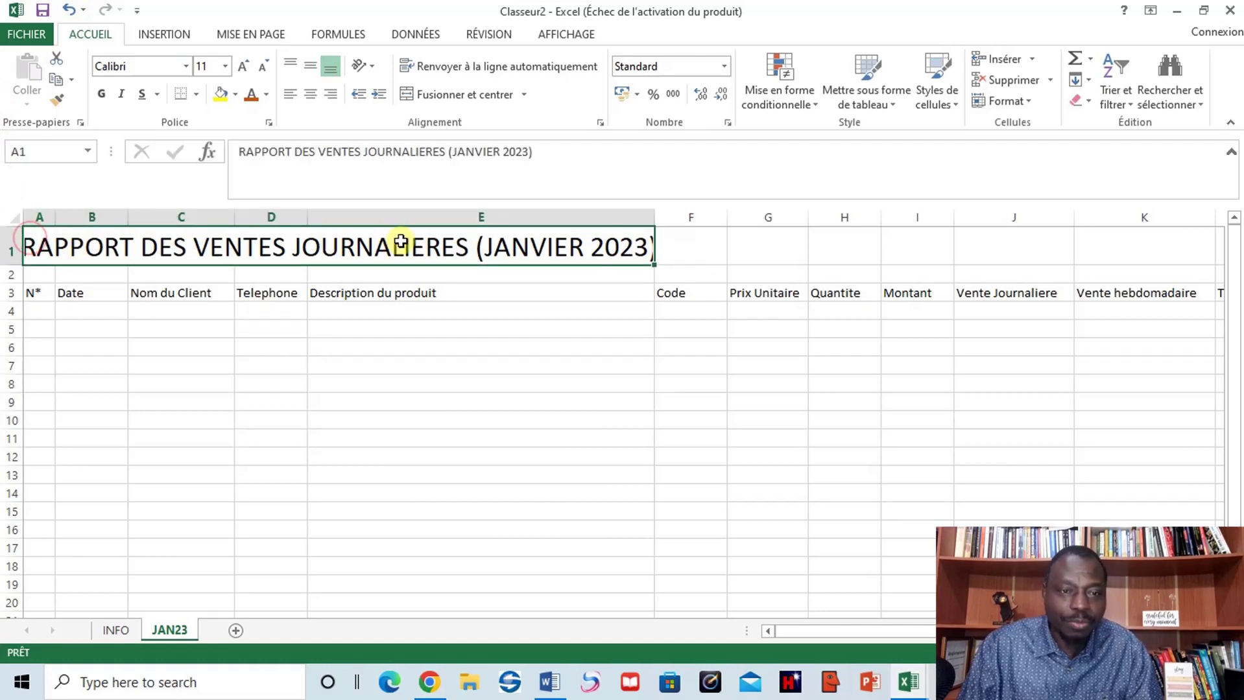
pyautogui.click(236, 95)
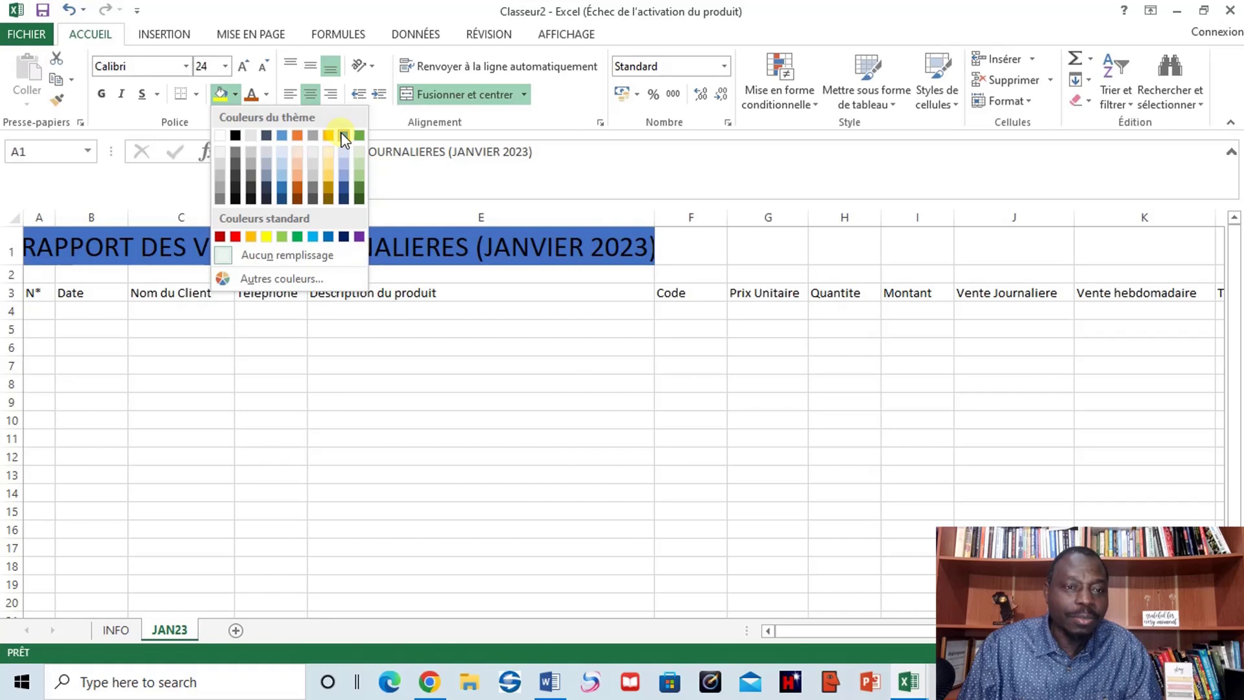
pyautogui.click(283, 179)
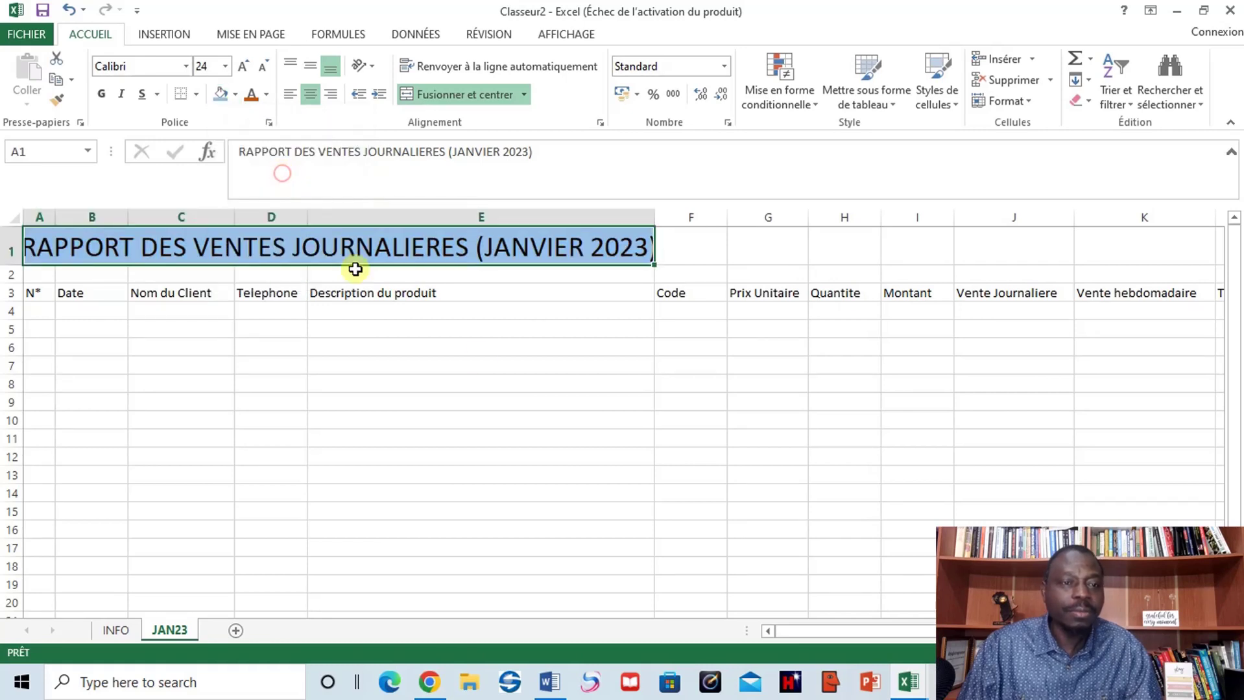
# Make the report title in A1 bold with an orange font colour
pyautogui.click(252, 98)
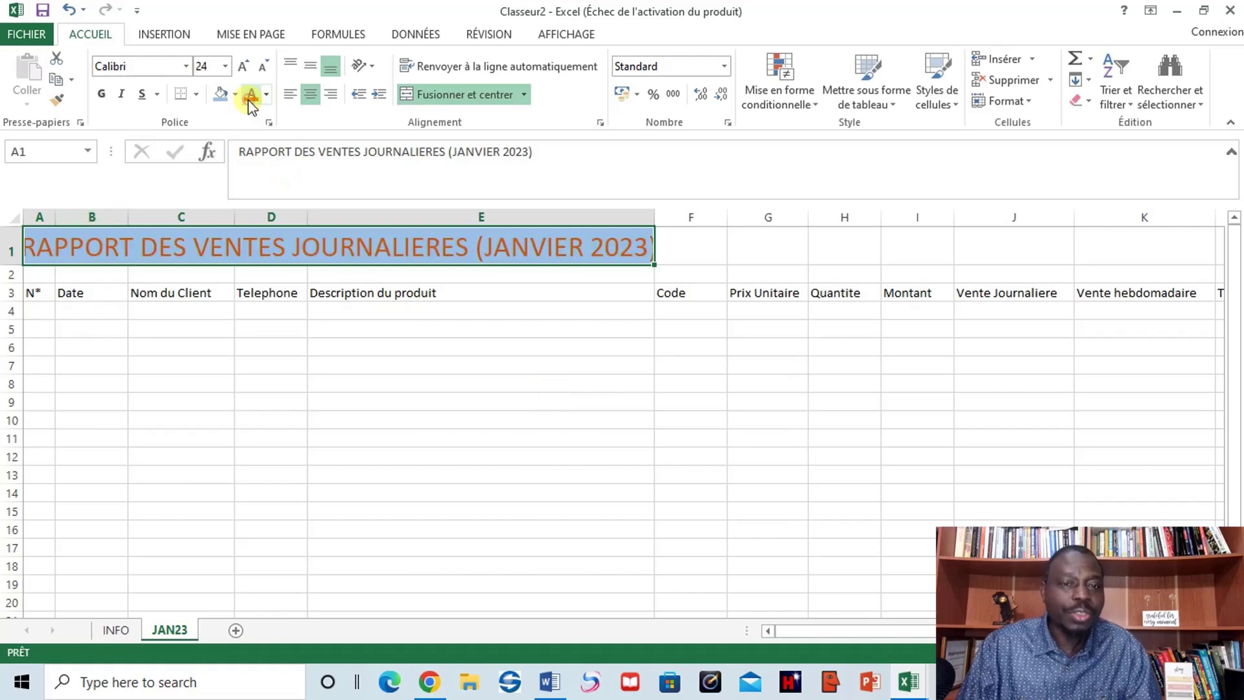
pyautogui.click(99, 96)
pyautogui.click(520, 380)
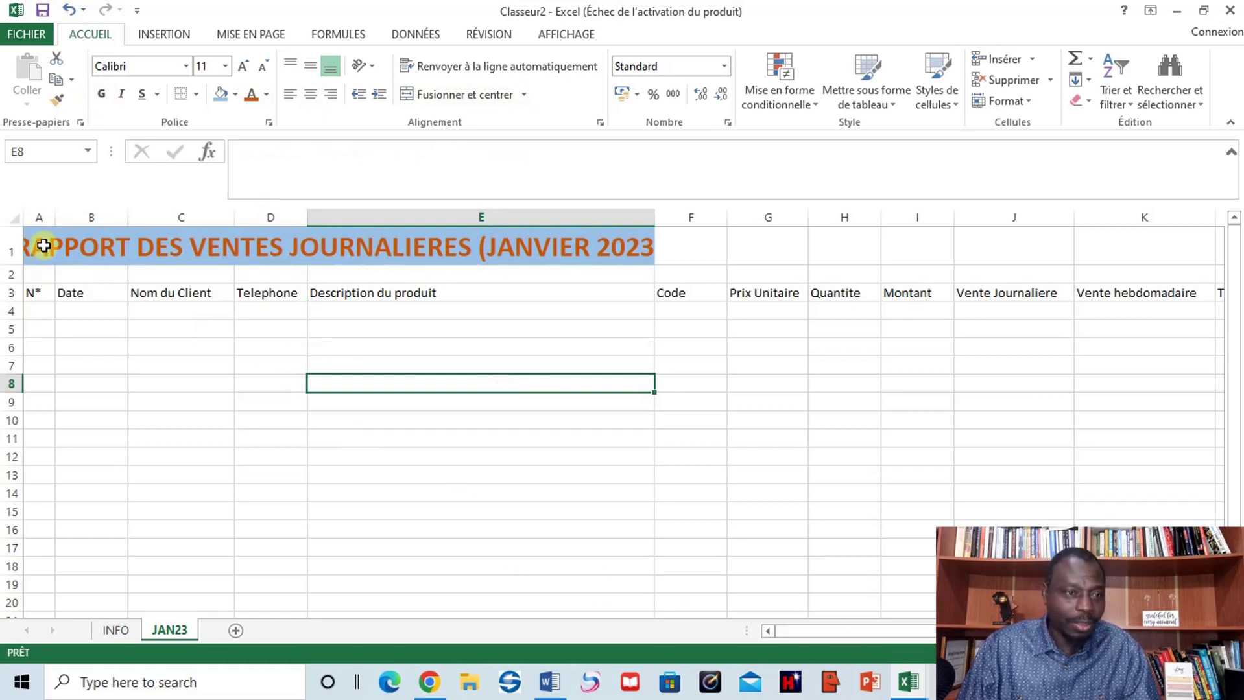
# Widen columns A and E until the bold report title fits inside its merged cell with some margin
pyautogui.moveTo(55, 218); pyautogui.dragTo(70, 220)
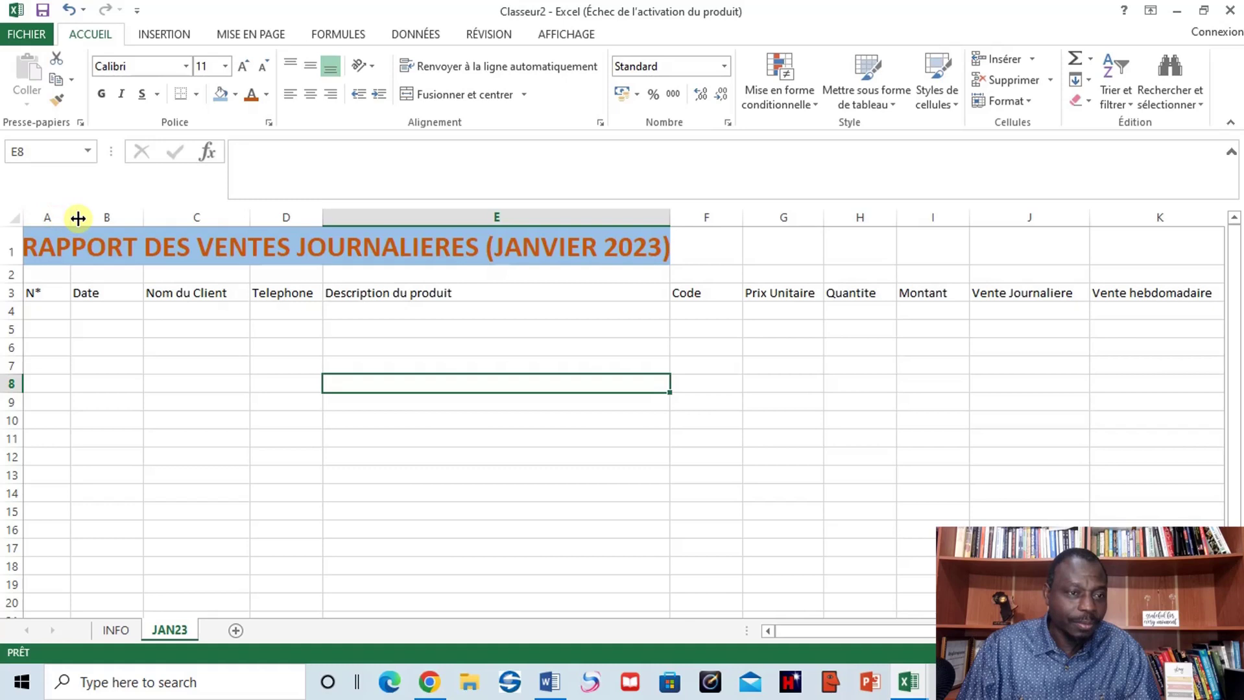
pyautogui.moveTo(668, 217); pyautogui.dragTo(710, 217)
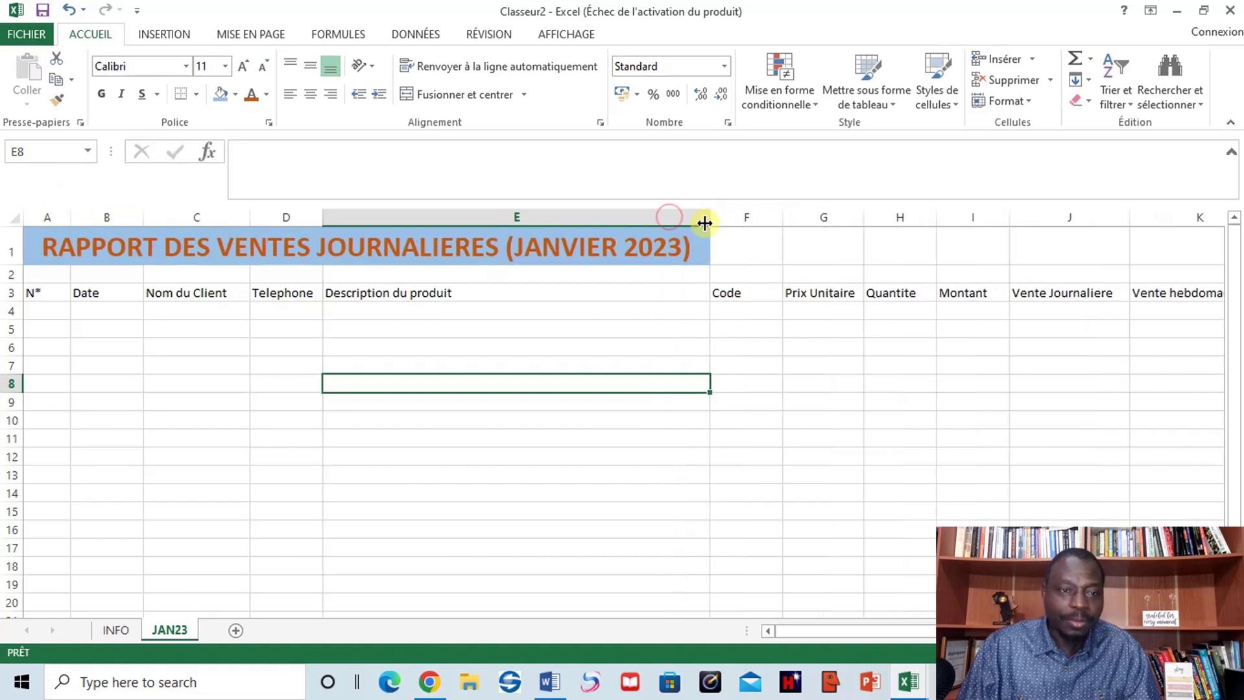
pyautogui.click(665, 416)
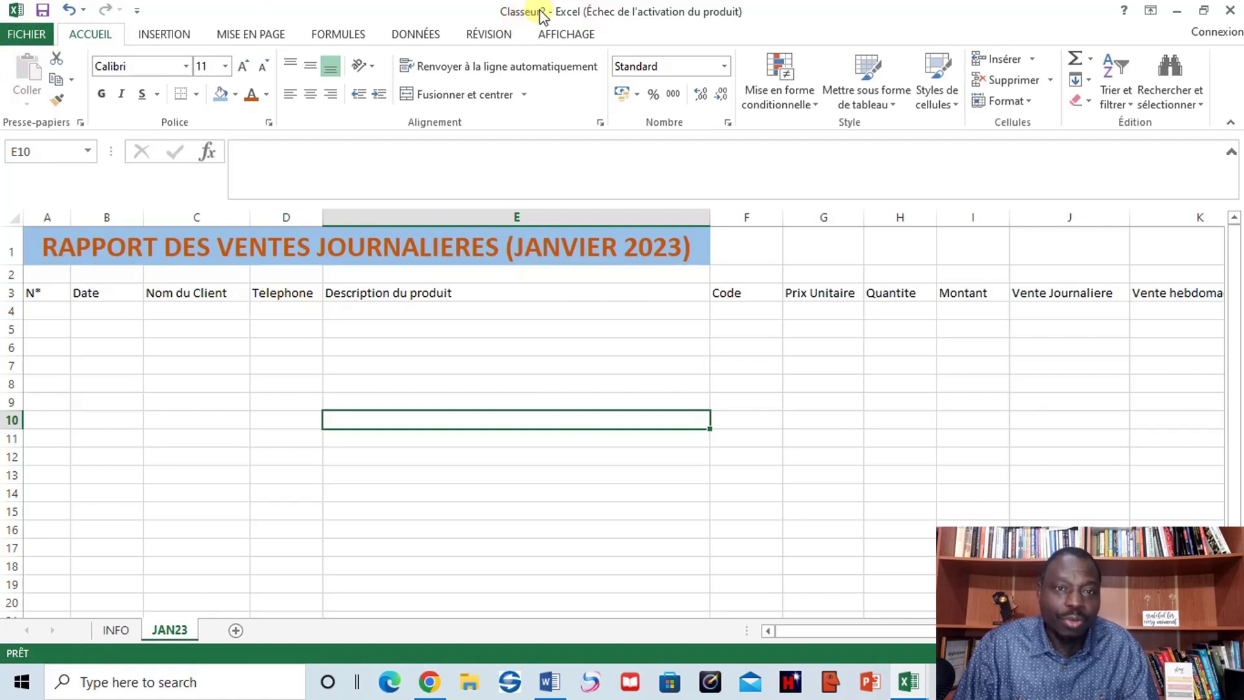
# Save the workbook in the Documents folder as an Excel workbook named SALLY_RAPPORT_VENTES
pyautogui.click(26, 38)
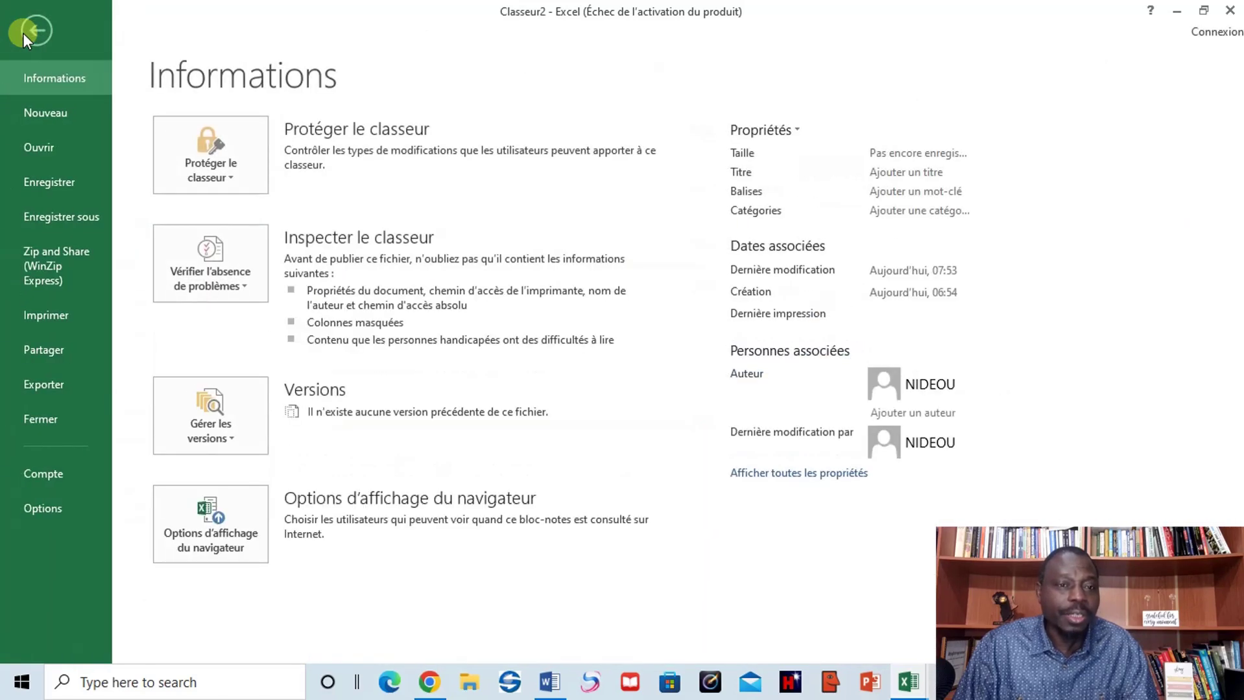
pyautogui.click(80, 219)
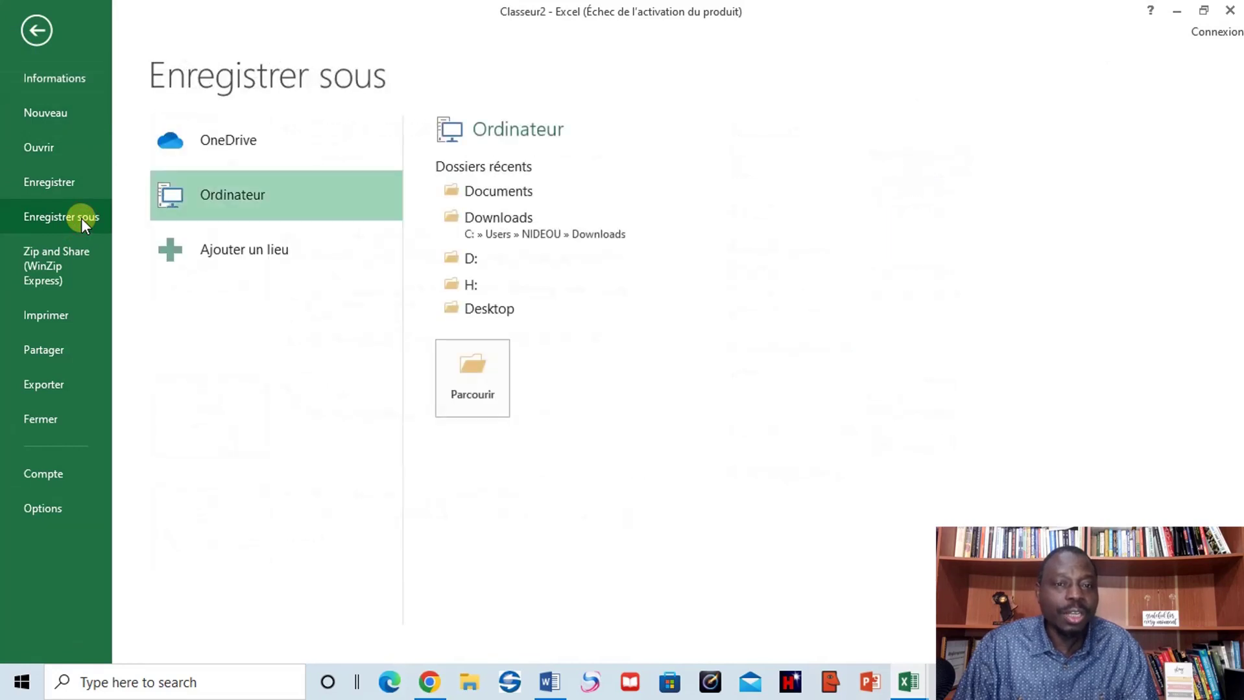
pyautogui.click(498, 190)
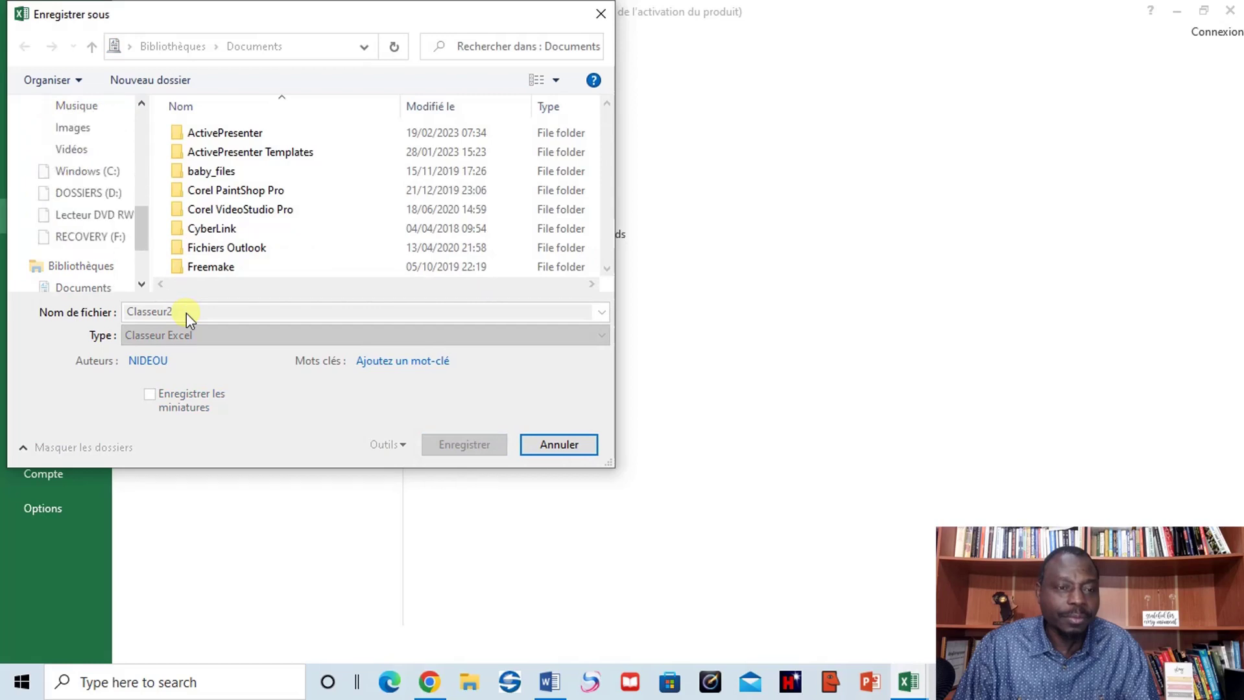
pyautogui.click(186, 312)
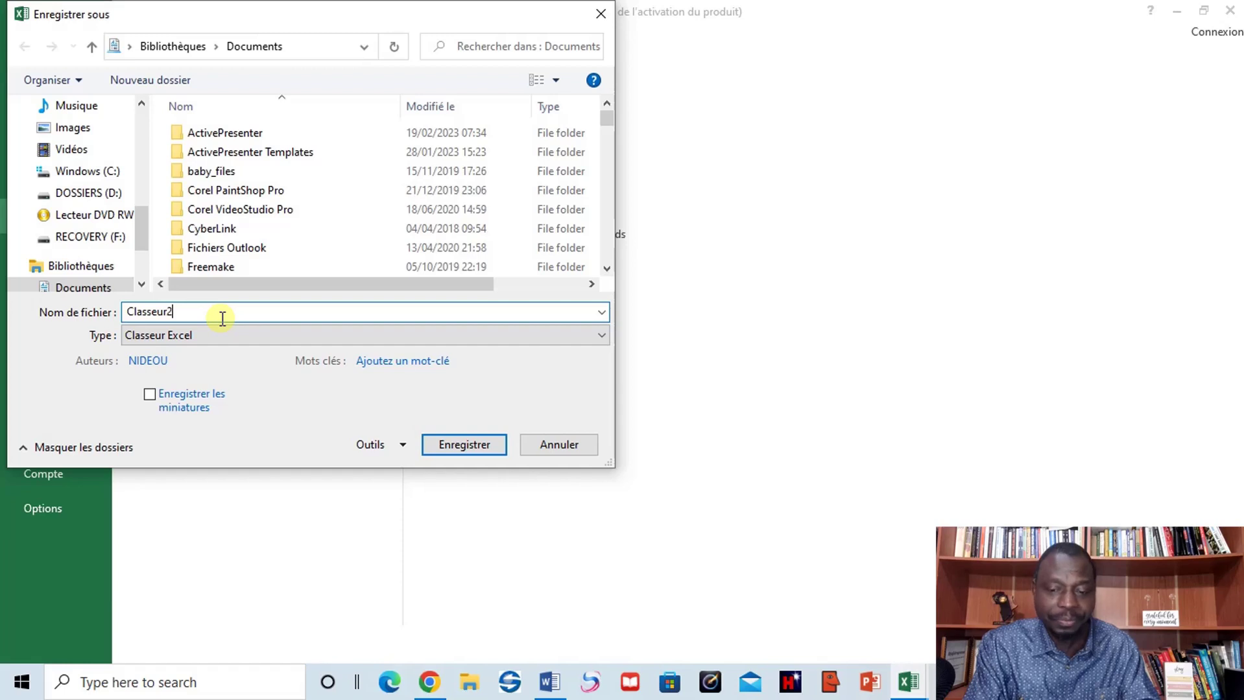
pyautogui.press('BackSpace')
pyautogui.press('BackSpace')
pyautogui.press('BackSpace')
pyautogui.press('BackSpace')
pyautogui.press('BackSpace')
pyautogui.press('BackSpace')
pyautogui.press('BackSpace')
pyautogui.press('BackSpace')
pyautogui.press('BackSpace')
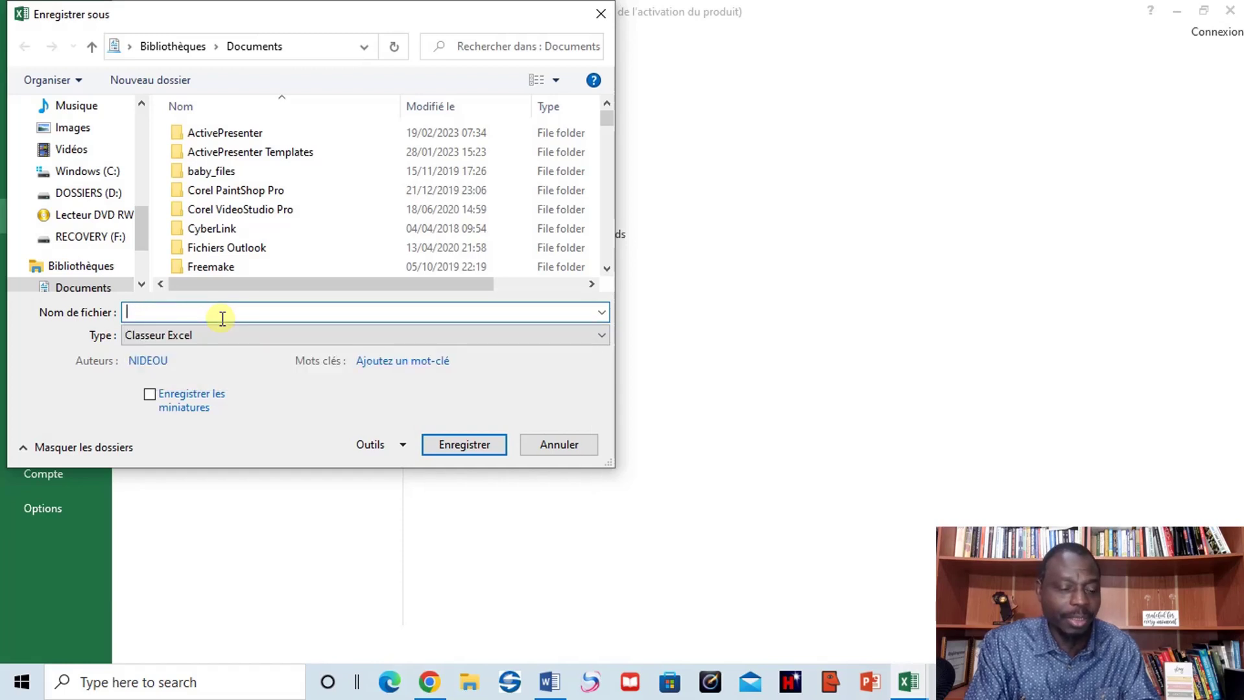
pyautogui.write('S')
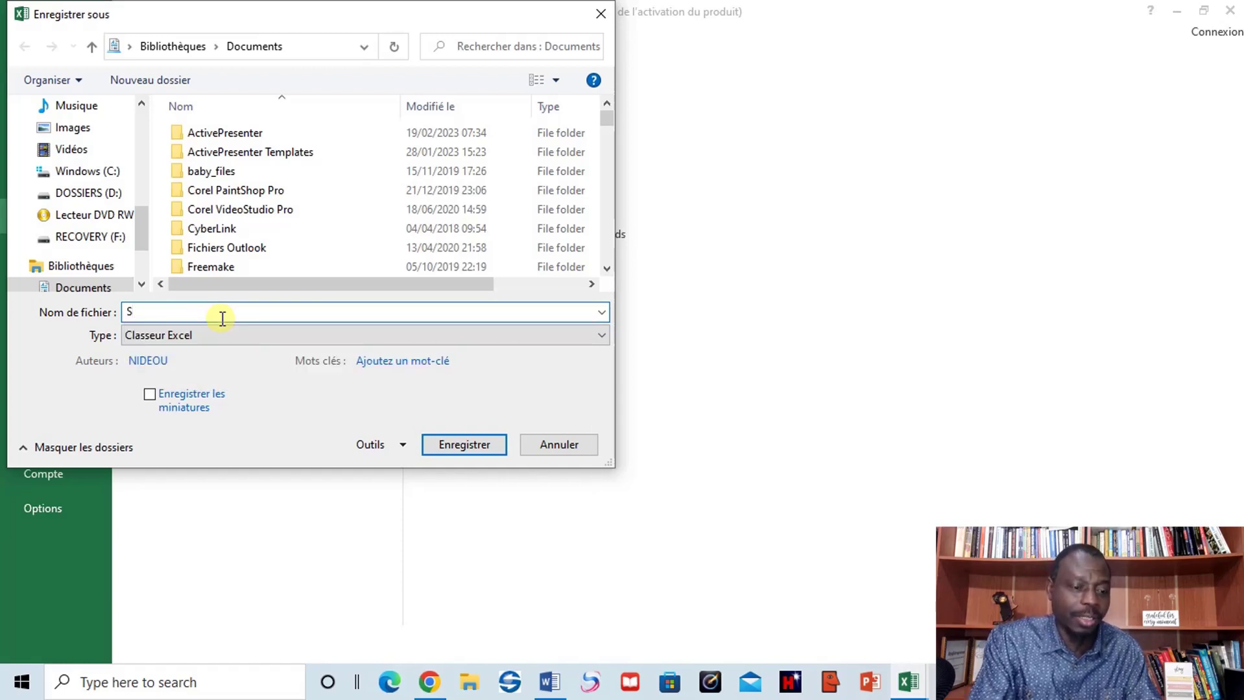
pyautogui.write('ALLY')
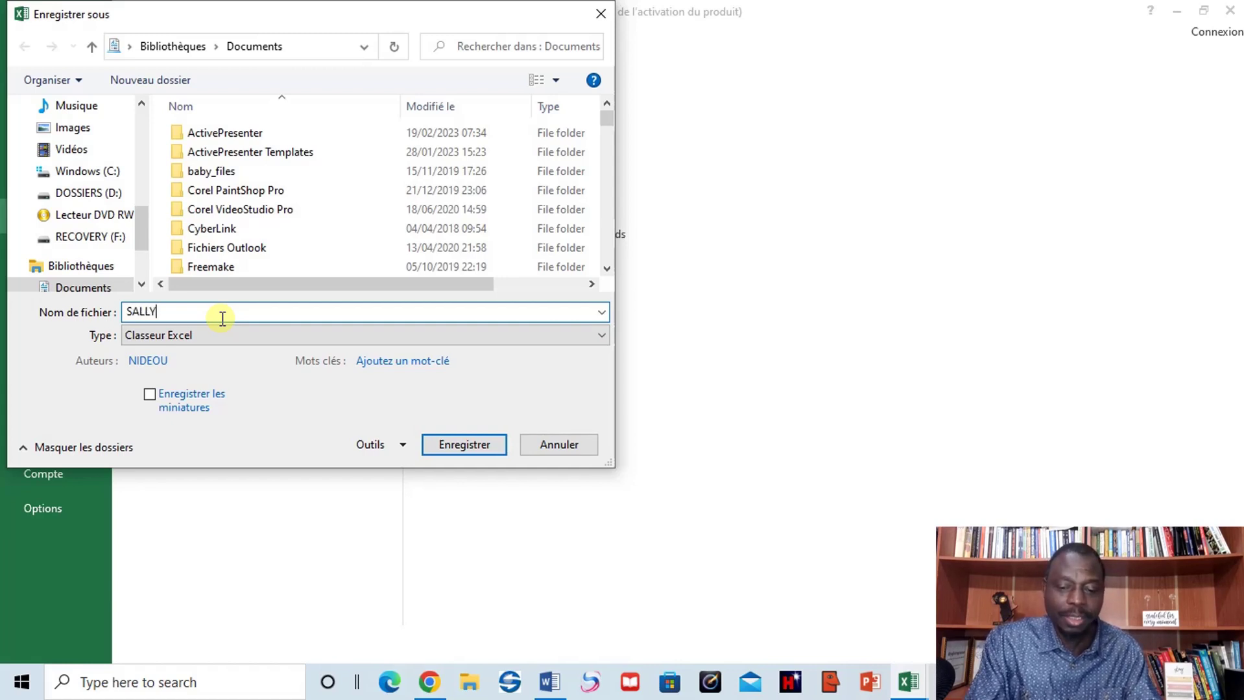
pyautogui.write('_')
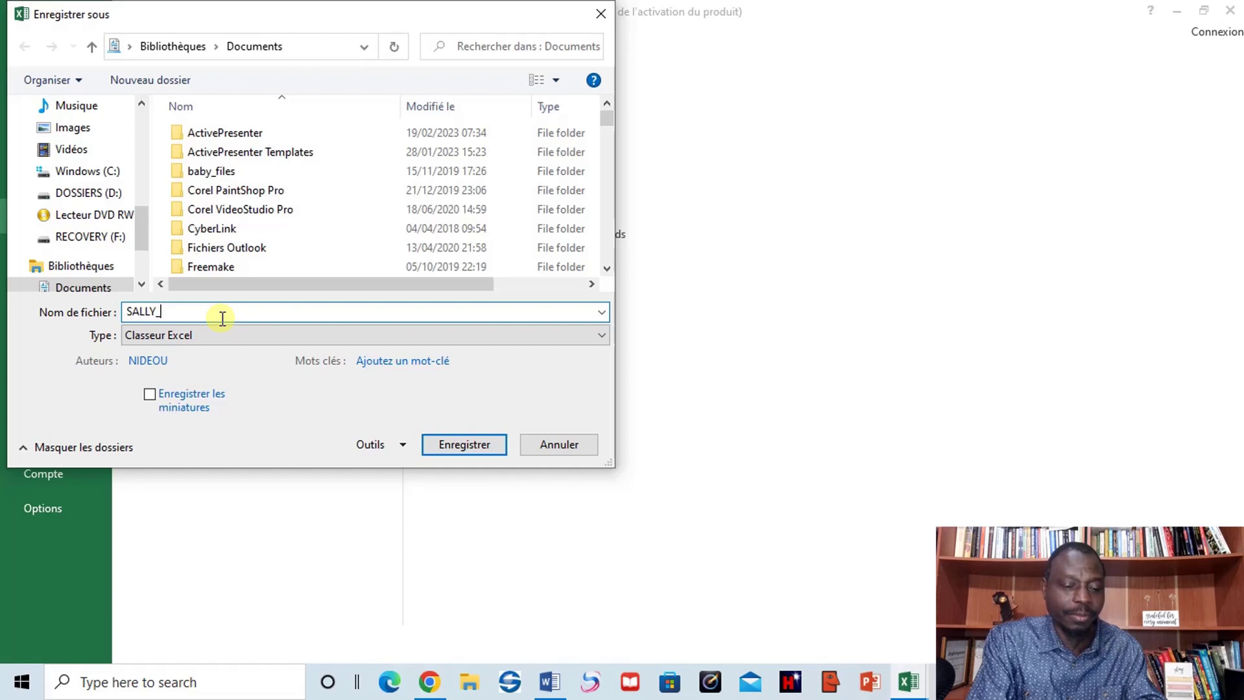
pyautogui.write('RAP')
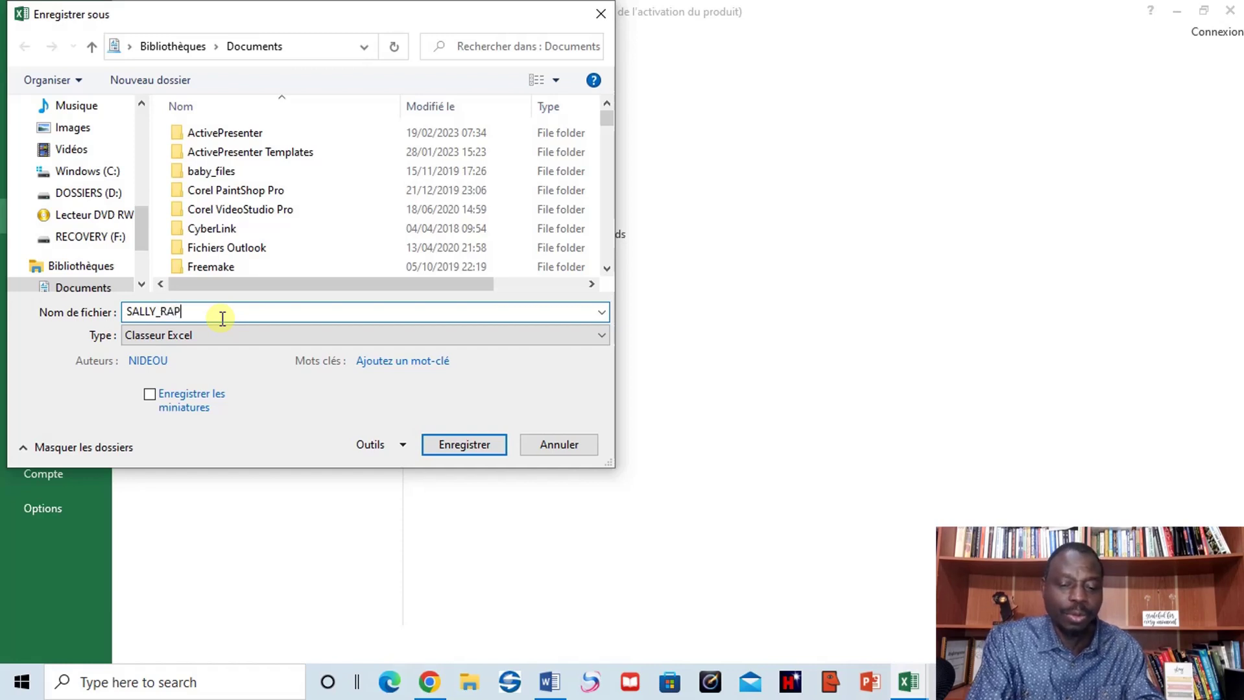
pyautogui.write('PORT')
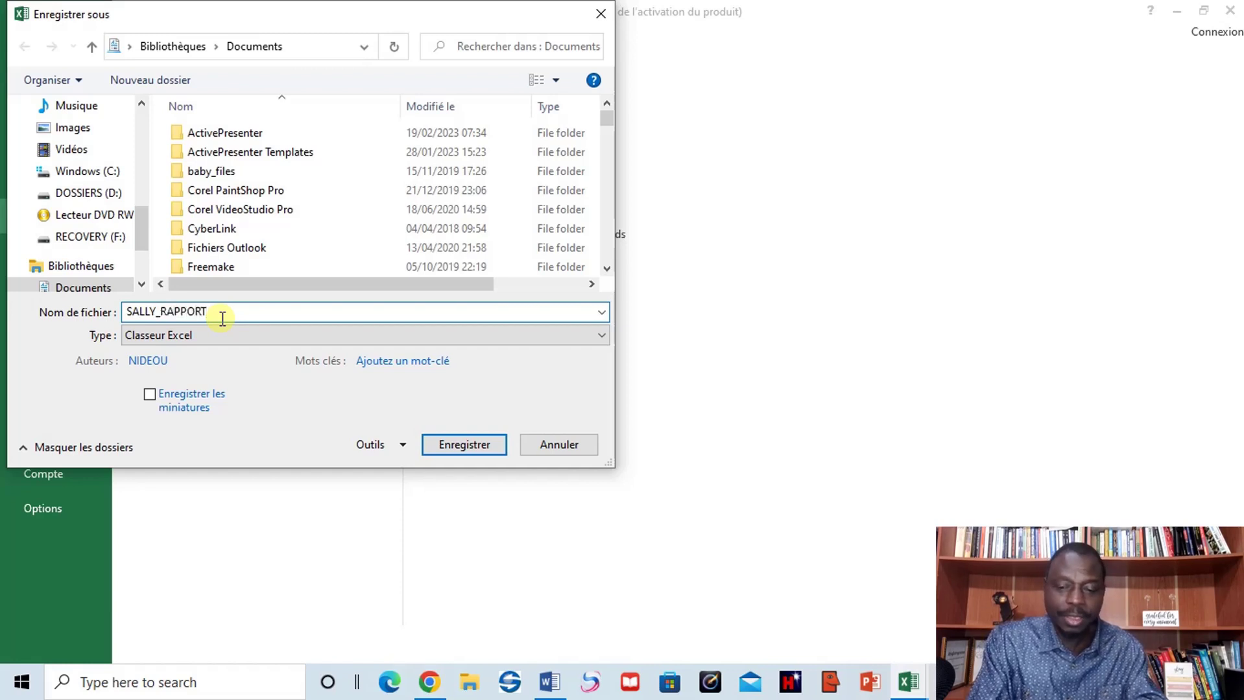
pyautogui.write('_')
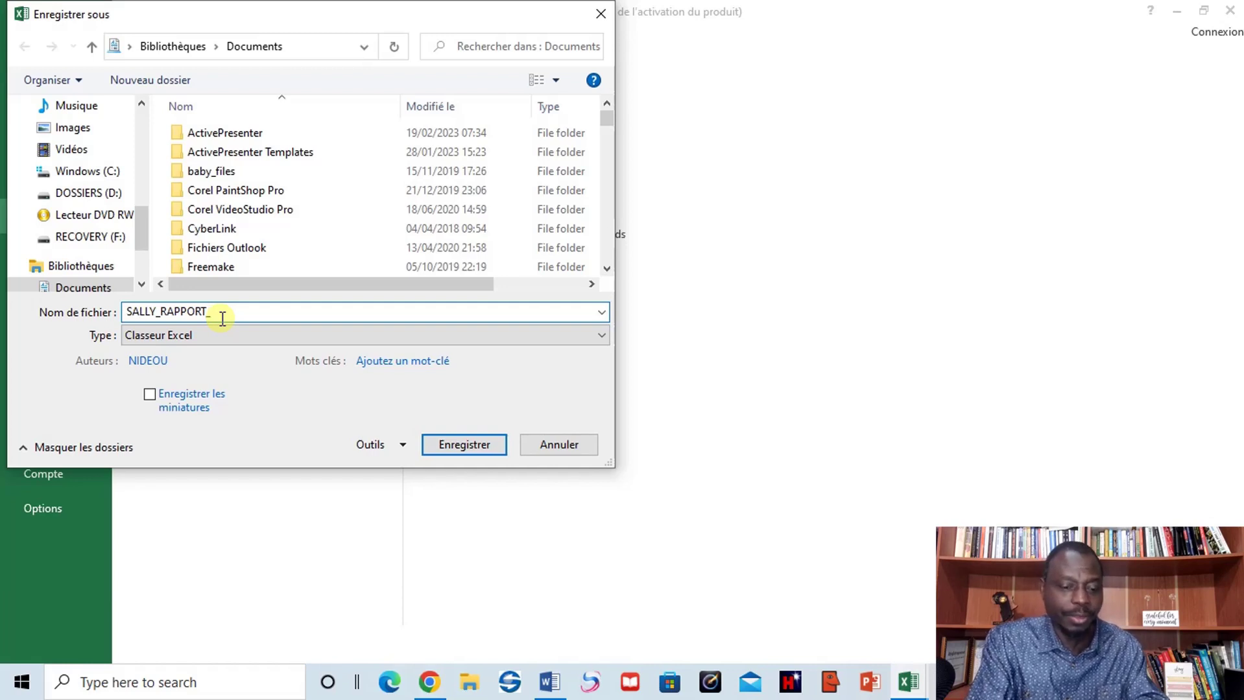
pyautogui.write('VENTES')
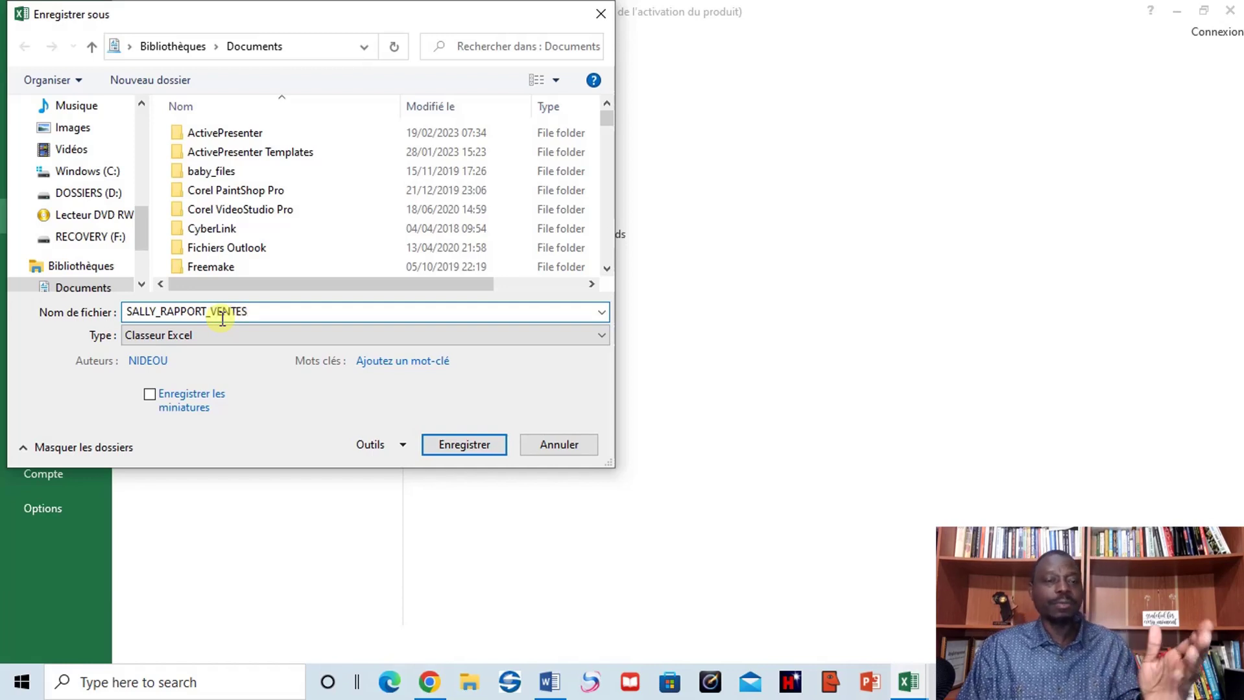
pyautogui.click(463, 445)
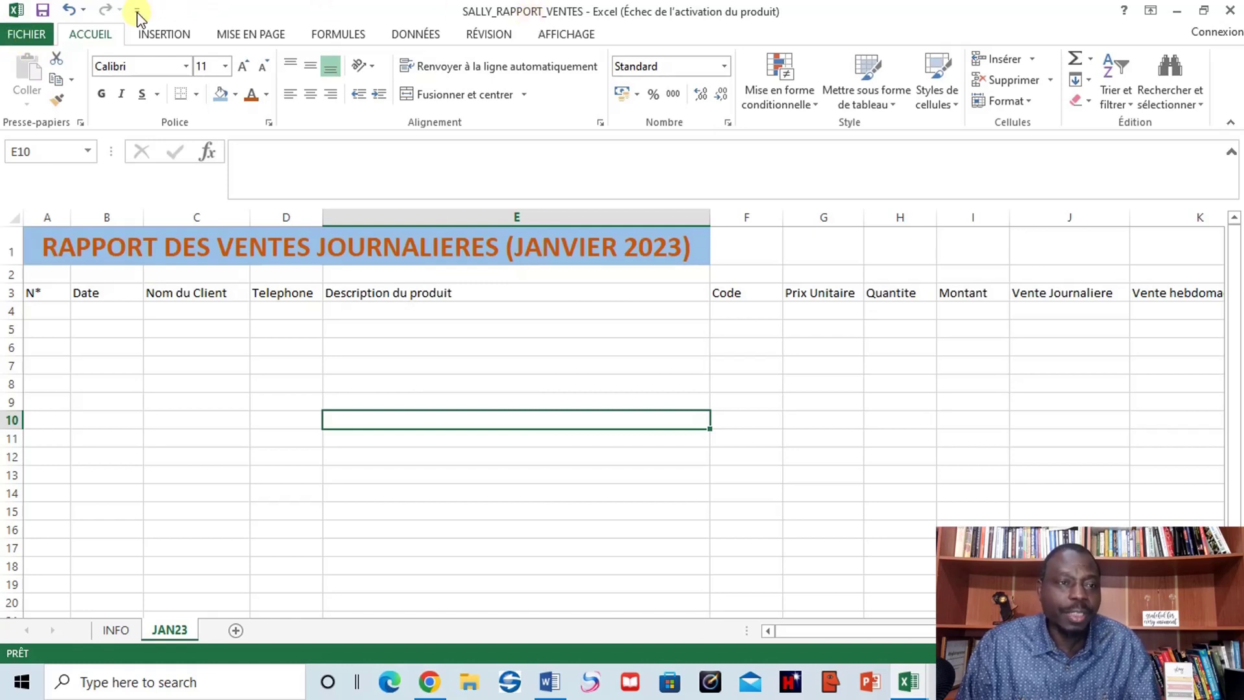
# Close the SALLY_RAPPORT_VENTES workbook and create a new blank workbook
pyautogui.click(22, 37)
pyautogui.click(32, 415)
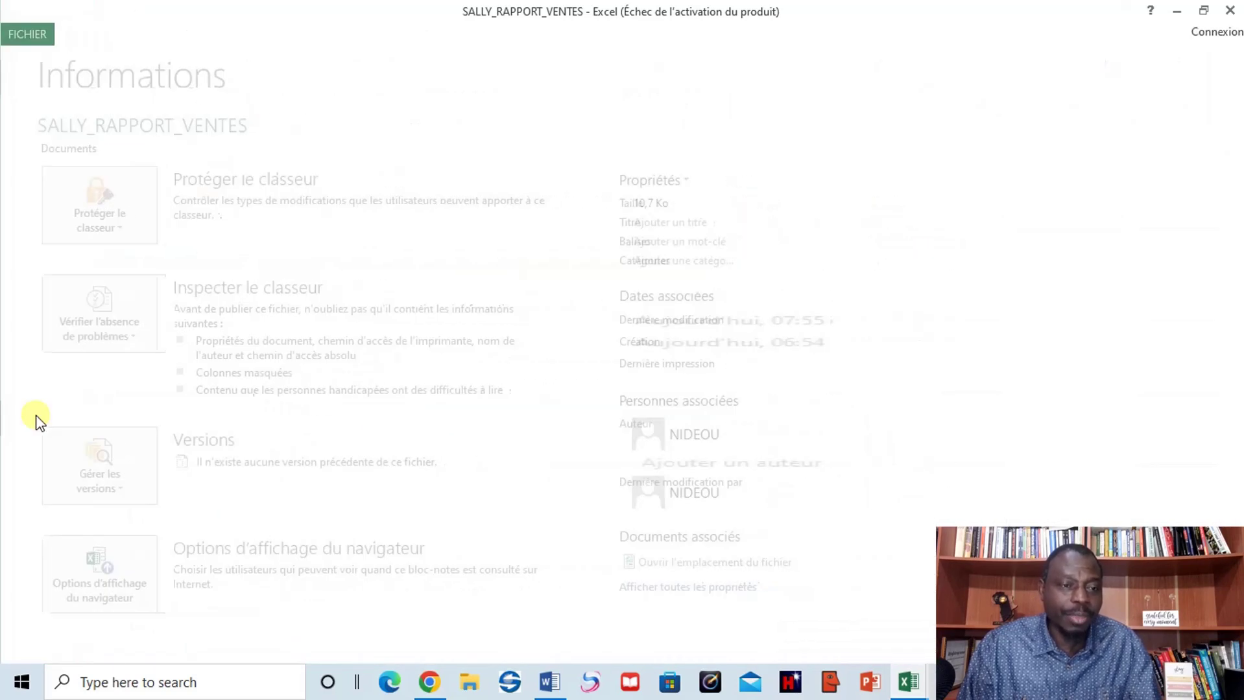
pyautogui.hotkey('ctrl', 'n')
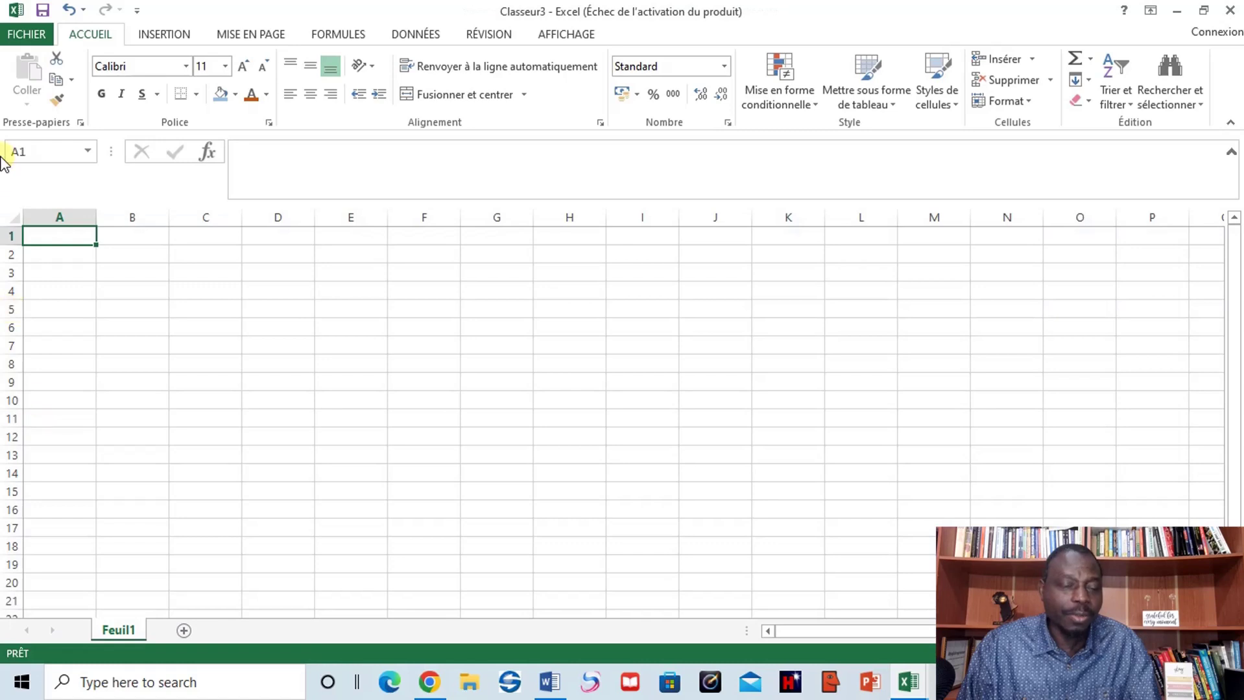